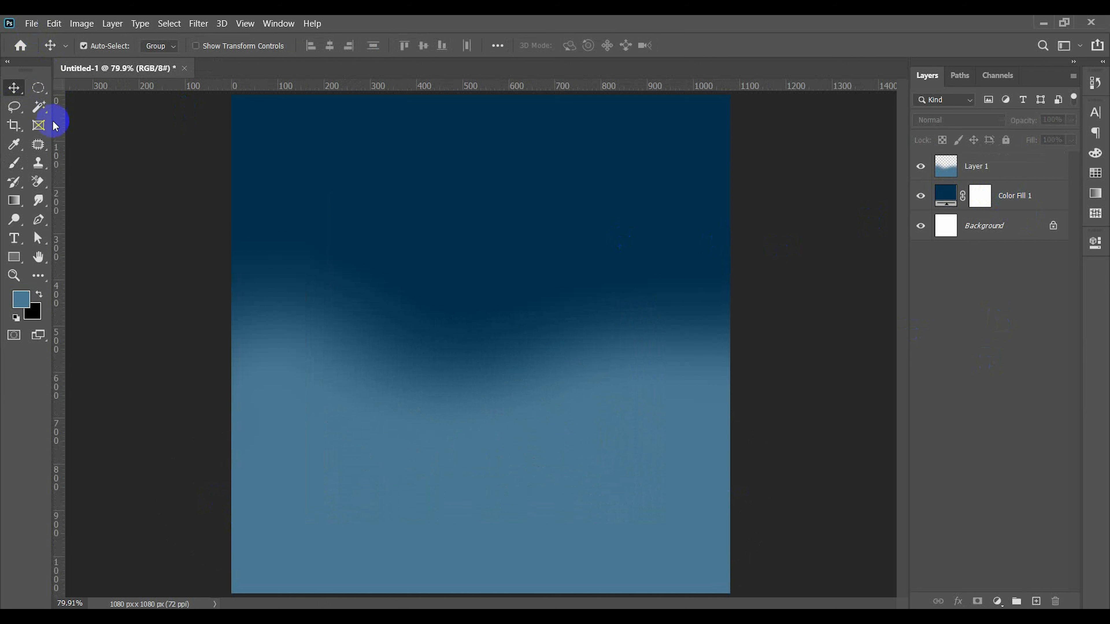
Place the palm and rocky-cove beach photo as an embedded image and scale it to cover the whole canvas
left_click(31, 23)
left_click(83, 293)
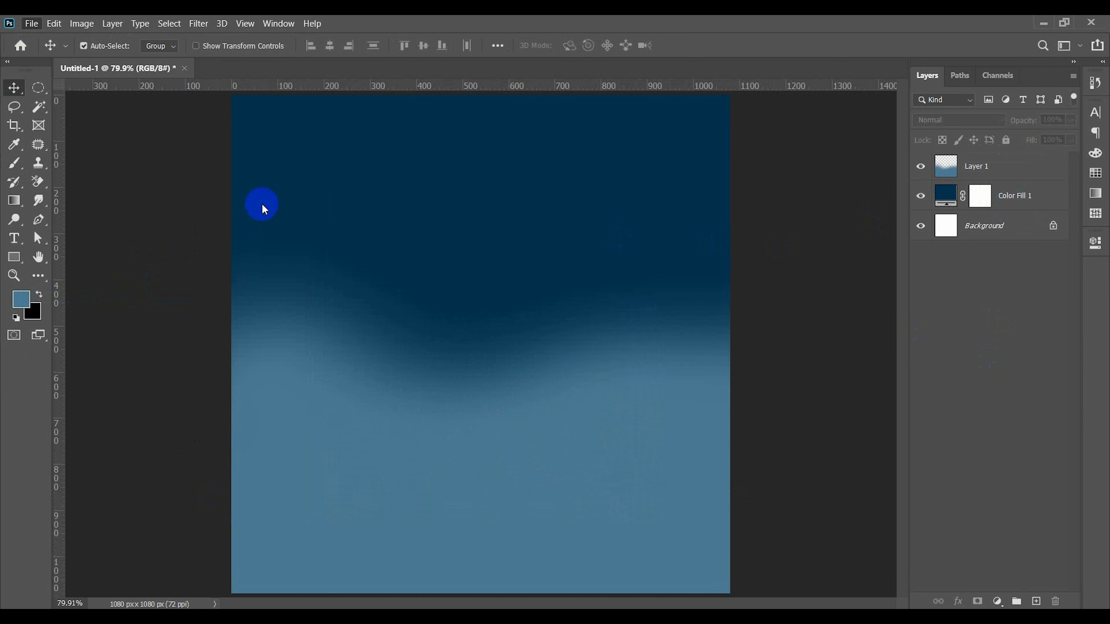
left_click(169, 263)
left_click(434, 340)
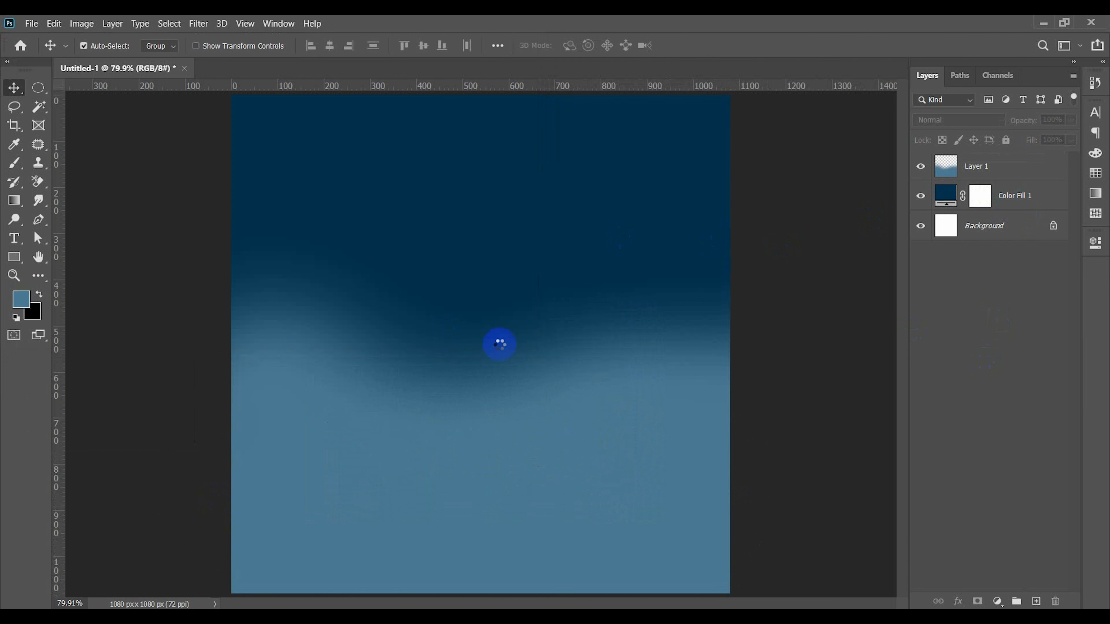
left_click_drag(736, 341, 936, 360)
left_click_drag(364, 434, 508, 422)
key("Return")
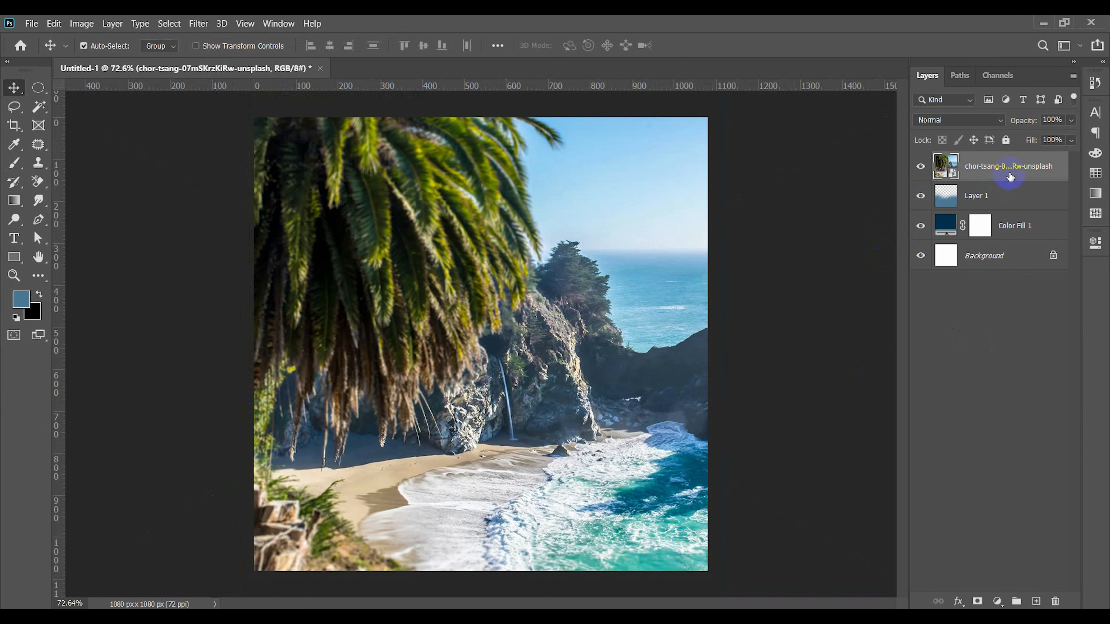
Move the placed beach photo beneath Layer 1 and lower its opacity to 25%
left_click_drag(1008, 175, 1014, 210)
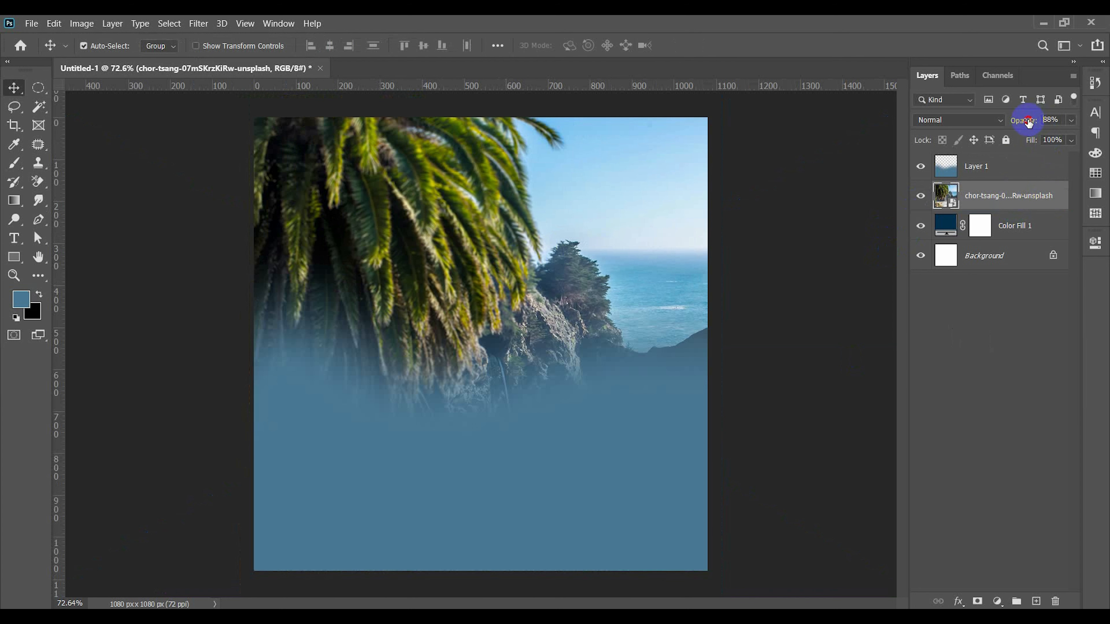
left_click_drag(1029, 123, 981, 126)
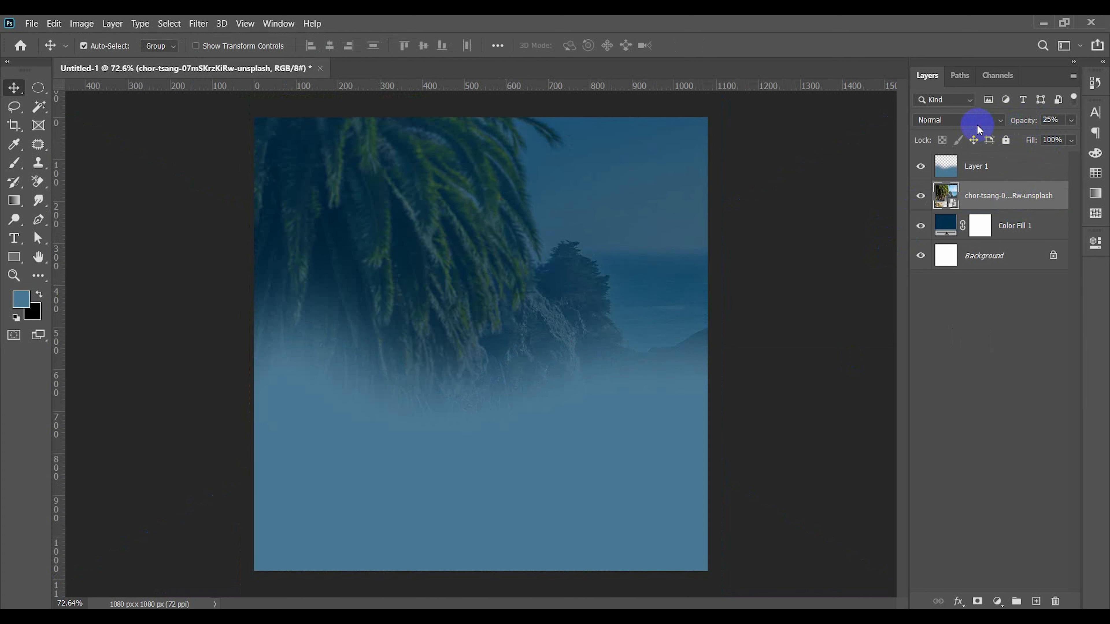
left_click(983, 373)
key("ctrl+0")
Draw a 50 × 50 px square in the canvas's upper-left corner and create guides along its edges
key("alt+period")
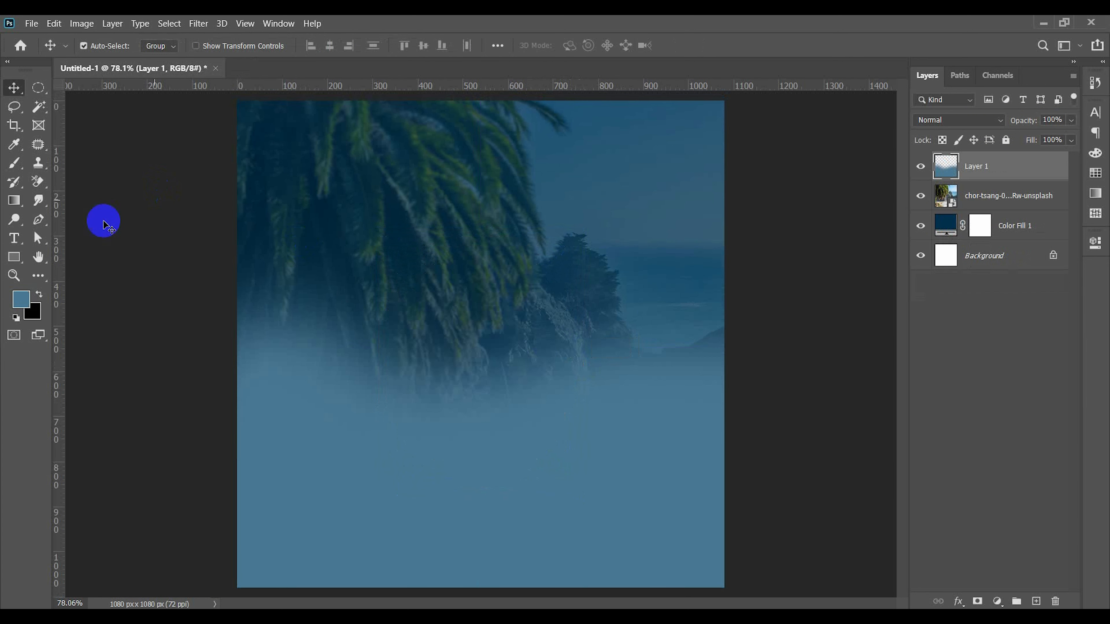
left_click(13, 257)
left_click_drag(280, 172, 251, 113)
left_click(13, 88)
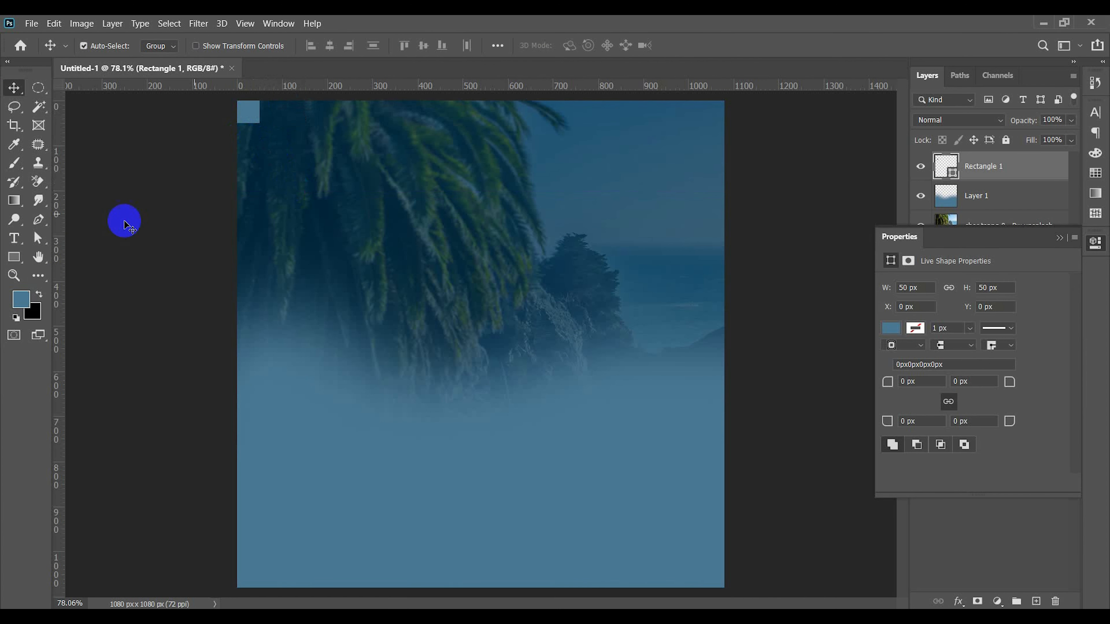
right_click(247, 114)
left_click(292, 185)
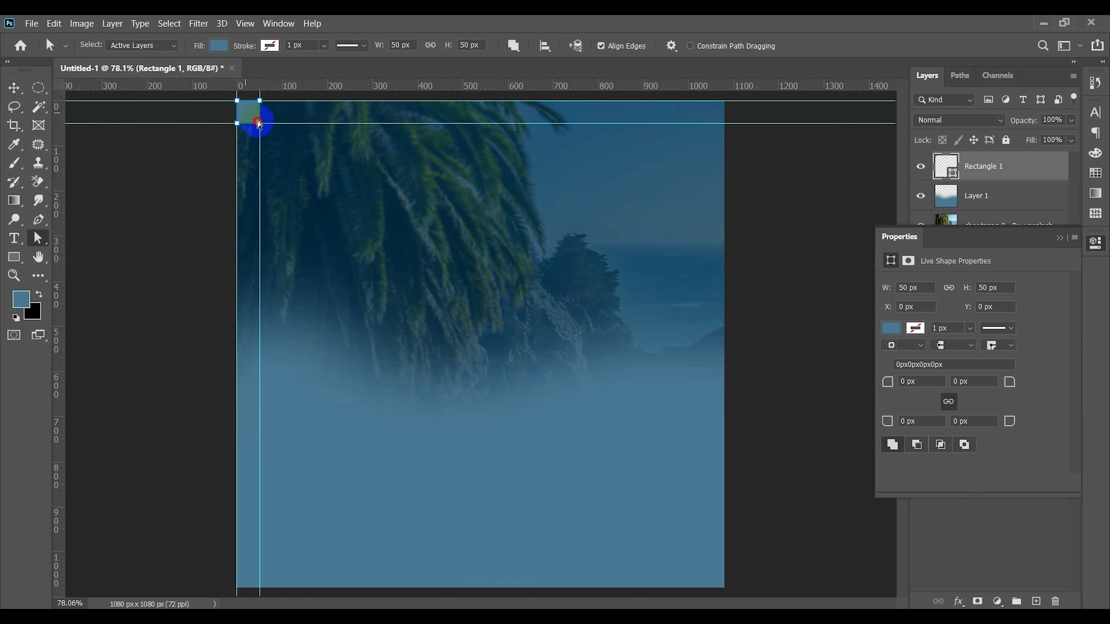
left_click_drag(258, 123, 639, 483)
Fill the small square with white and move it into the canvas's lower-right corner
left_click(14, 87)
left_click(261, 114)
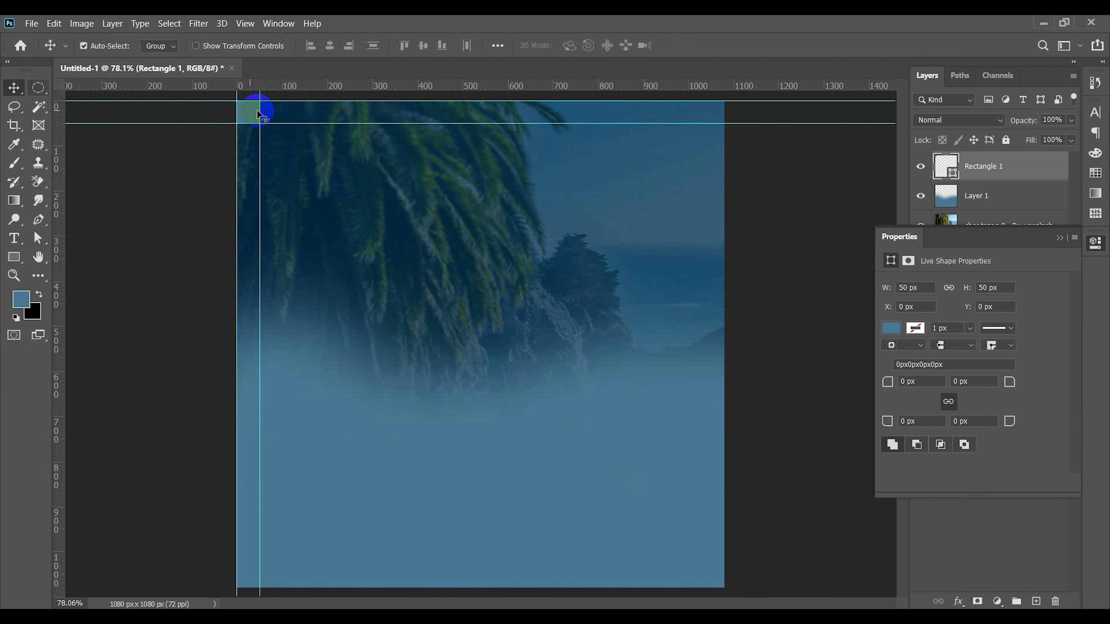
left_click_drag(260, 114, 568, 182)
left_click(14, 257)
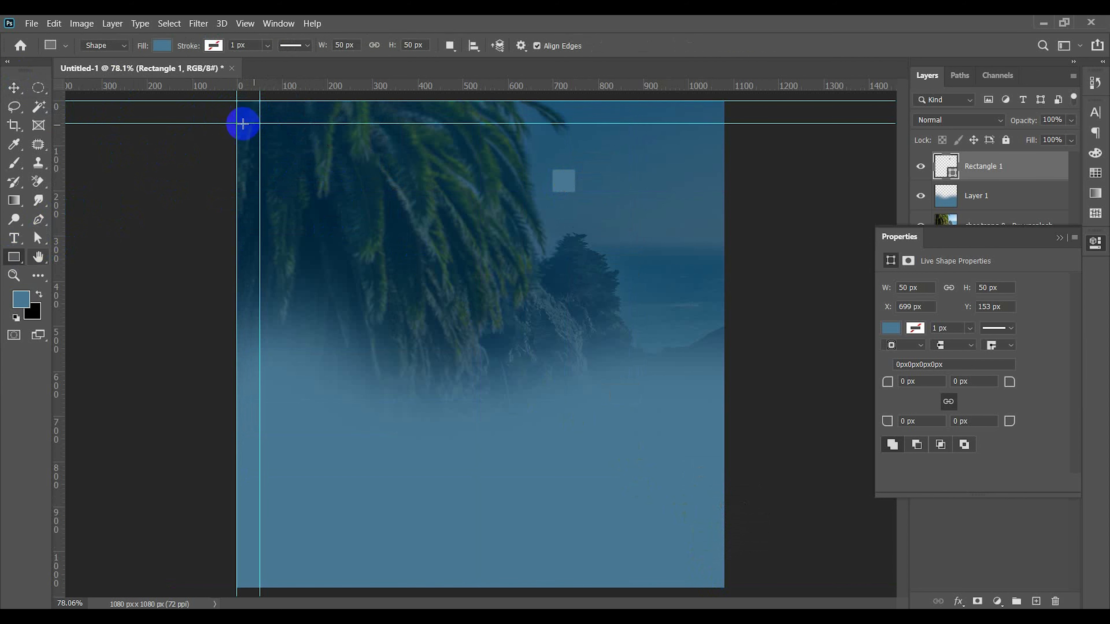
left_click(14, 86)
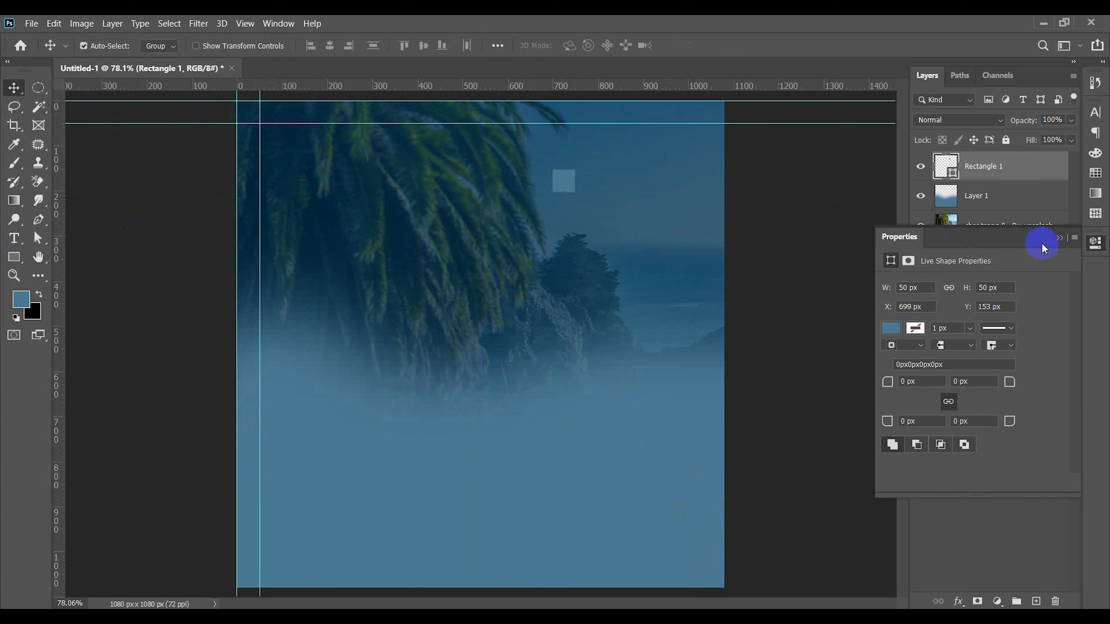
left_click(1059, 237)
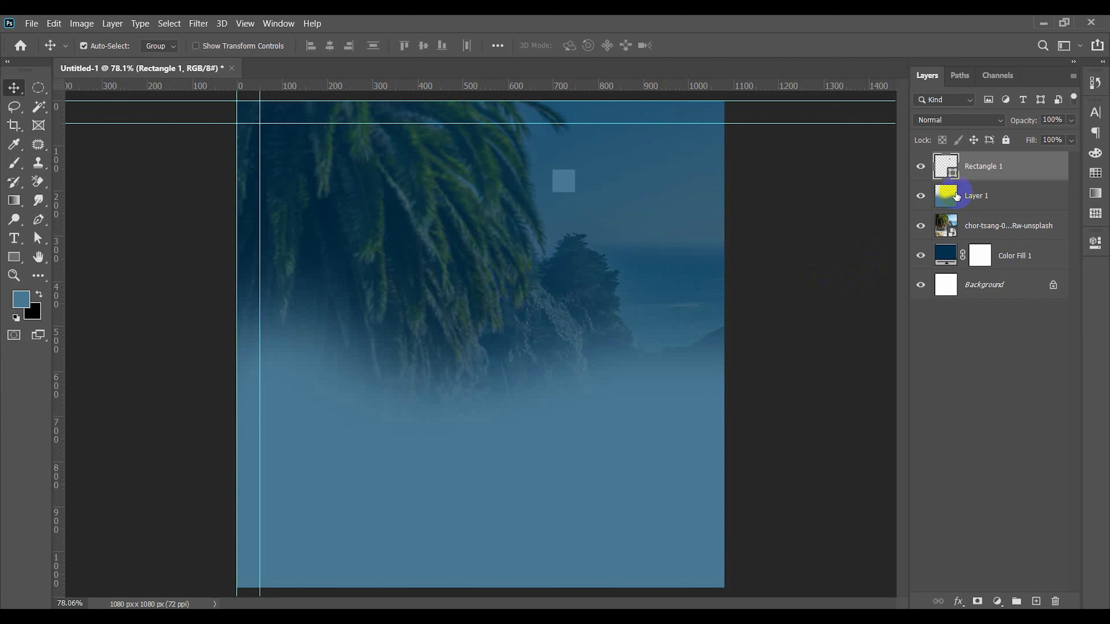
double_click(955, 177)
left_click_drag(828, 272, 668, 249)
left_click(1023, 254)
left_click_drag(565, 182, 713, 578)
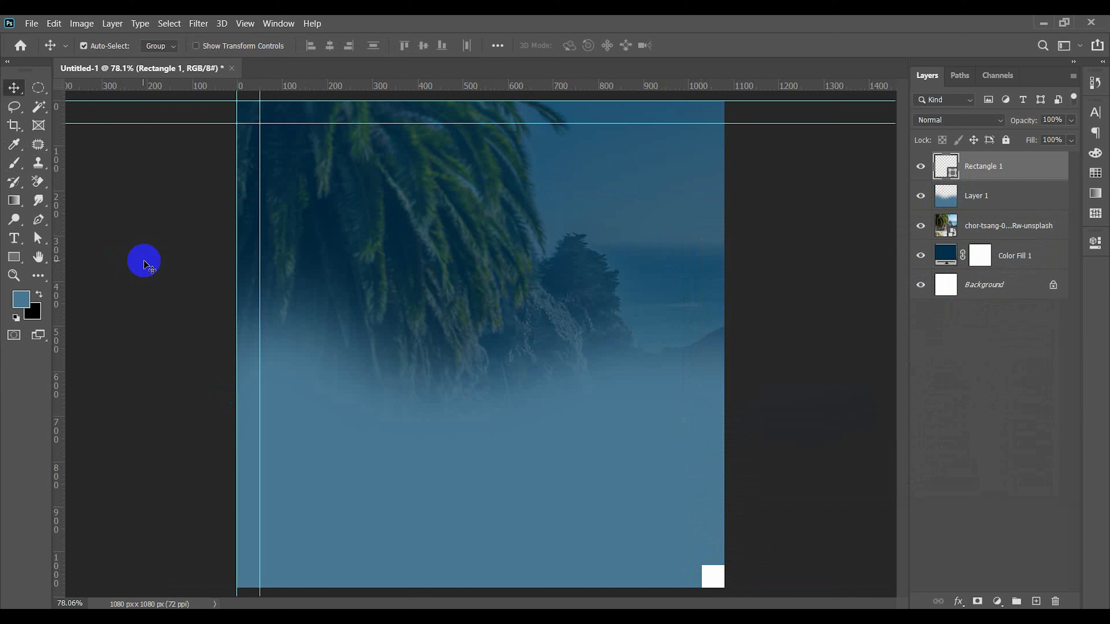
Create guides along the white square's edges in the lower-right corner and delete the square
left_click(38, 238)
right_click(712, 576)
left_click(757, 328)
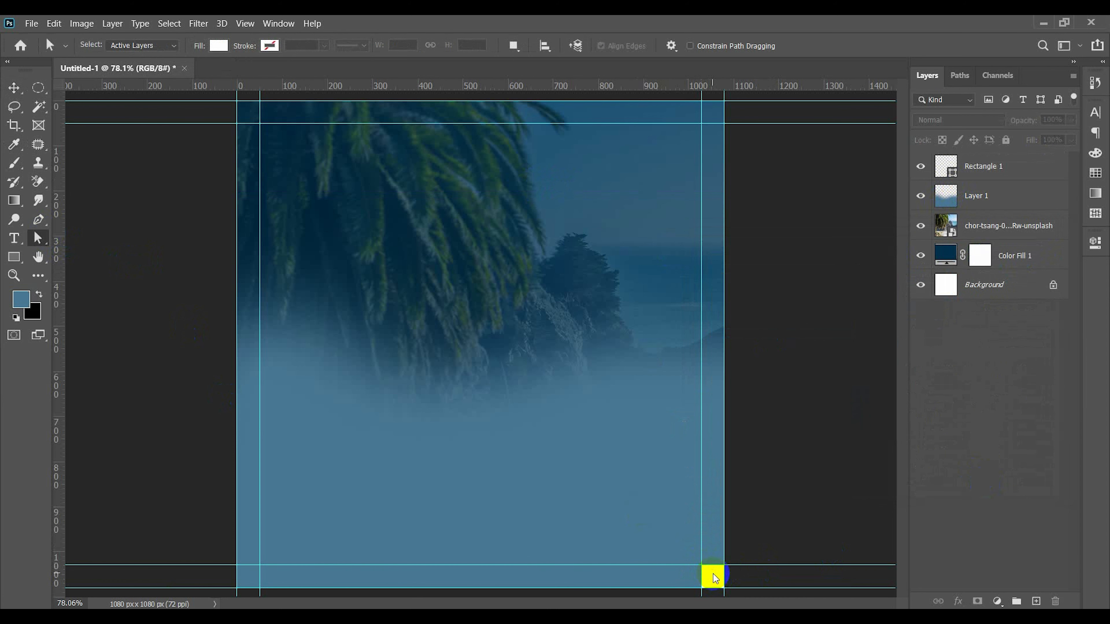
left_click(14, 88)
left_click(706, 576)
key("Delete")
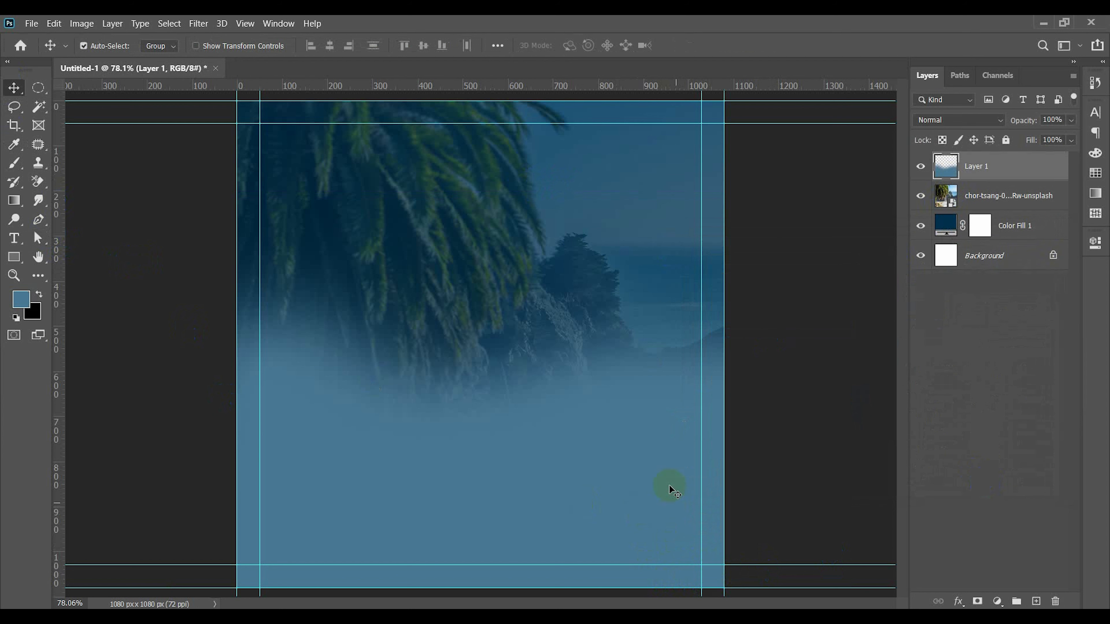
left_click(795, 369)
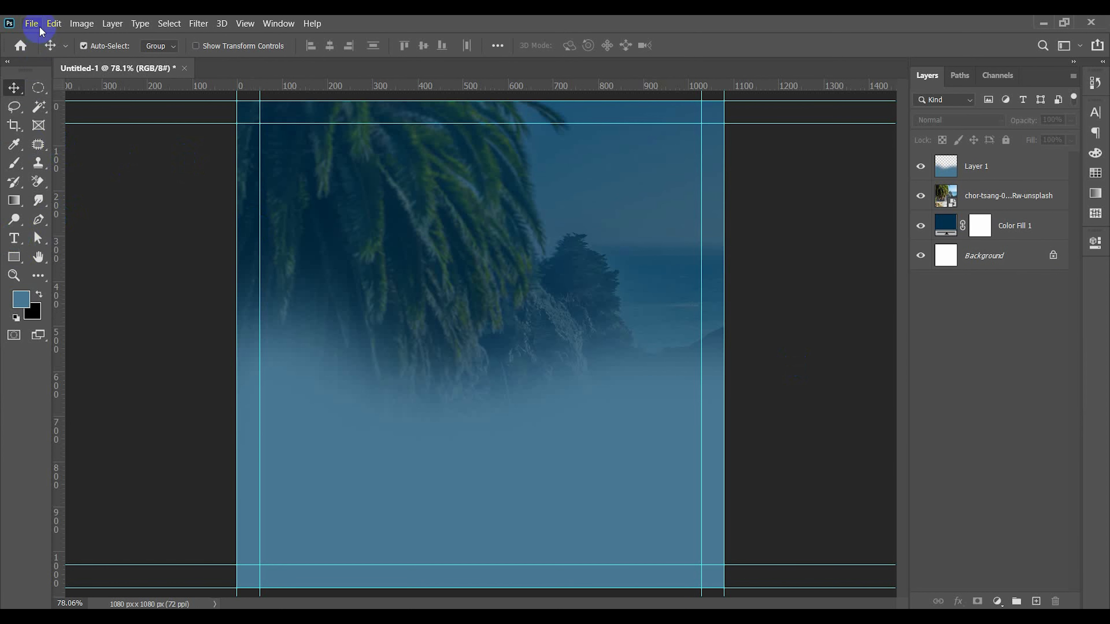
Place the airplane window image embedded, scaled to 7.82% and centred horizontally at X 540 px, Y 570.75 px
left_click(31, 24)
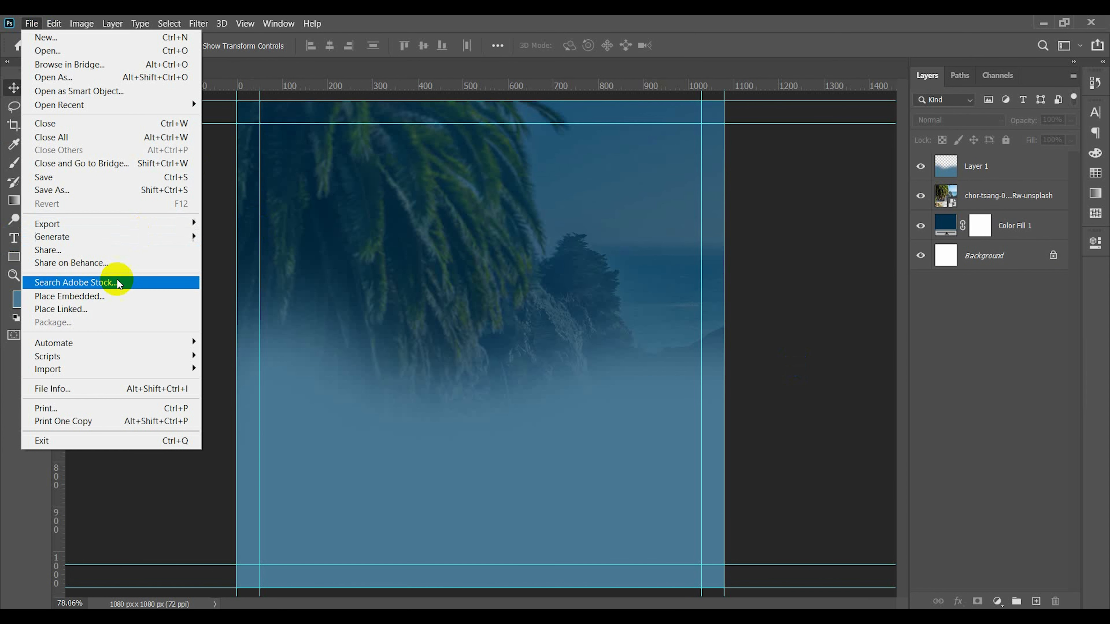
left_click(89, 298)
left_click(450, 245)
left_click(434, 335)
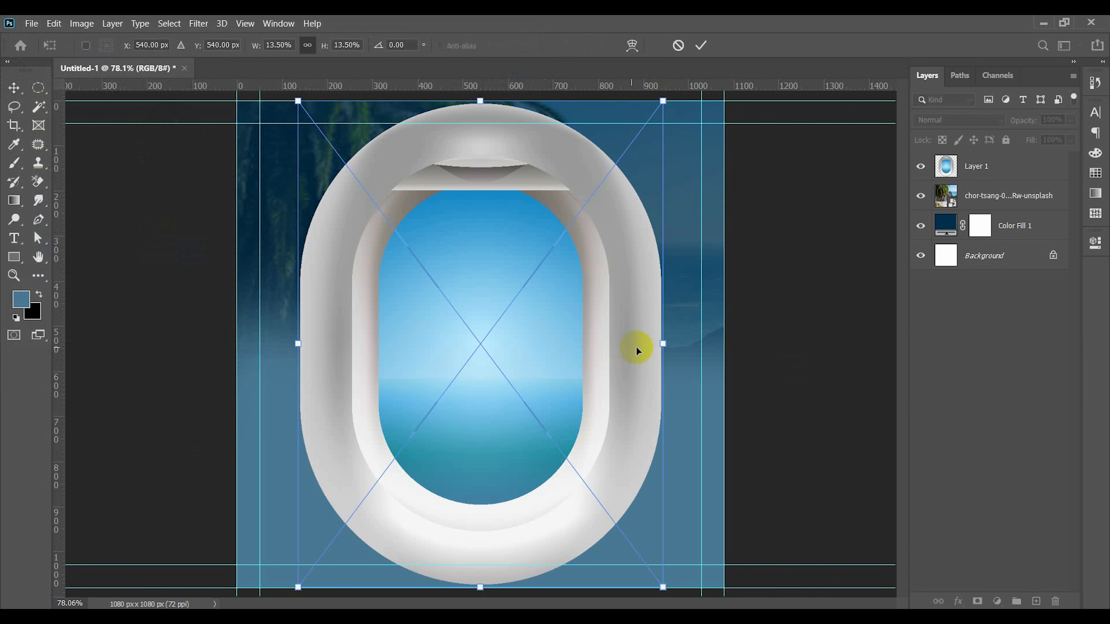
left_click_drag(656, 344, 598, 349)
left_click_drag(578, 414, 576, 424)
left_click_drag(598, 358, 585, 365)
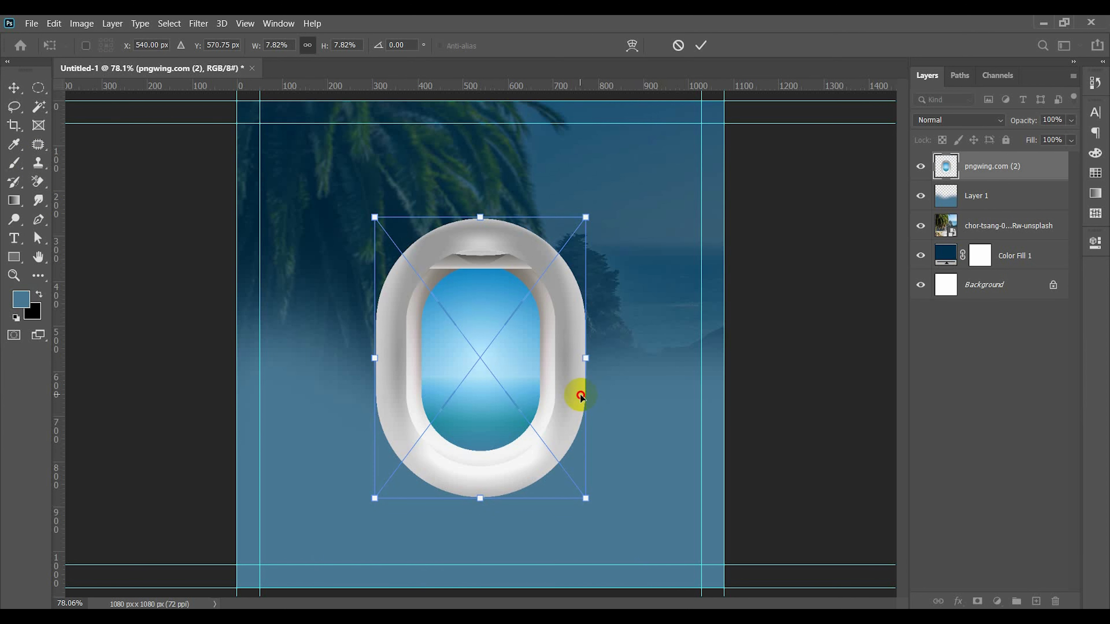
double_click(578, 396)
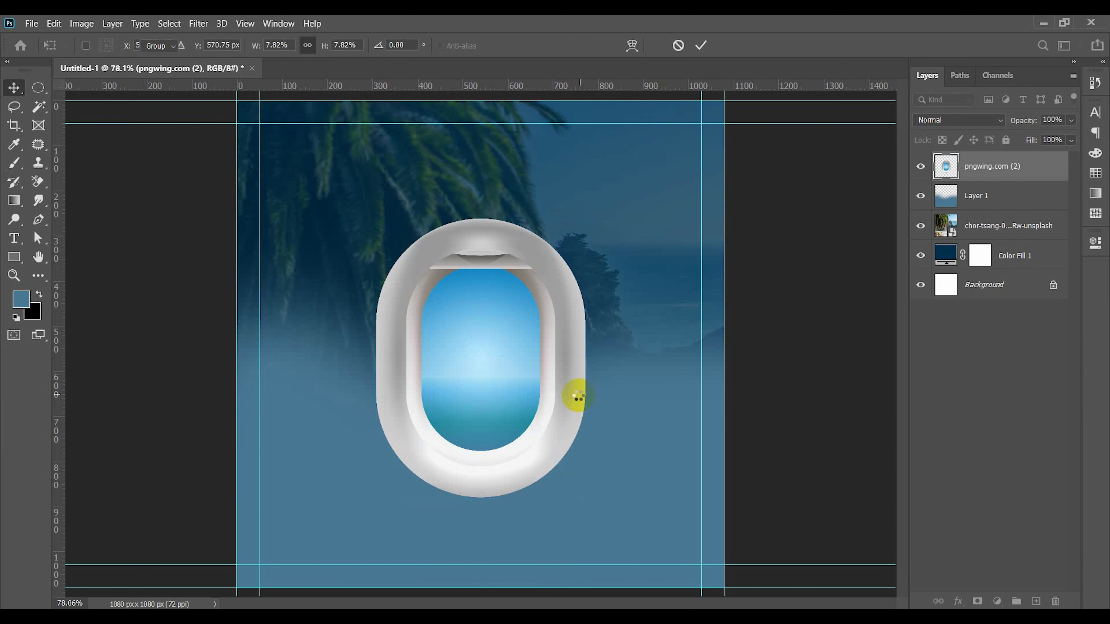
Select the blue glass area of the airplane window with Quick Selection and copy it to a new layer
right_click(38, 109)
left_click(88, 116)
left_click(454, 299)
left_click_drag(473, 361, 485, 422)
scroll(434, 262, "up", 2)
key("ctrl+j")
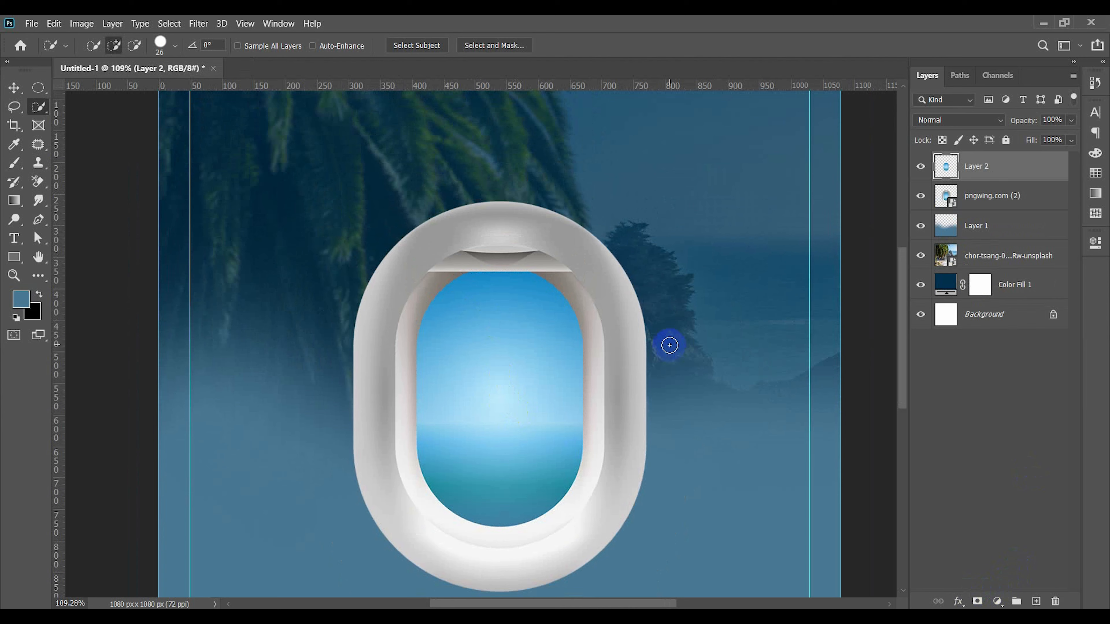
Place the palm-tree beach photo as an embedded image above Layer 2, scaled to 19.84%
left_click(13, 89)
left_click(31, 23)
left_click(97, 291)
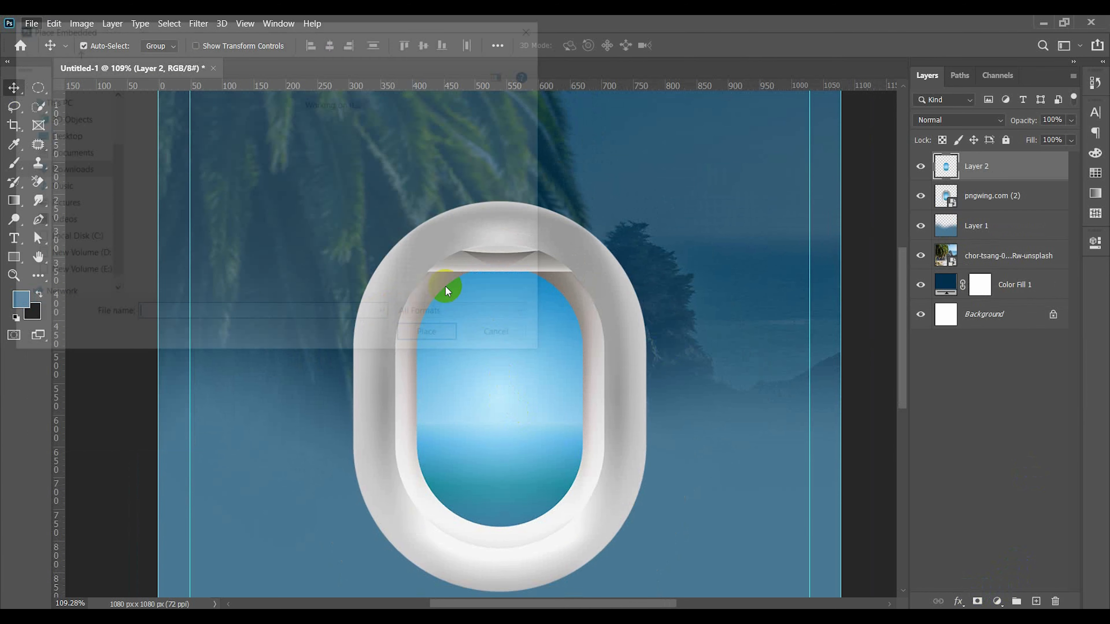
left_click(248, 243)
left_click(433, 337)
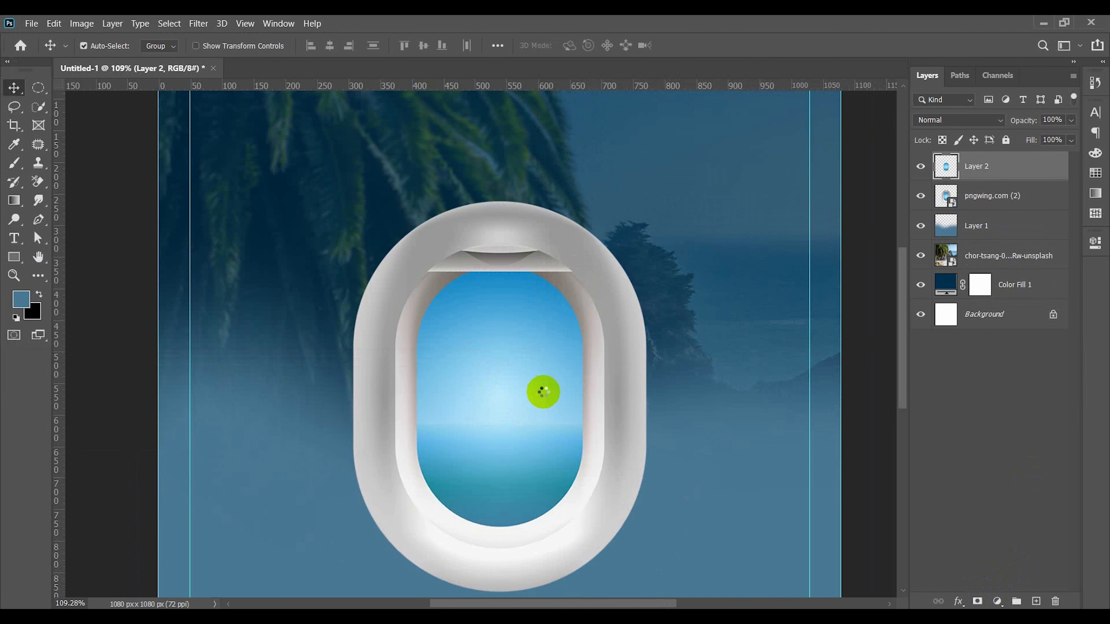
scroll(628, 400, "down", 3)
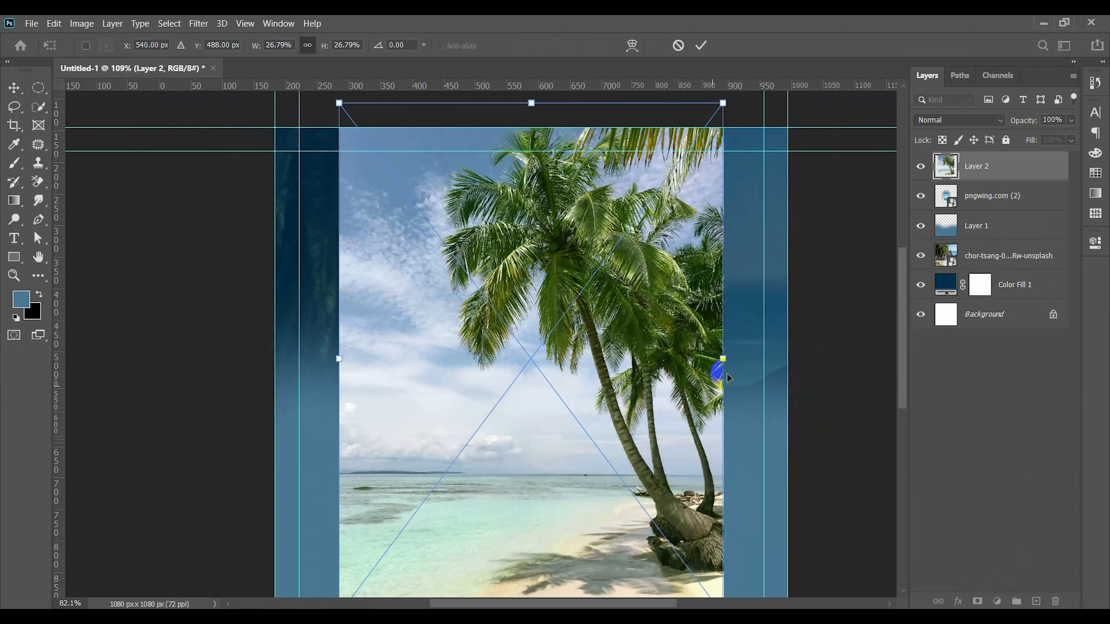
left_click_drag(728, 377, 664, 365)
left_click(860, 244)
Clip the palm-tree photo to Layer 2 and scale it to 11.56% at about X 540 px, Y 571 px inside the window
left_click(974, 179)
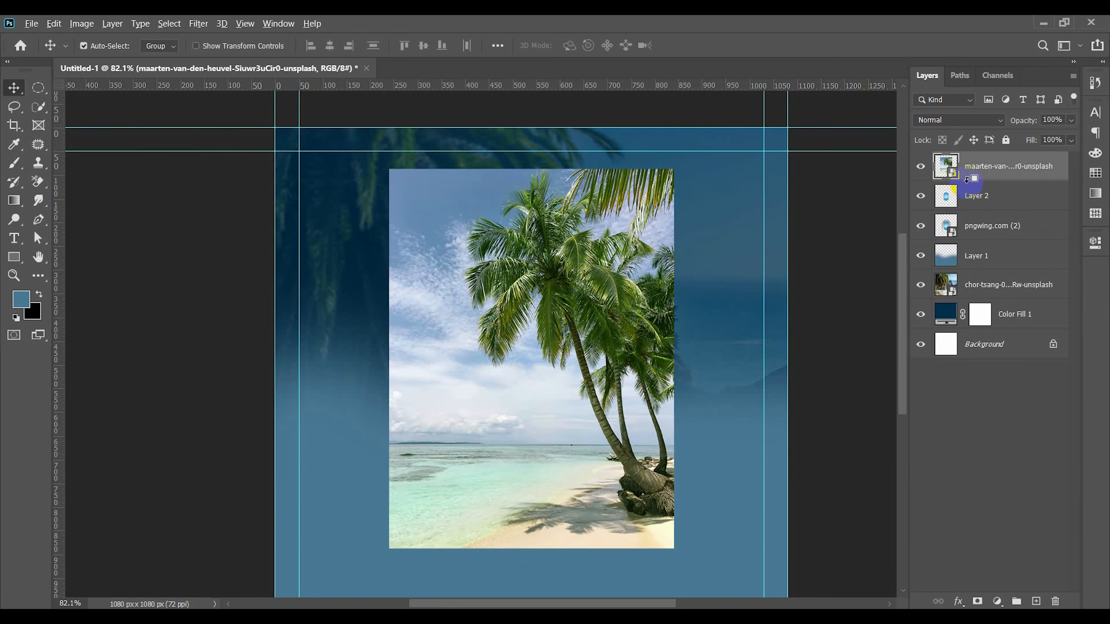
key("ctrl+t")
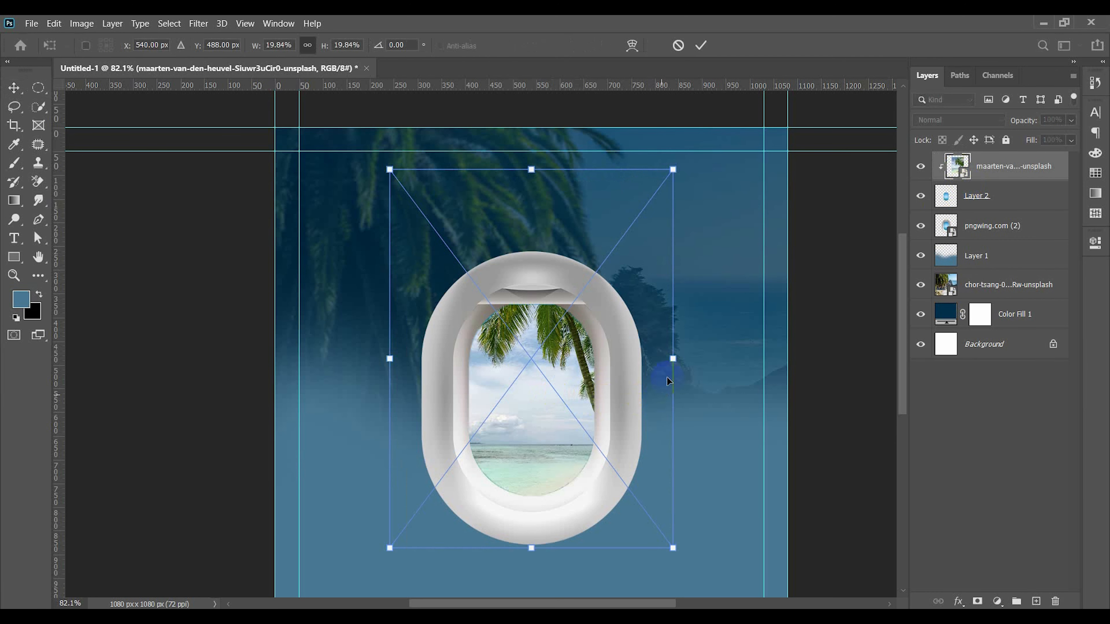
left_click_drag(669, 359, 637, 364)
left_click_drag(565, 396, 589, 433)
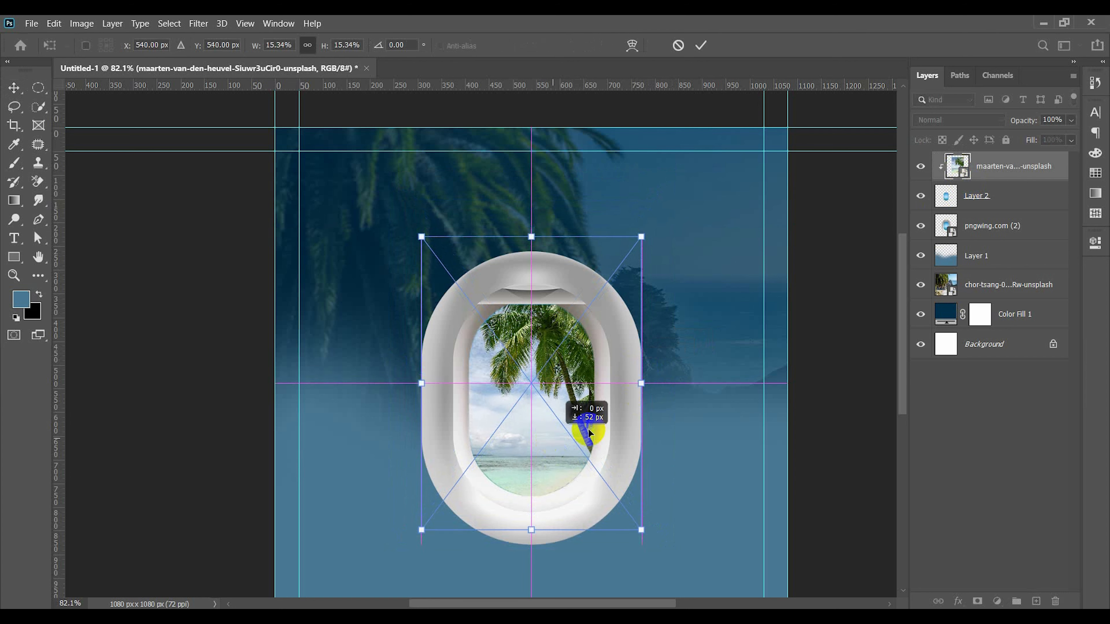
left_click_drag(640, 384, 617, 392)
left_click_drag(546, 432, 545, 444)
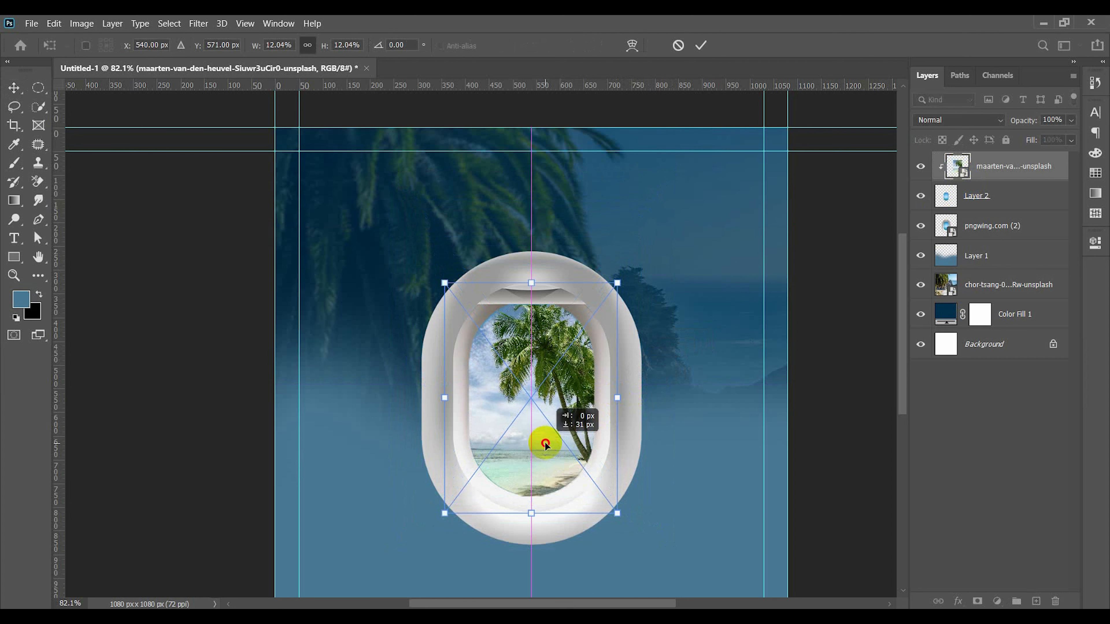
left_click_drag(614, 401, 612, 404)
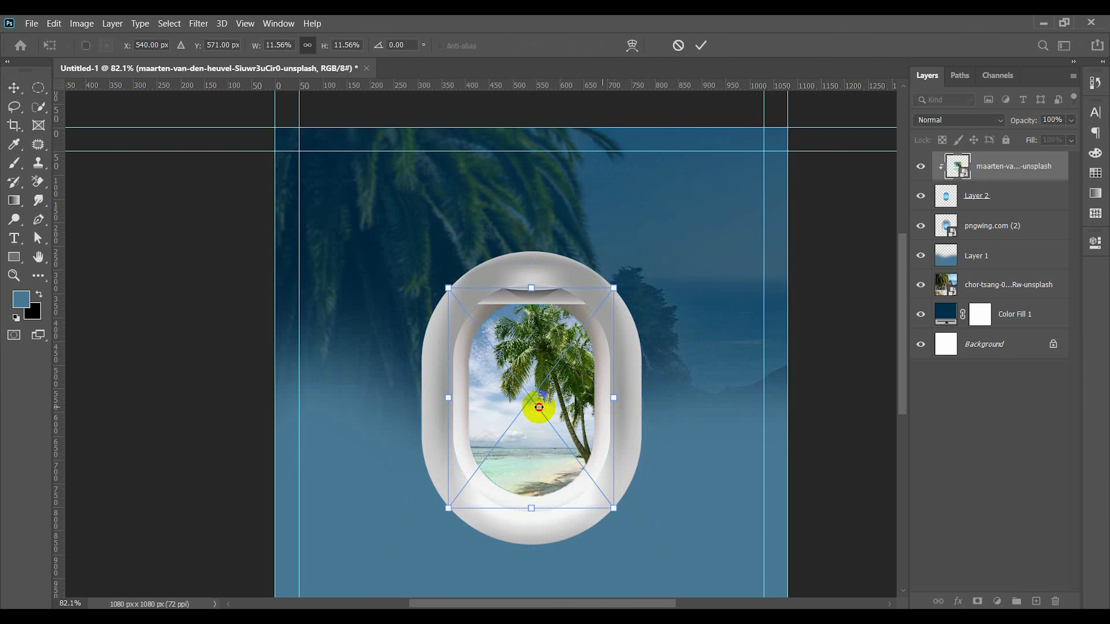
double_click(538, 408)
key("ctrl+0")
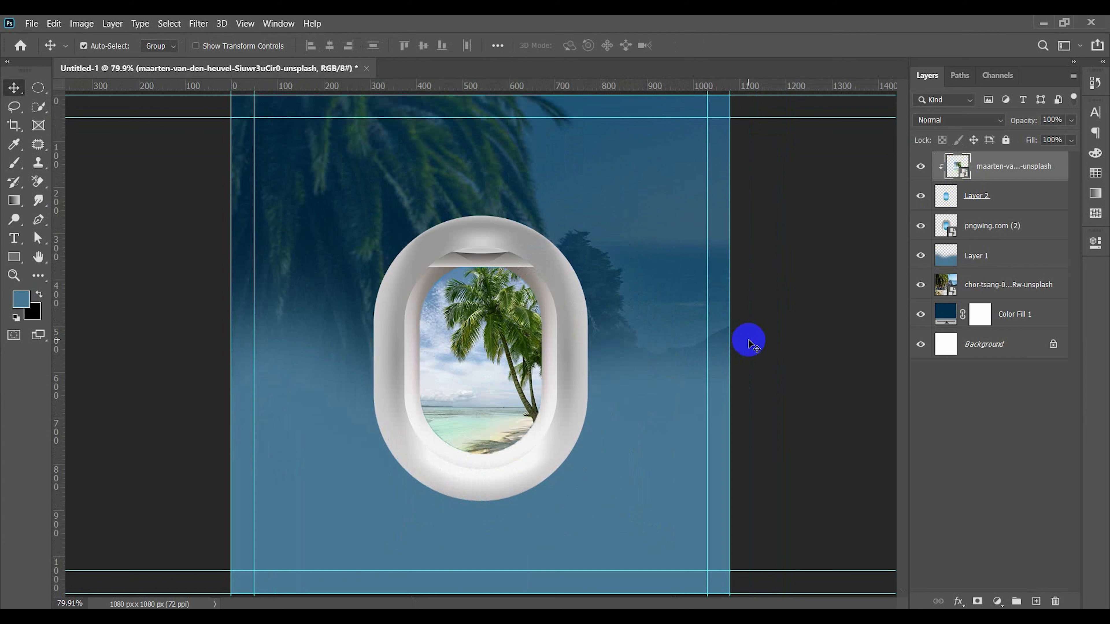
left_click(749, 339)
Draw an arched Pen tool curve about 746 px wide and 228 px high across the airplane window on a new layer
left_click(39, 221)
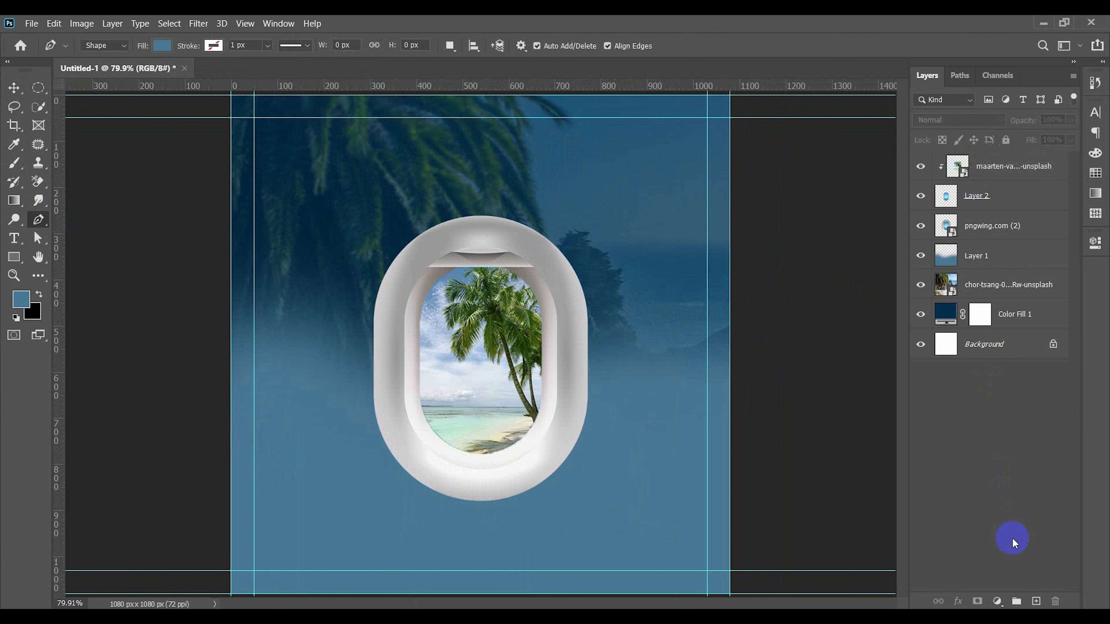
left_click(1037, 602)
left_click(317, 448)
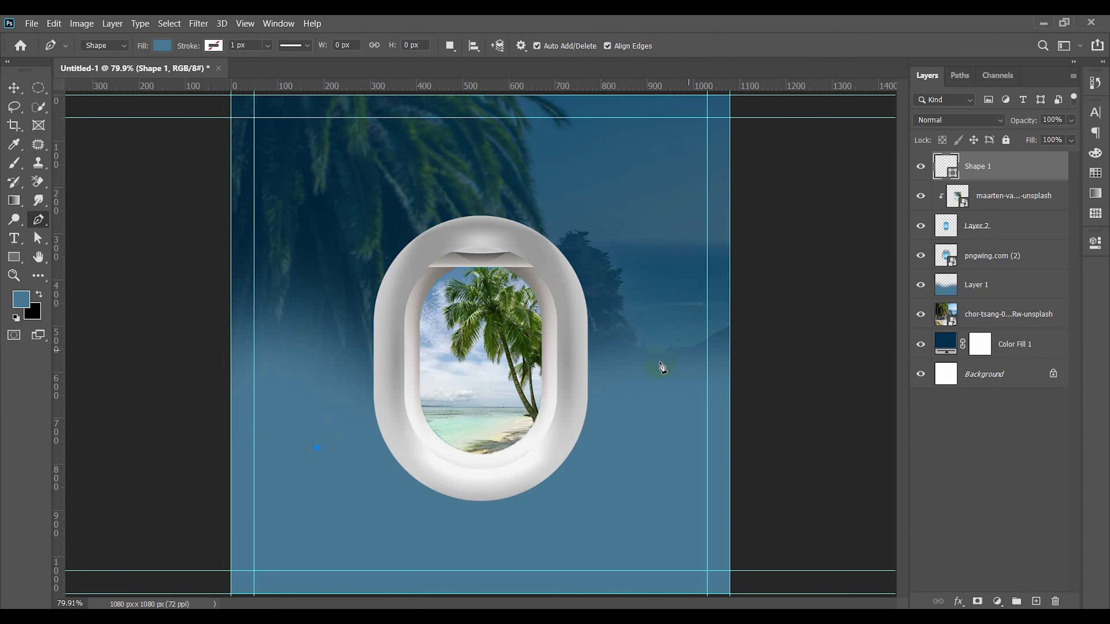
left_click_drag(662, 362, 874, 435)
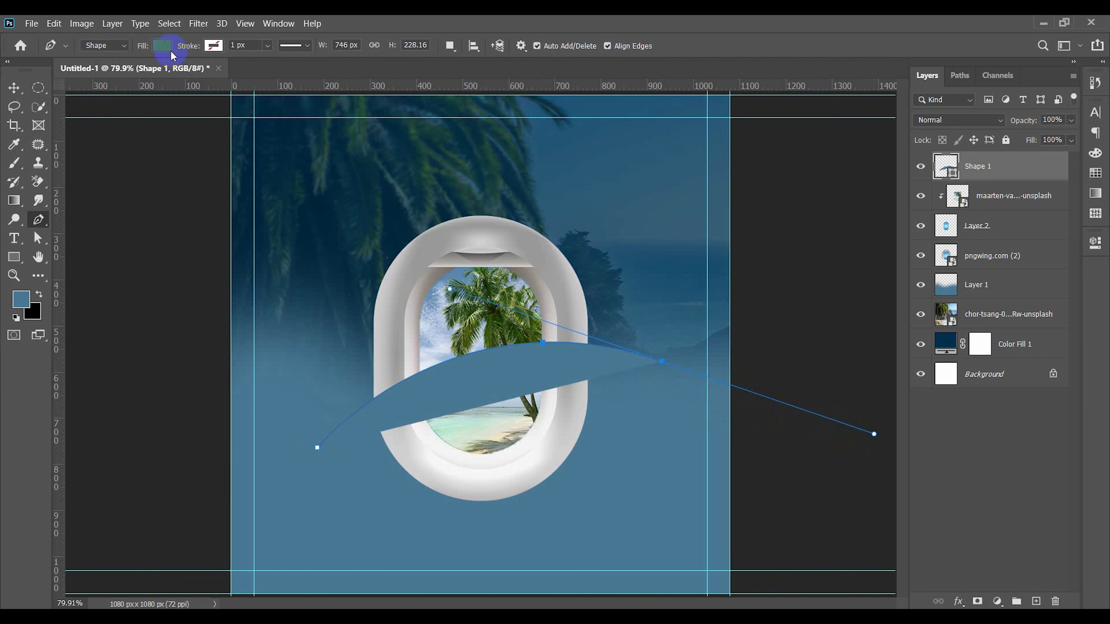
Set the arched Pen shape's fill to none
left_click(163, 45)
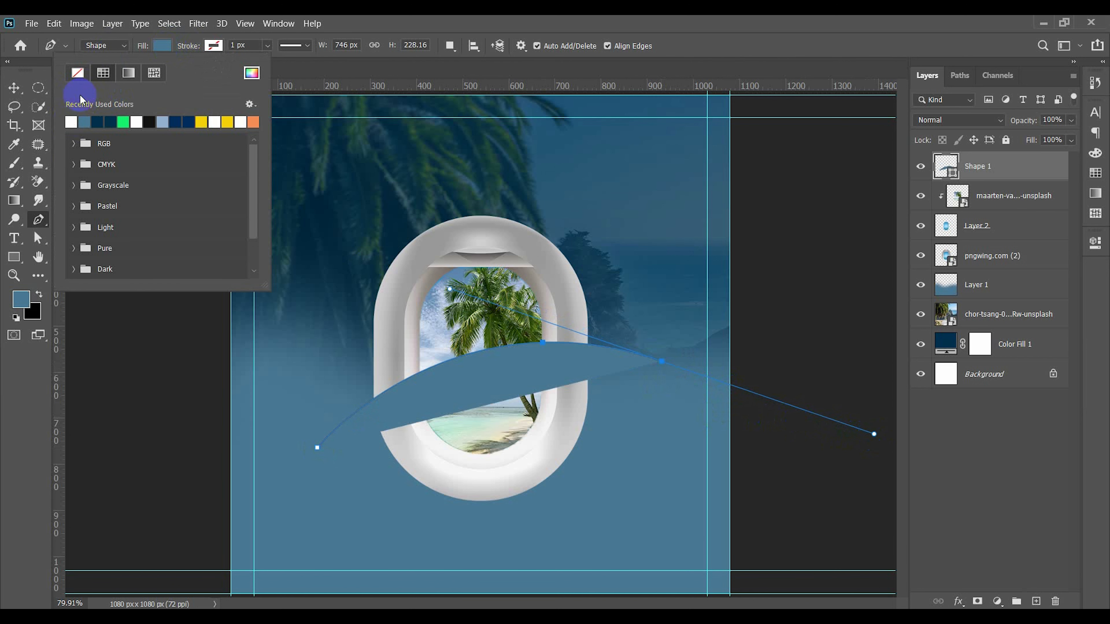
left_click(81, 123)
left_click(78, 73)
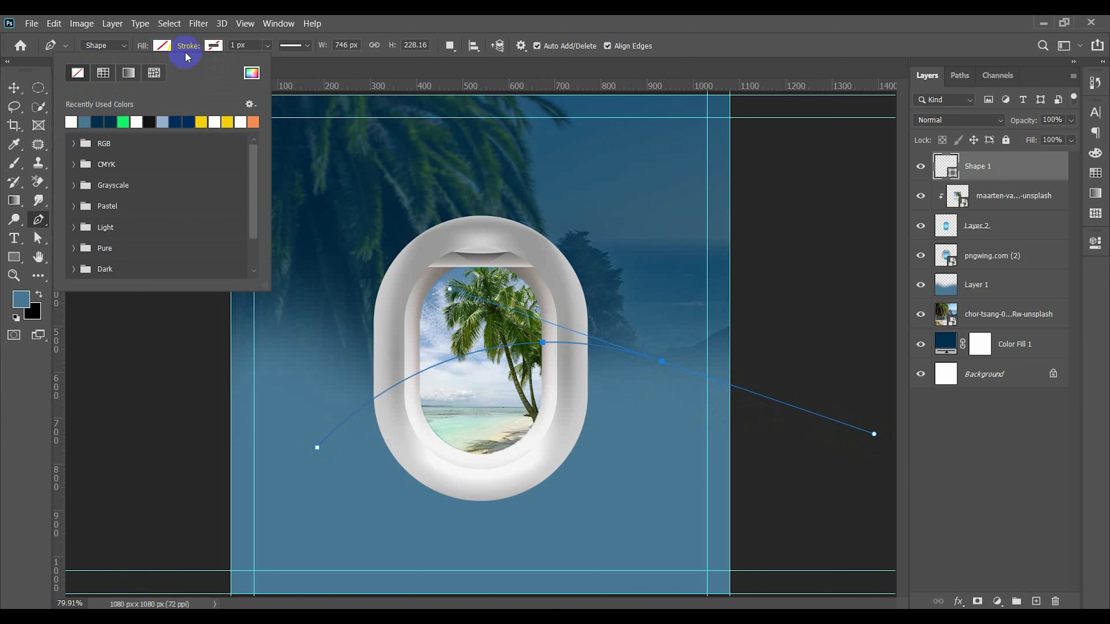
Give the arched curve a white dotted stroke 3.79 px wide
left_click(214, 45)
left_click(309, 48)
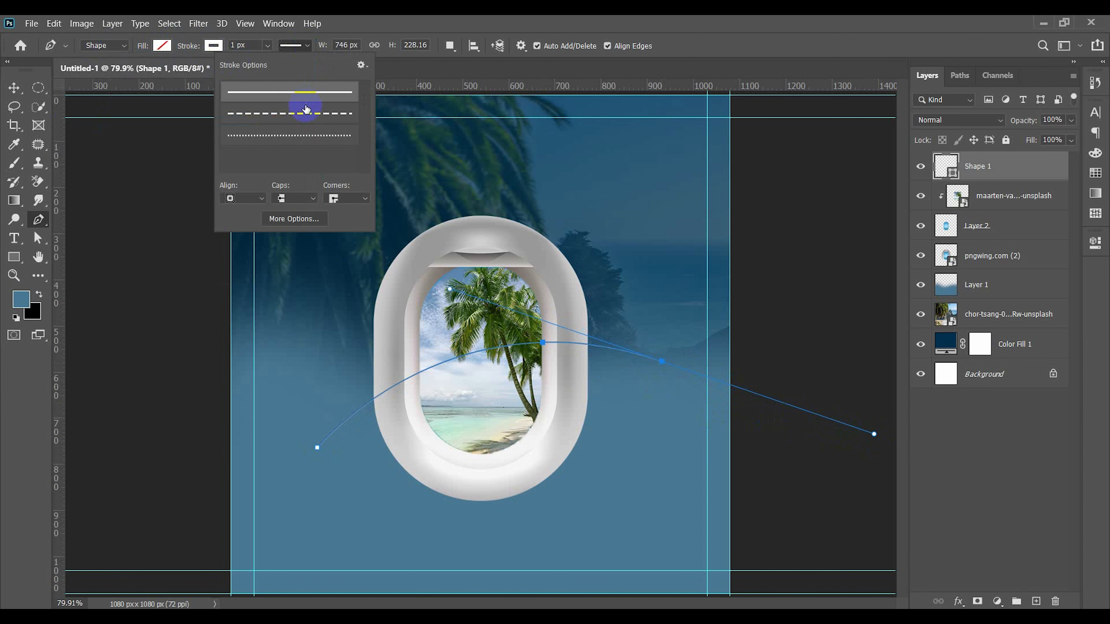
left_click(303, 136)
left_click(267, 46)
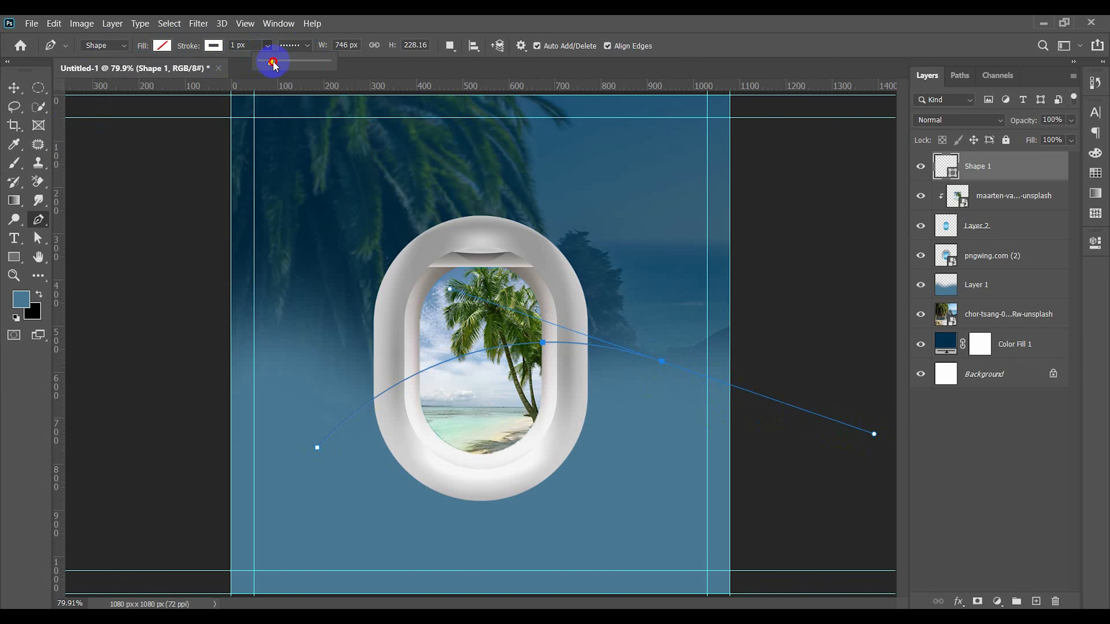
left_click(13, 88)
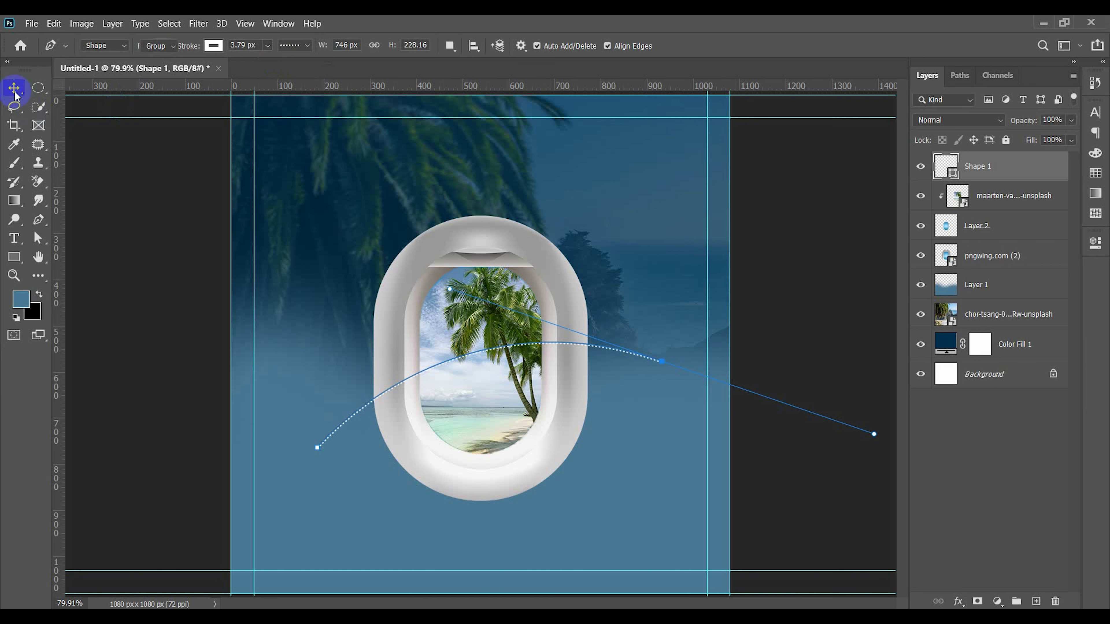
left_click(188, 280)
left_click(650, 362)
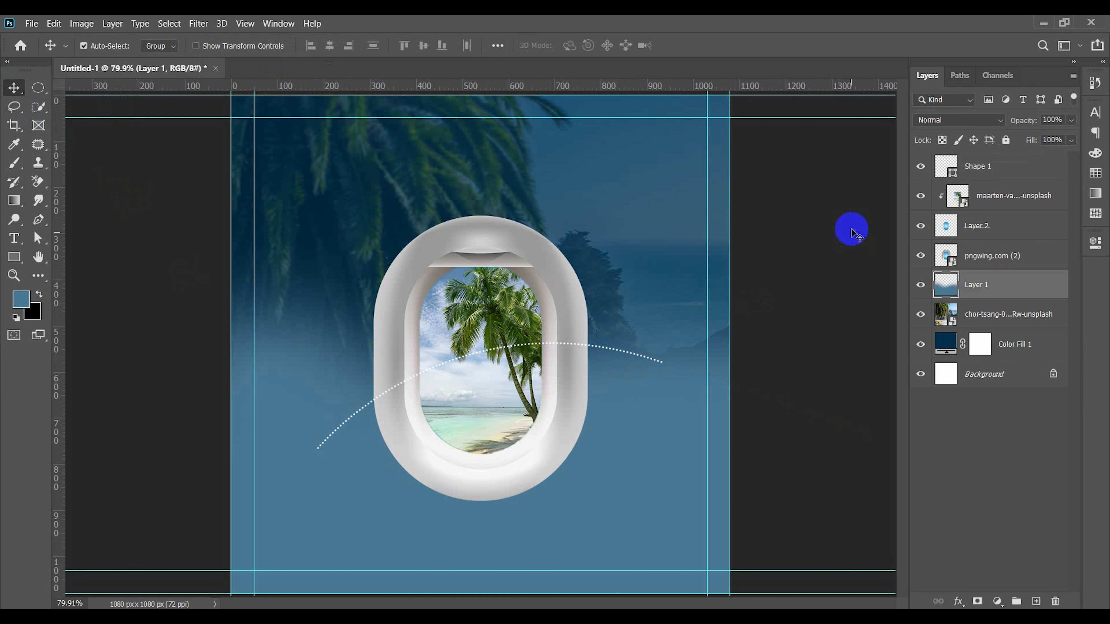
Rotate the dotted curve clockwise until its ends are nearly level and lower it across the lower part of the window
left_click(973, 167)
key("ctrl+t")
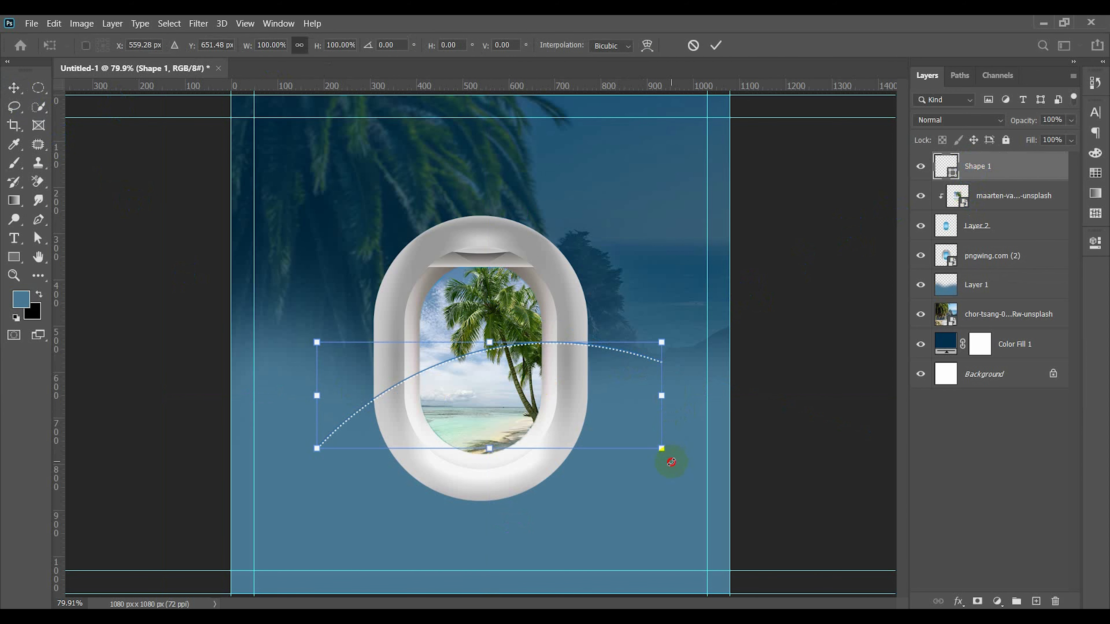
left_click_drag(671, 462, 659, 490)
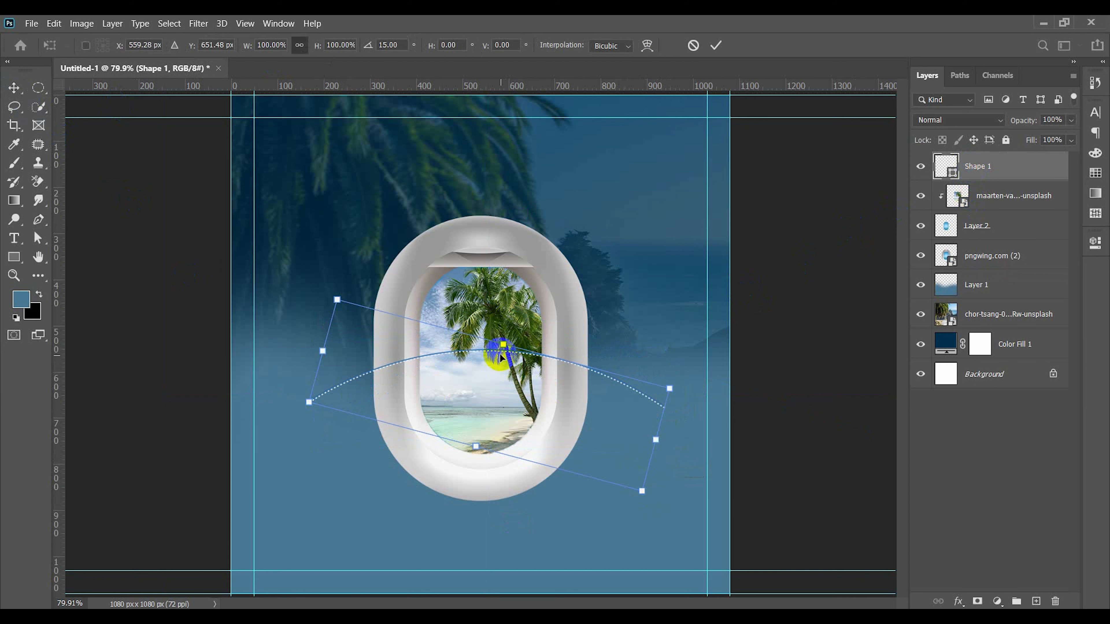
left_click_drag(498, 346, 498, 385)
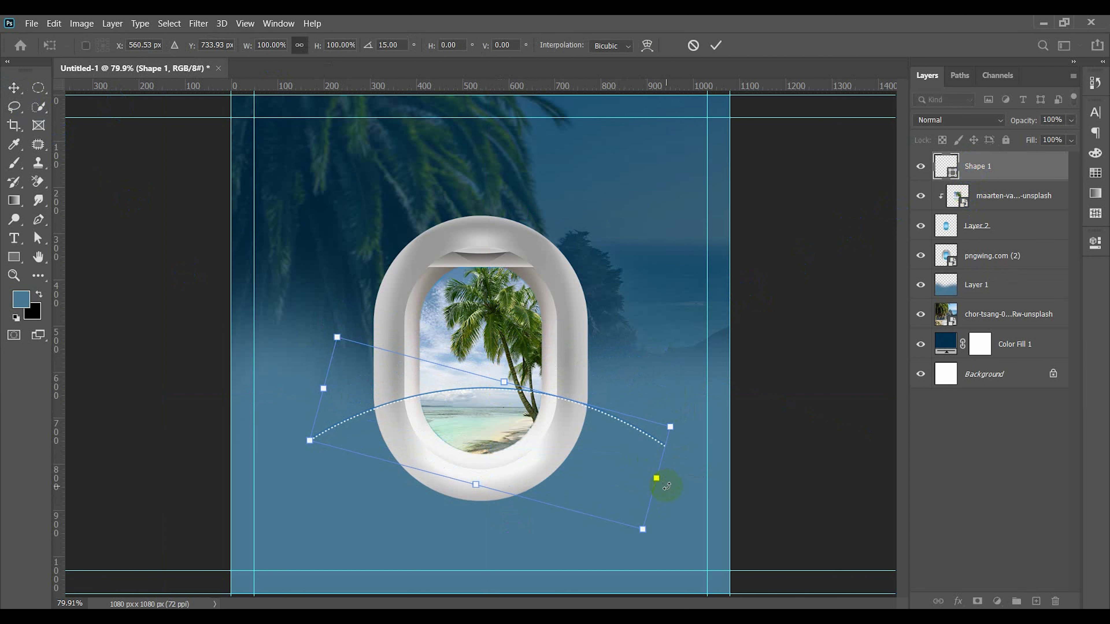
left_click_drag(666, 486, 659, 466)
double_click(486, 396)
left_click(421, 422)
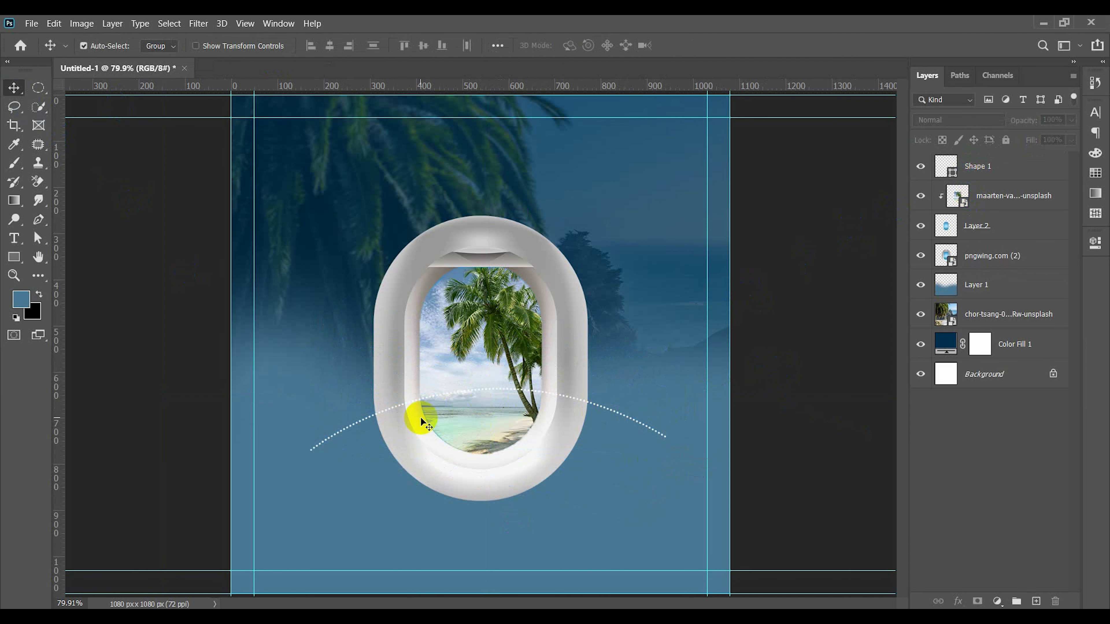
Place the pngwing.com (4) location pin as an embedded image near the dotted curve's left end, scaled to 4.14%
left_click(31, 23)
left_click(104, 261)
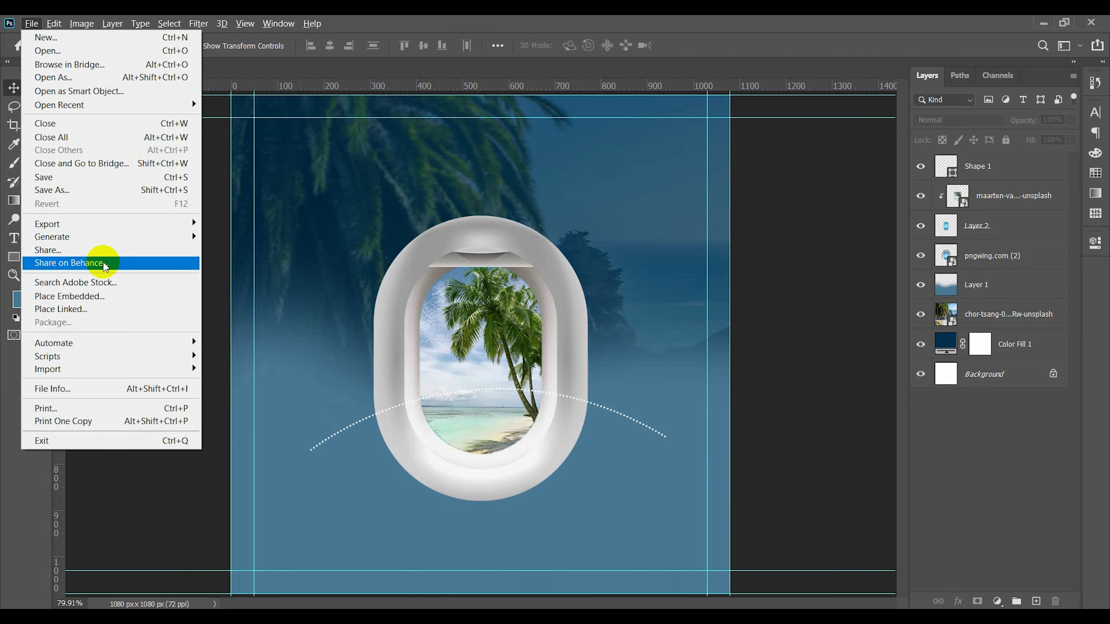
double_click(183, 193)
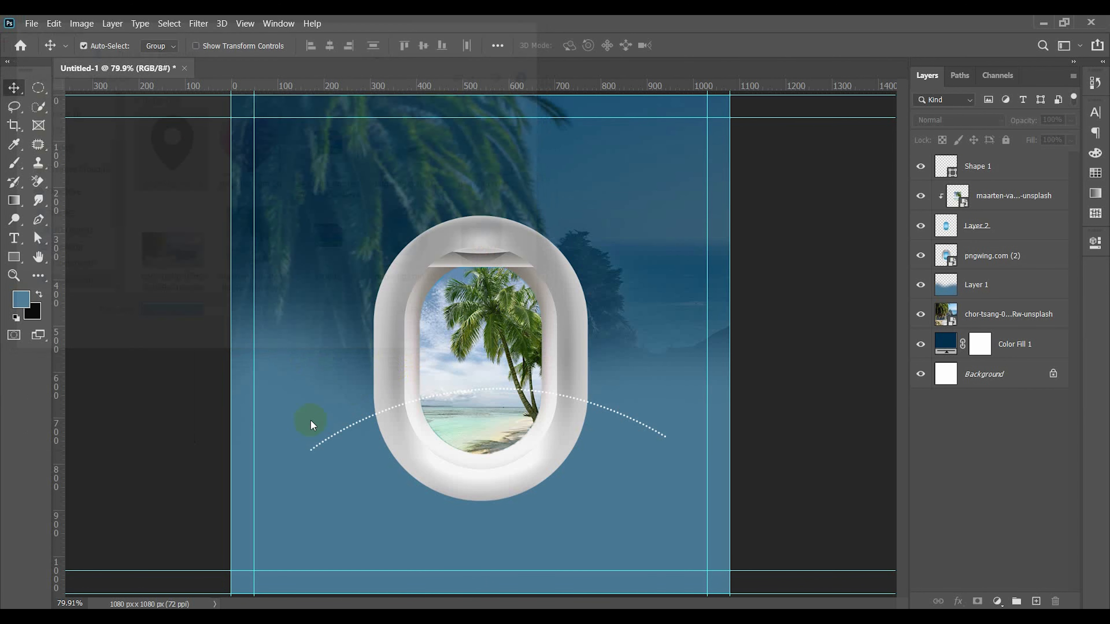
left_click_drag(677, 344, 321, 448)
key("Return")
Shrink the location pin further and set its tip on the dotted curve's left end
scroll(308, 442, "up", 5)
key("ctrl+t")
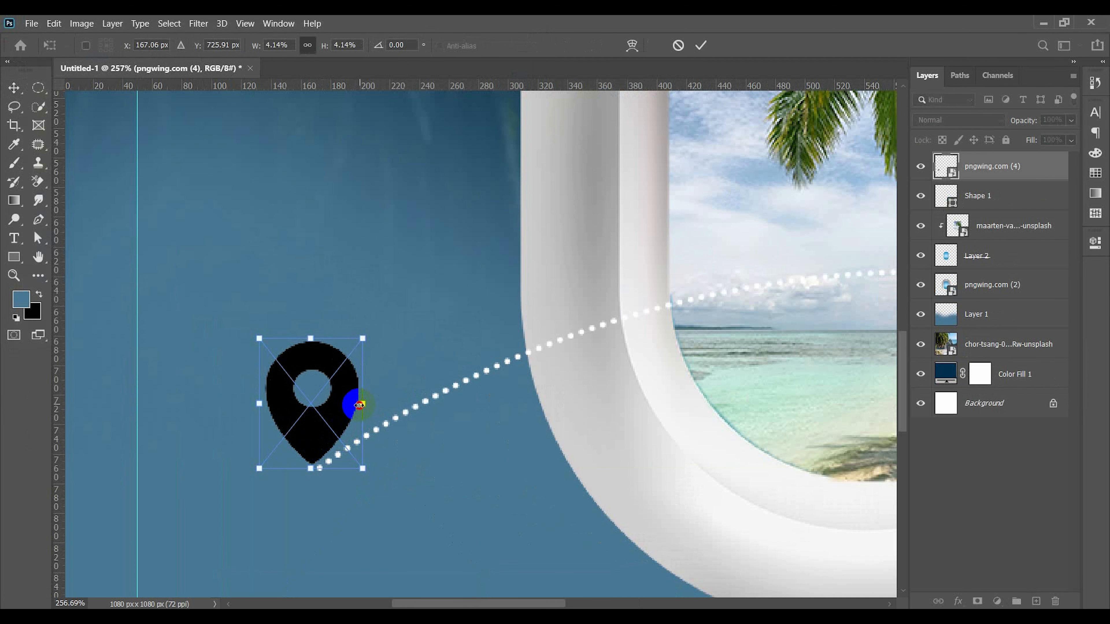
left_click_drag(361, 405, 310, 443)
key("Return")
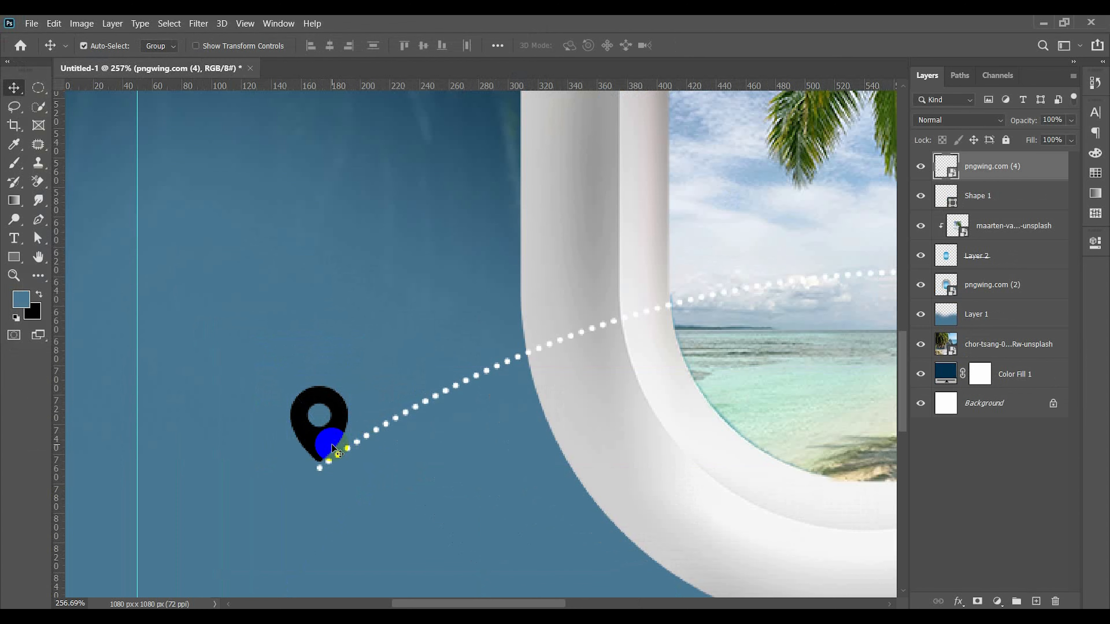
Apply a white Color Overlay layer style to the location pin
key("ctrl+0")
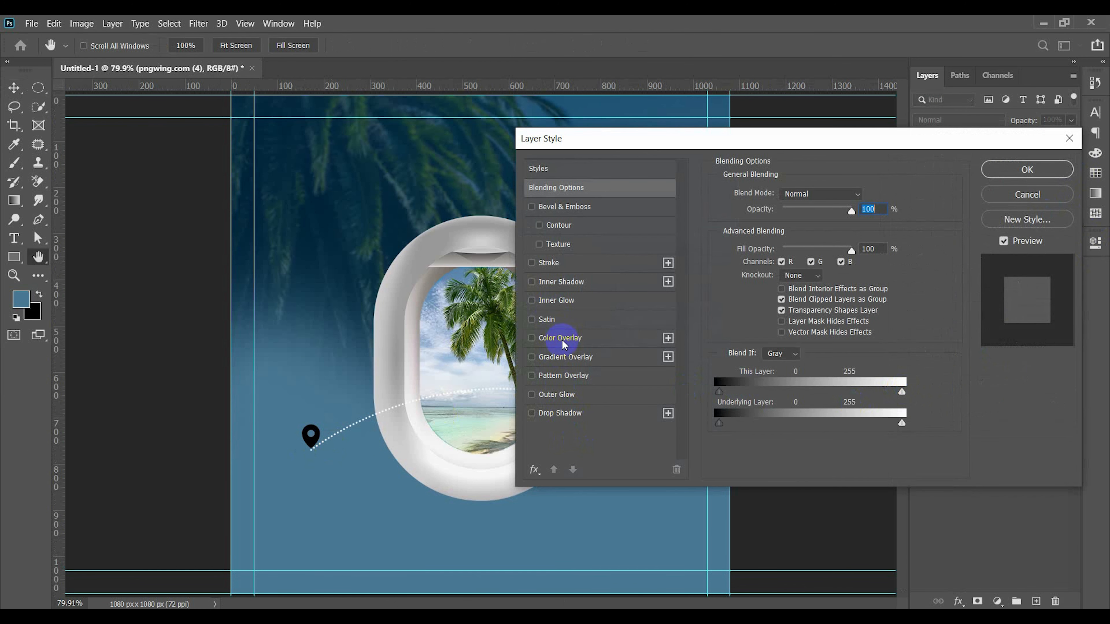
left_click(563, 345)
left_click(865, 194)
left_click(692, 261)
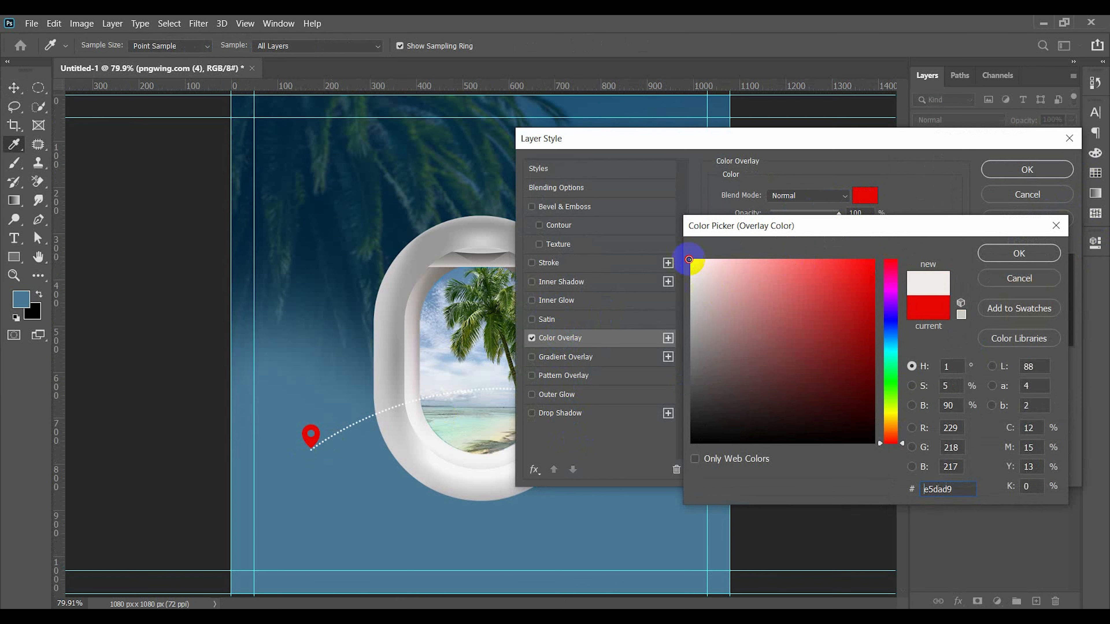
left_click(1011, 253)
left_click(1027, 169)
Nudge the white pin upward so its tip sits just above the dotted curve's first dot
left_click(310, 440, "ctrl")
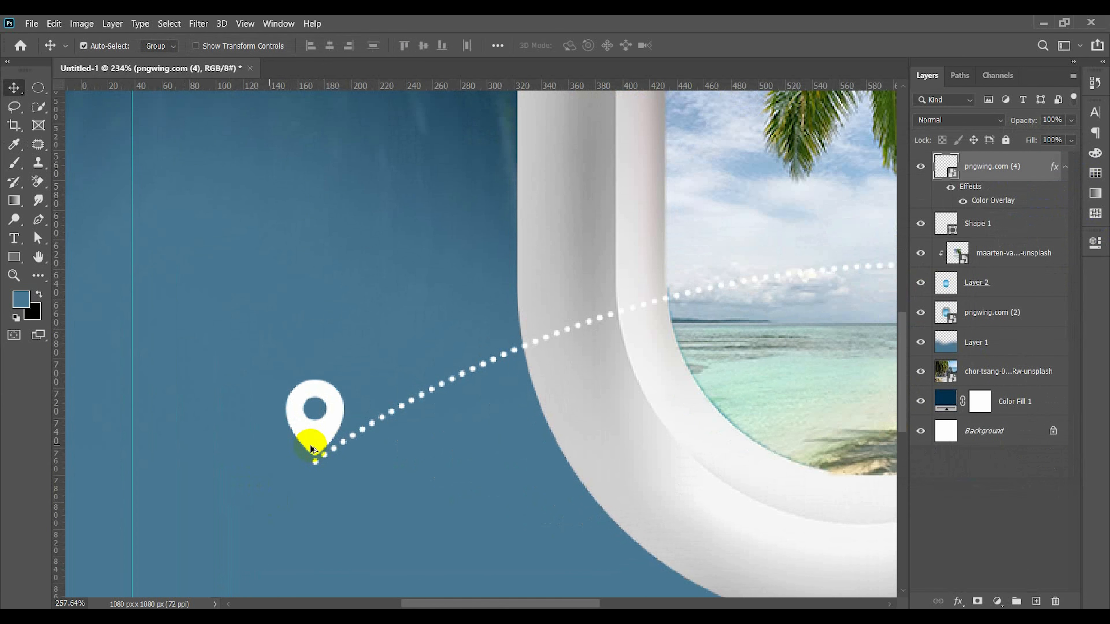
key("Up")
key("Up")
key("Up")
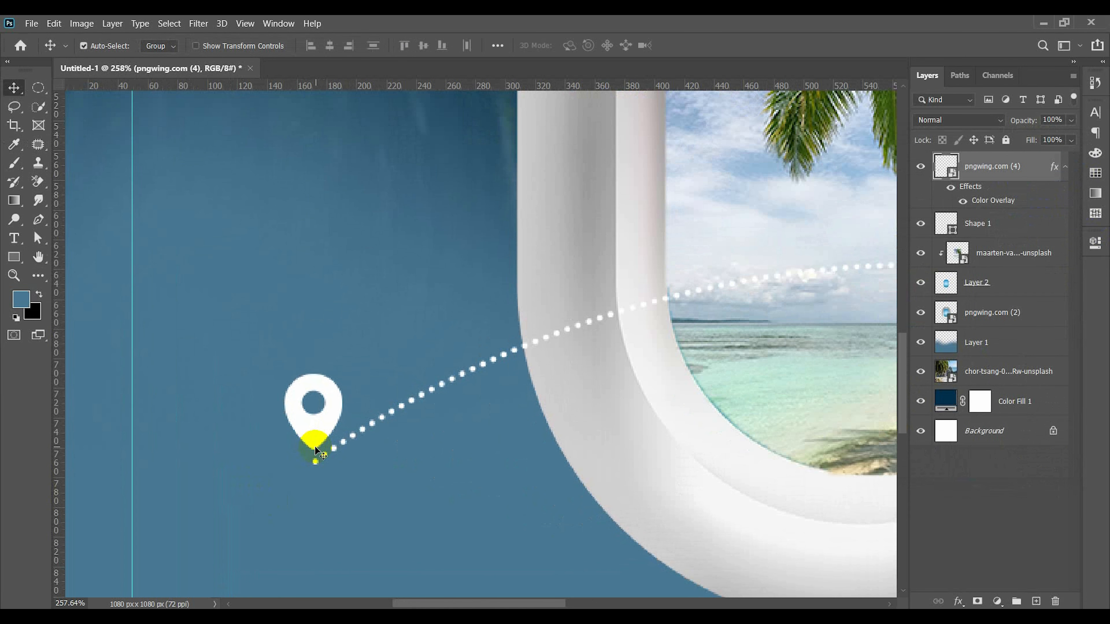
Duplicate the white pin and position the copy at the dotted curve's right end
key("ctrl+0")
left_click_drag(313, 445, 651, 422)
scroll(680, 434, "up", 5)
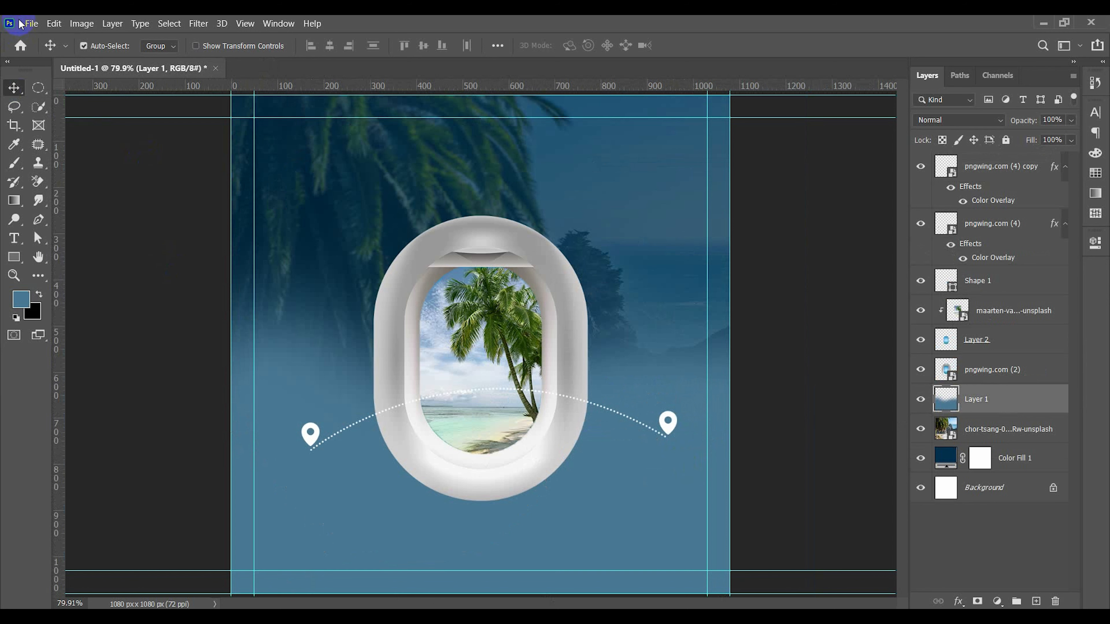
Place the pngwing.com (1) airplane as an embedded image above Layer 1 and scale it down
left_click(21, 24)
left_click(76, 293)
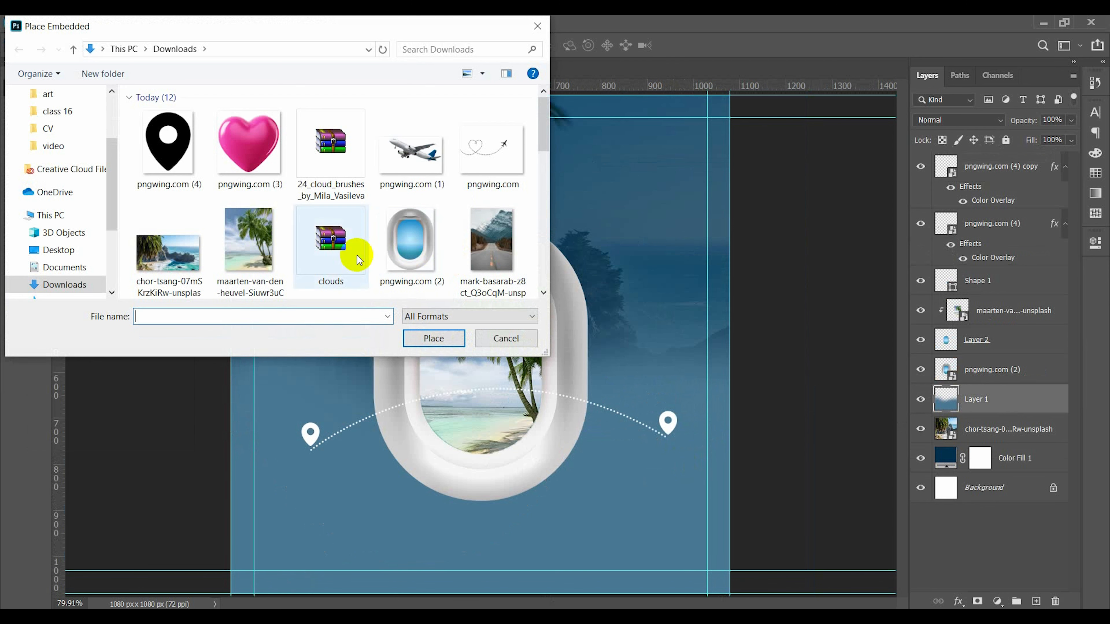
left_click(410, 150)
left_click(434, 338)
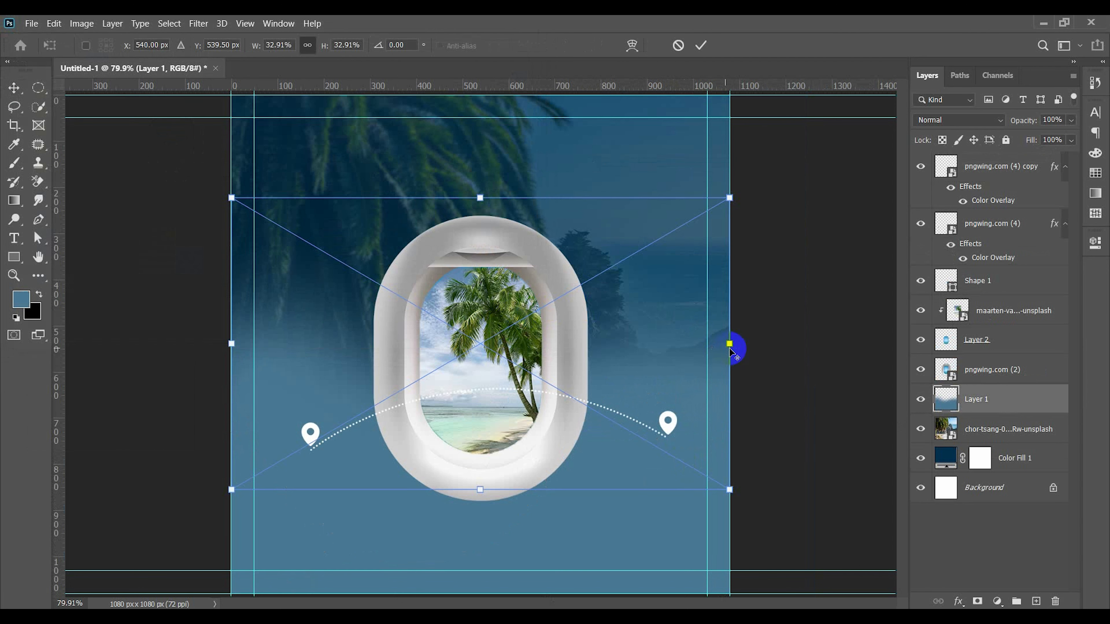
left_click_drag(729, 344, 716, 318)
Move the airplane layer to the top of the stack and fit the airplane across the window's right side
left_click_drag(1016, 397, 1004, 158)
mouse_move(699, 331)
left_mouse_down()
mouse_move(733, 332)
mouse_move(714, 345)
left_mouse_up()
left_click_drag(608, 349, 624, 349)
left_click(791, 336)
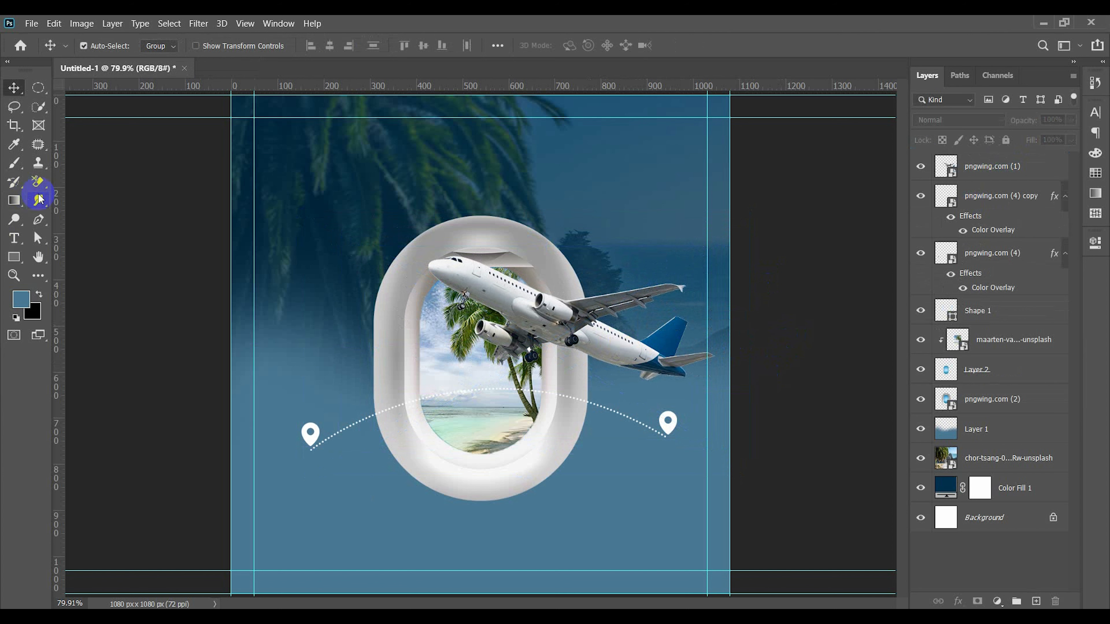
Add the text "Time To" above the window and scale it to 1370.11%
left_click(14, 238)
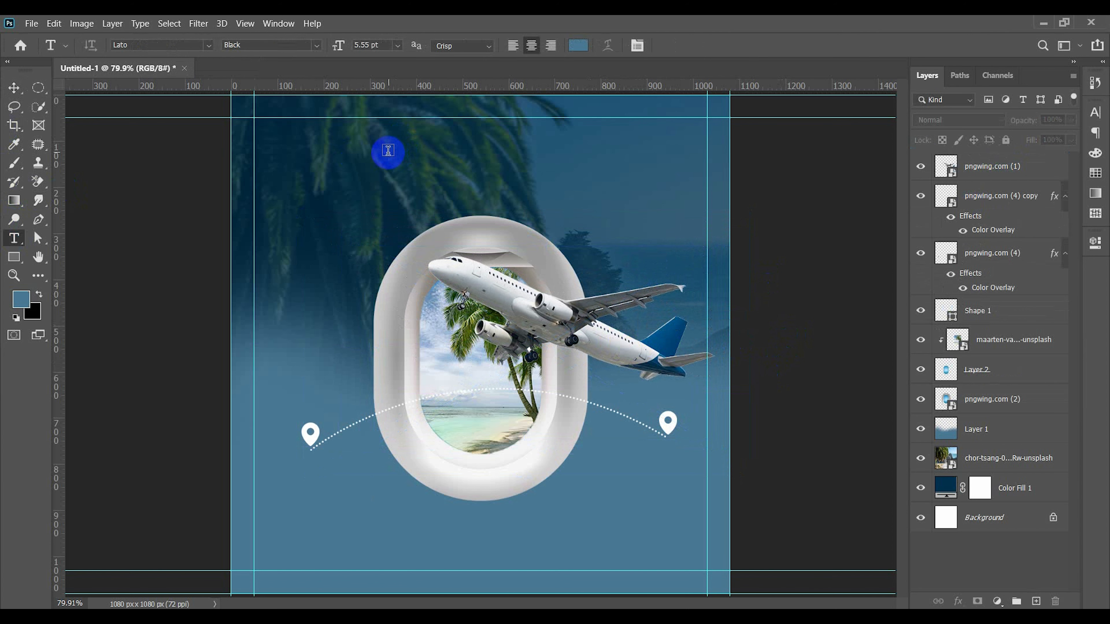
left_click(387, 151)
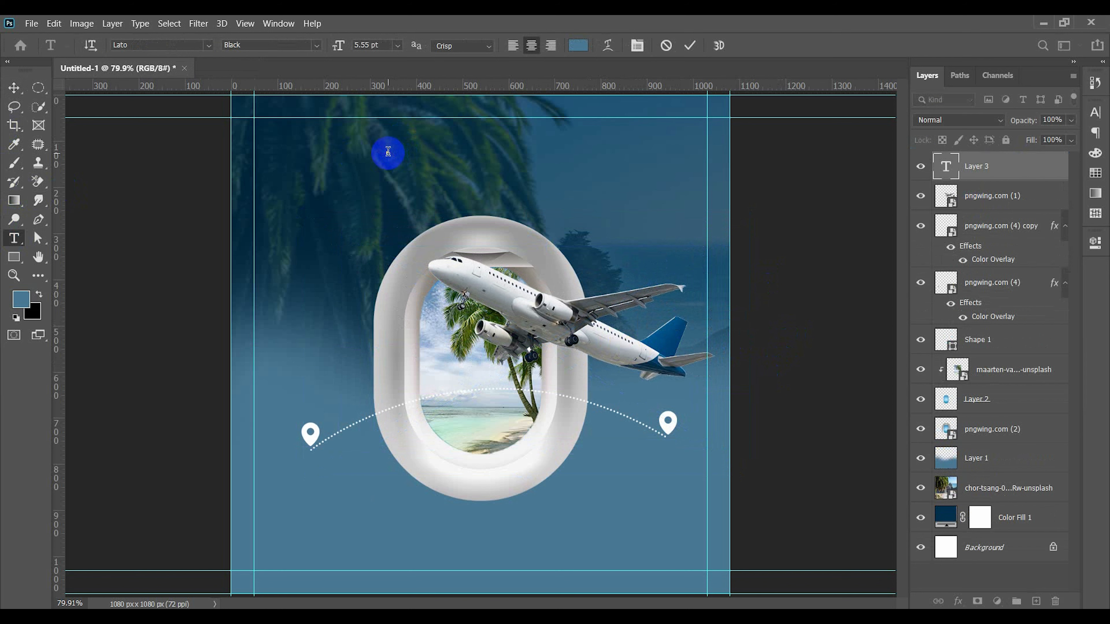
left_click(14, 93)
key("ctrl+t")
left_click_drag(395, 157, 504, 162)
key("Return")
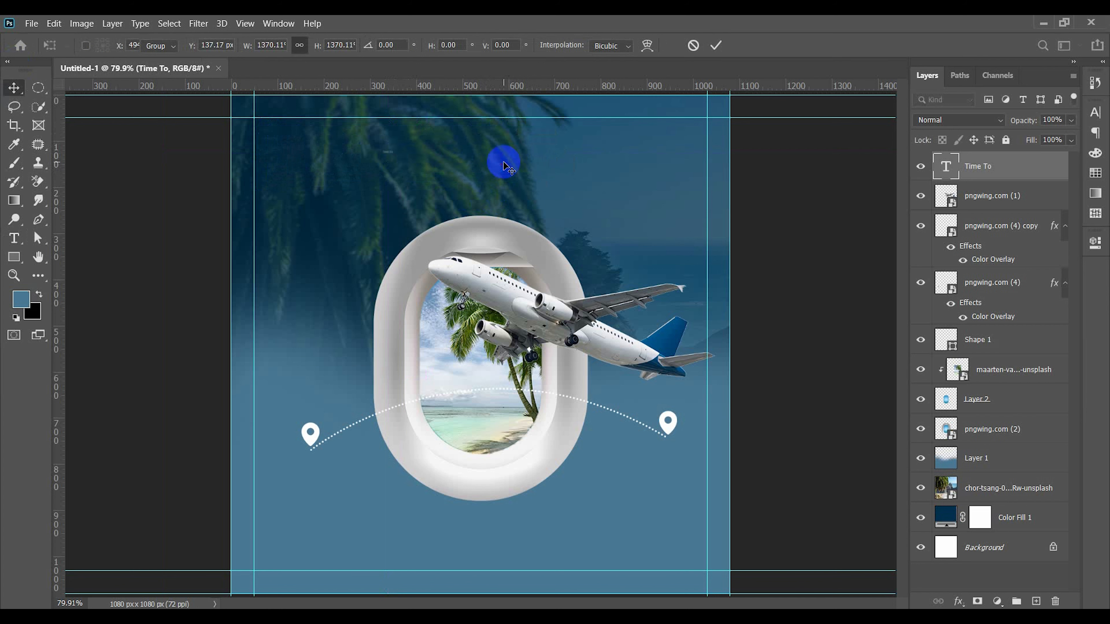
Try the Cheesel Regular font on the "Time To" text
key("t")
triple_click(502, 163)
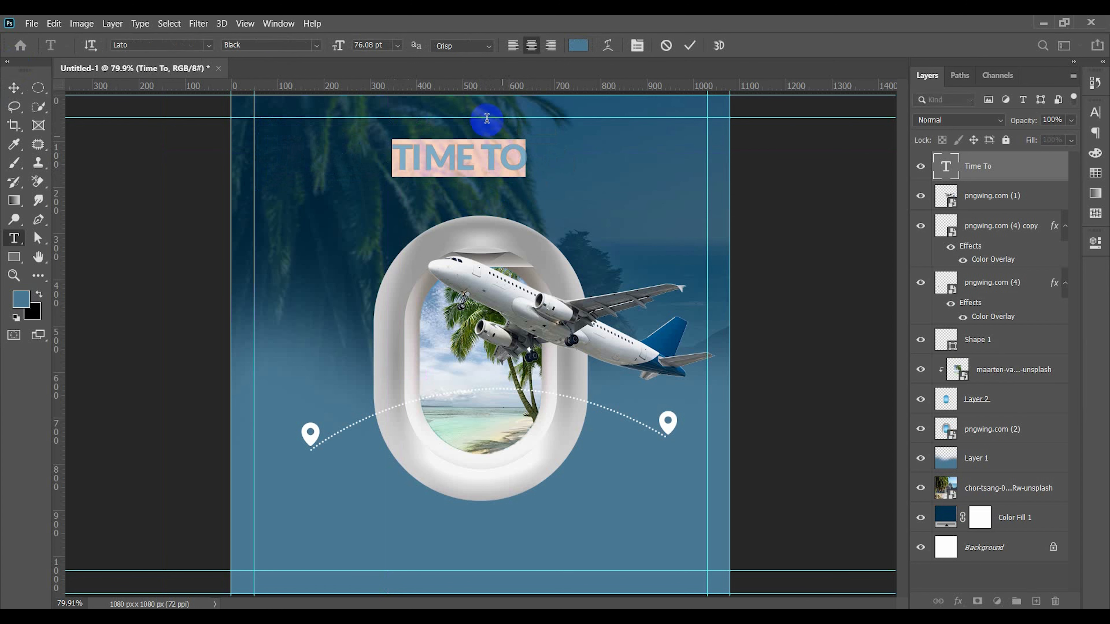
left_click(172, 45)
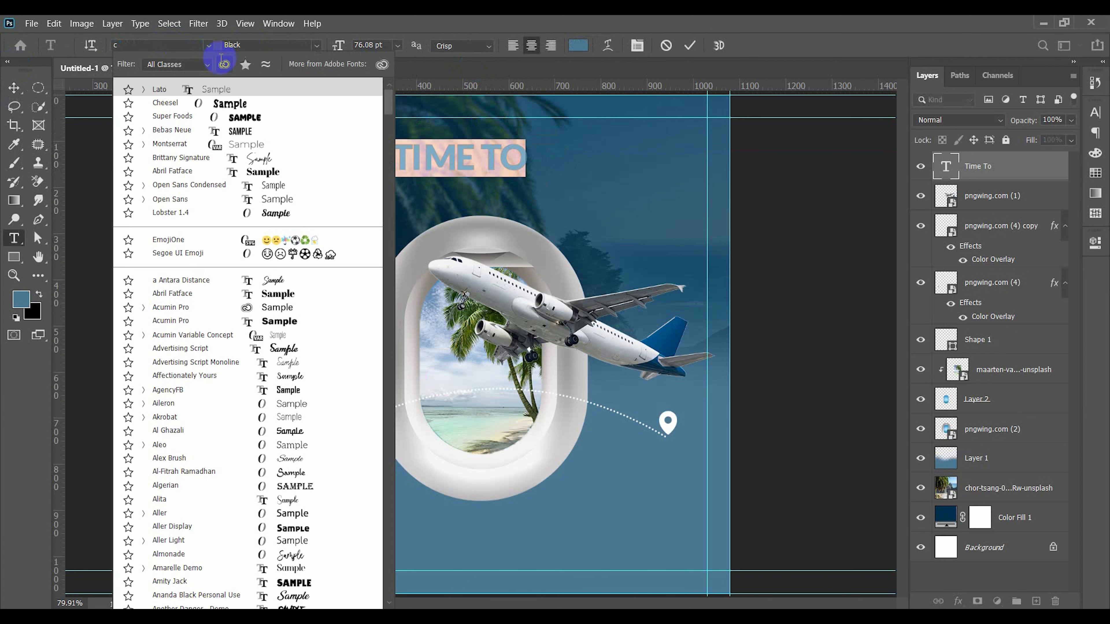
type("che")
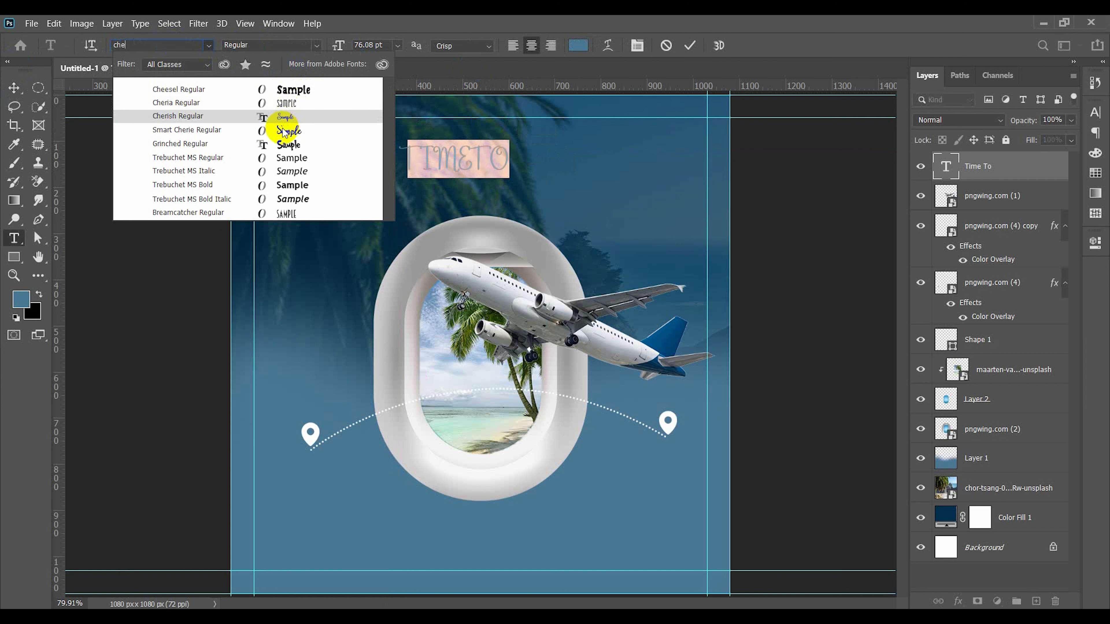
key("Up")
key("Up")
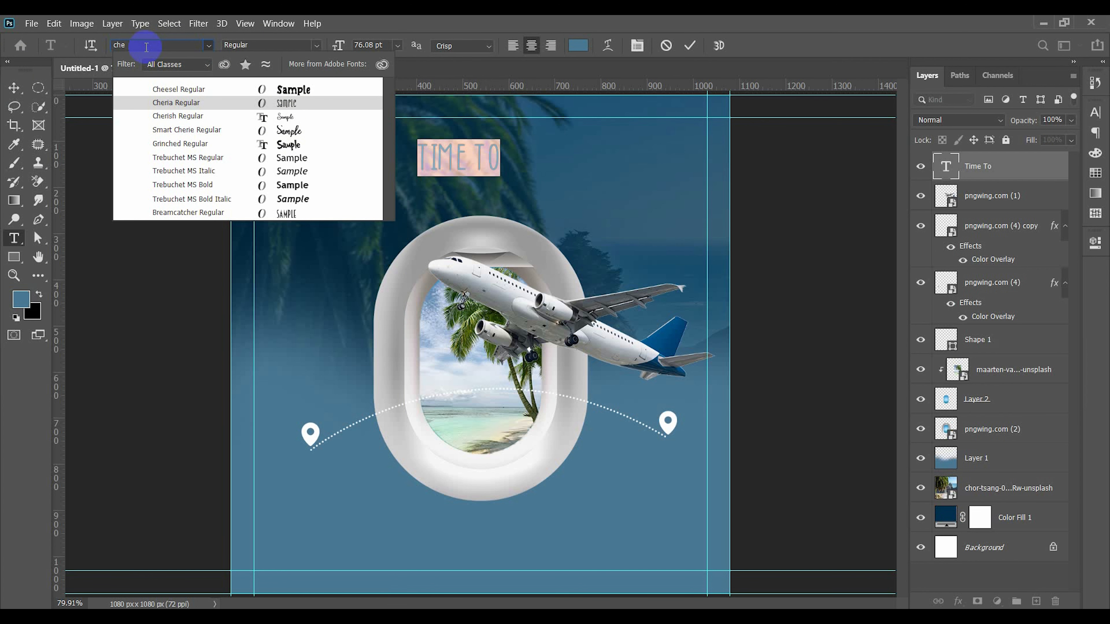
type("r")
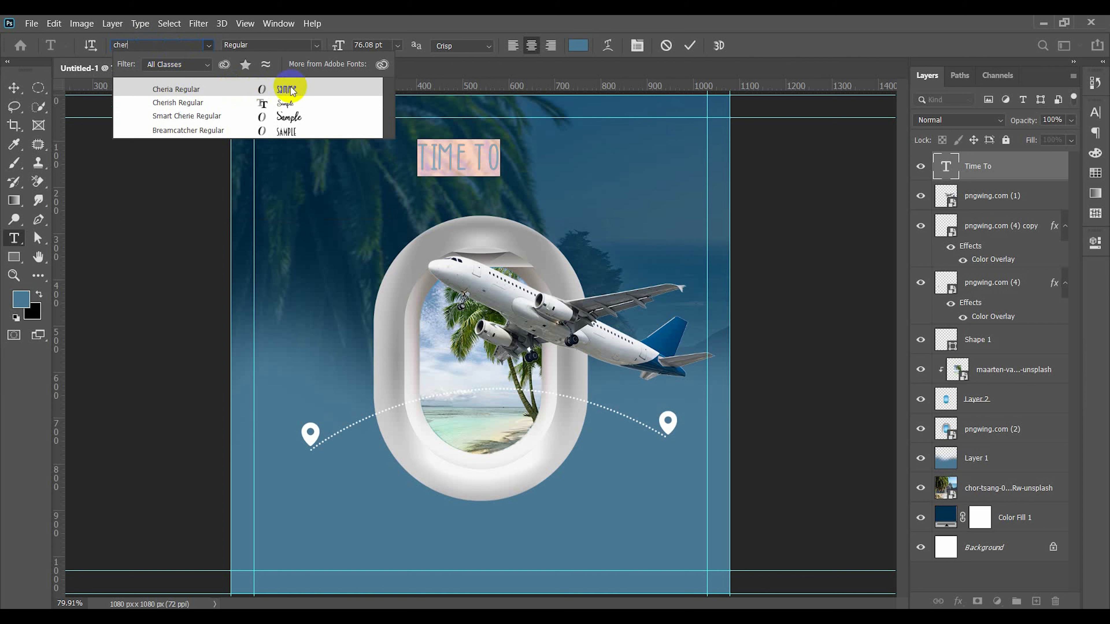
key("BackSpace")
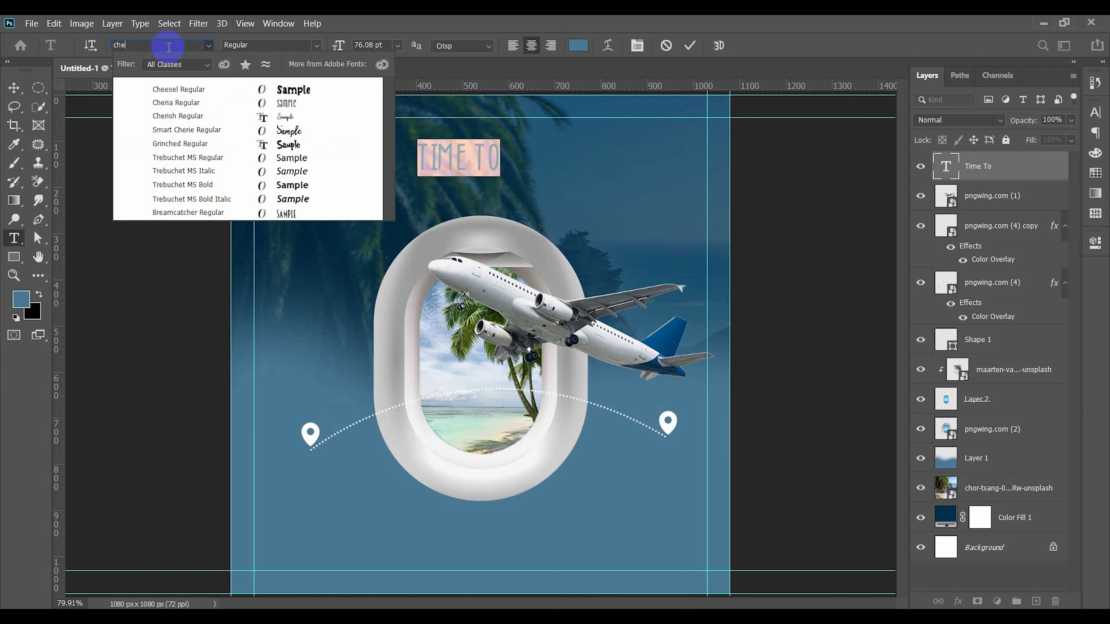
left_click(297, 91)
left_click(13, 87)
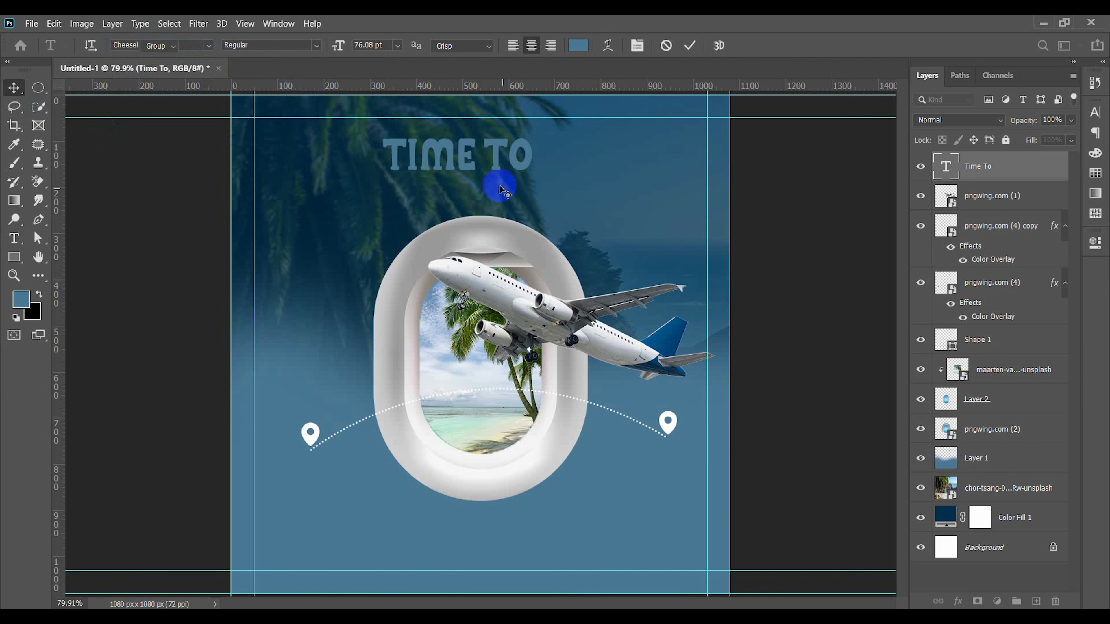
Shift the "Time To" text slightly to the right and turn off its All Caps formatting
left_click_drag(519, 166, 527, 166)
double_click(528, 166)
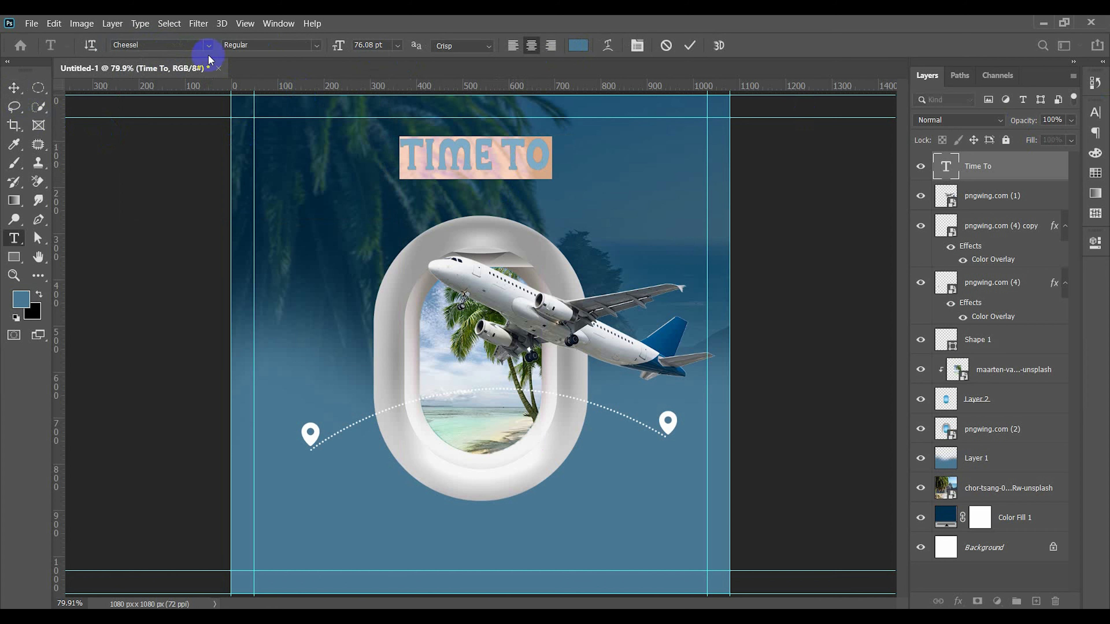
key("ctrl+t")
left_click(977, 212)
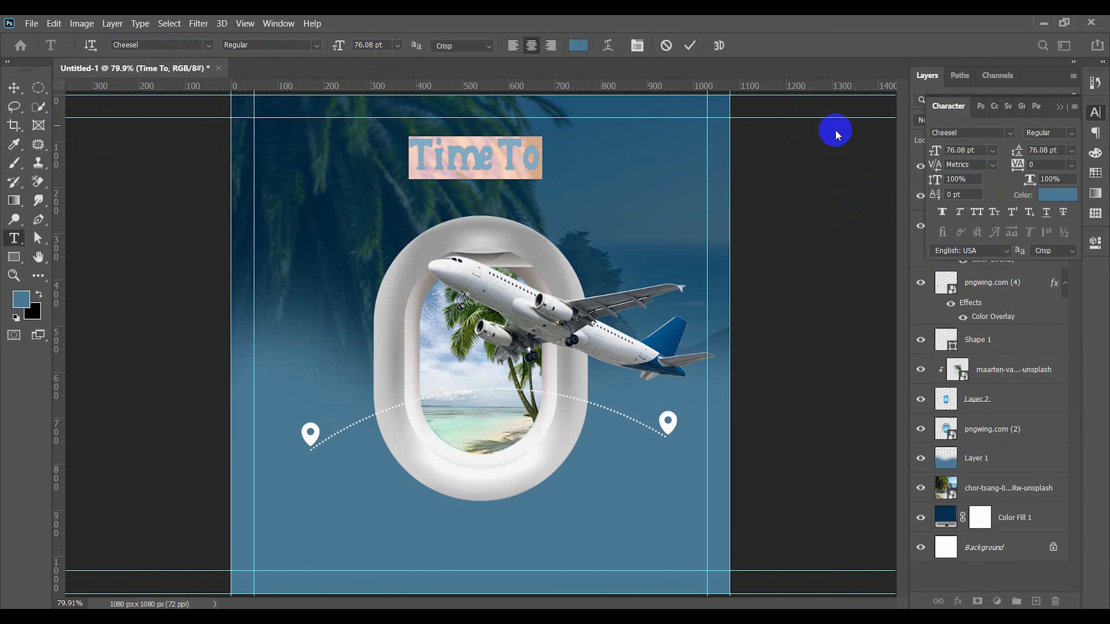
Set the "Time To" text to the Brittany Signature Regular font and colour it white (#ffffff)
type("sig")
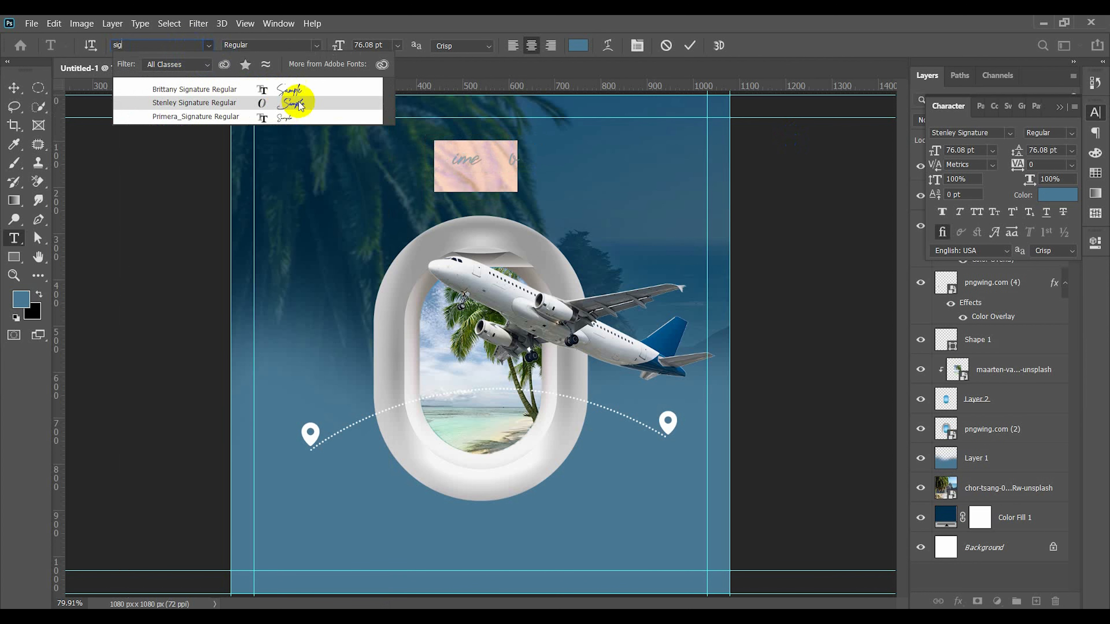
left_click(290, 92)
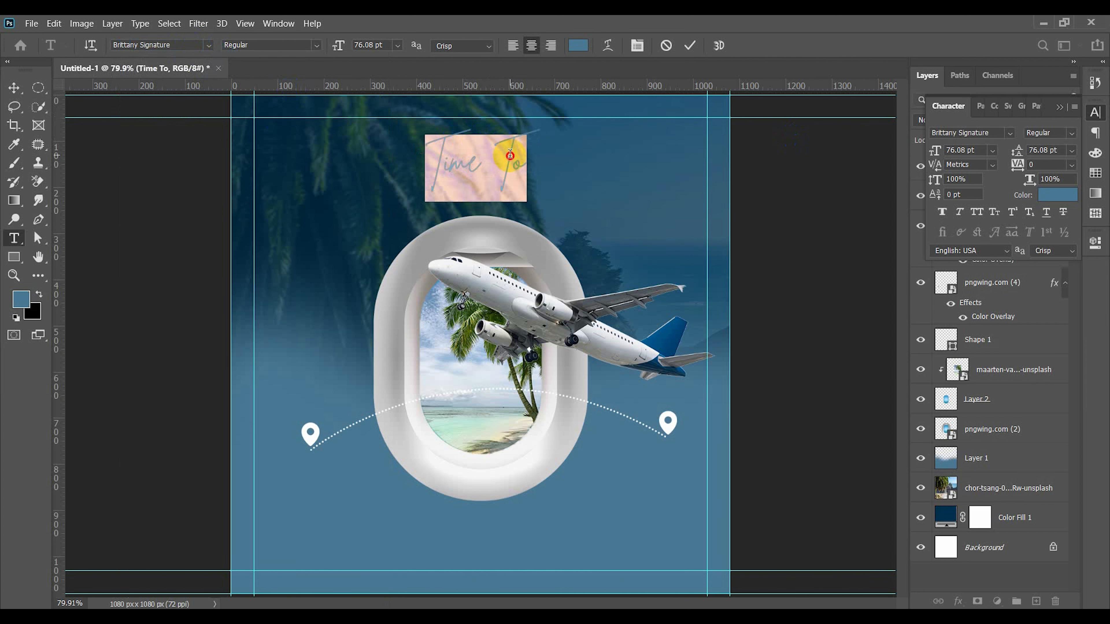
left_click(578, 45)
left_click(692, 257)
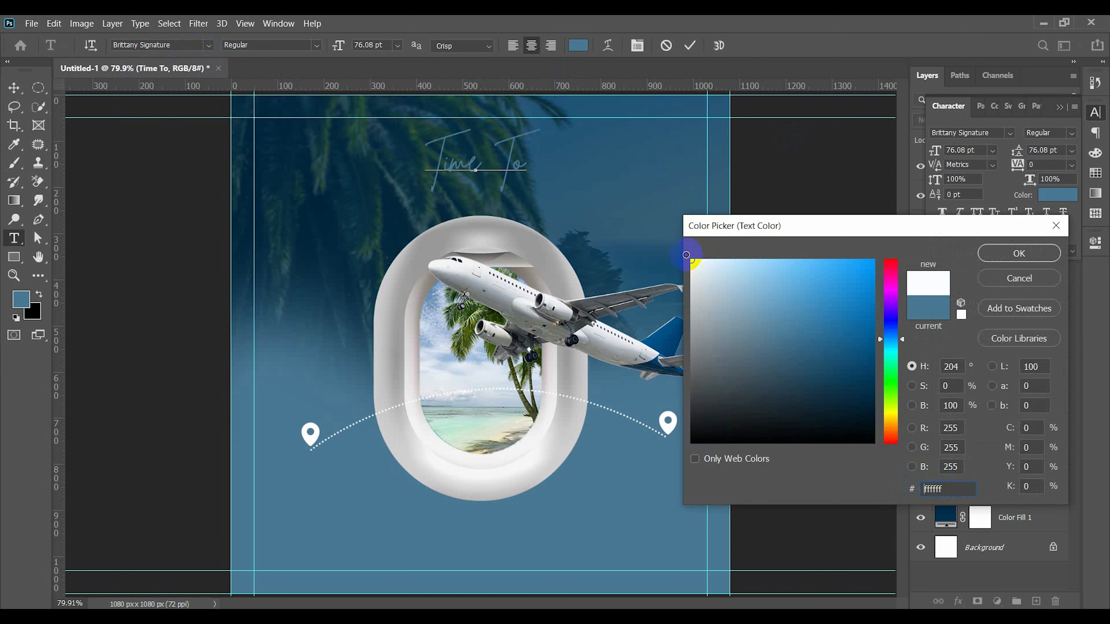
left_click(1011, 250)
left_click(688, 47)
Duplicate the "Time To" text directly below itself and change the copy's wording to "Travel"
key("v")
left_click_drag(473, 169, 472, 239)
double_click(468, 204)
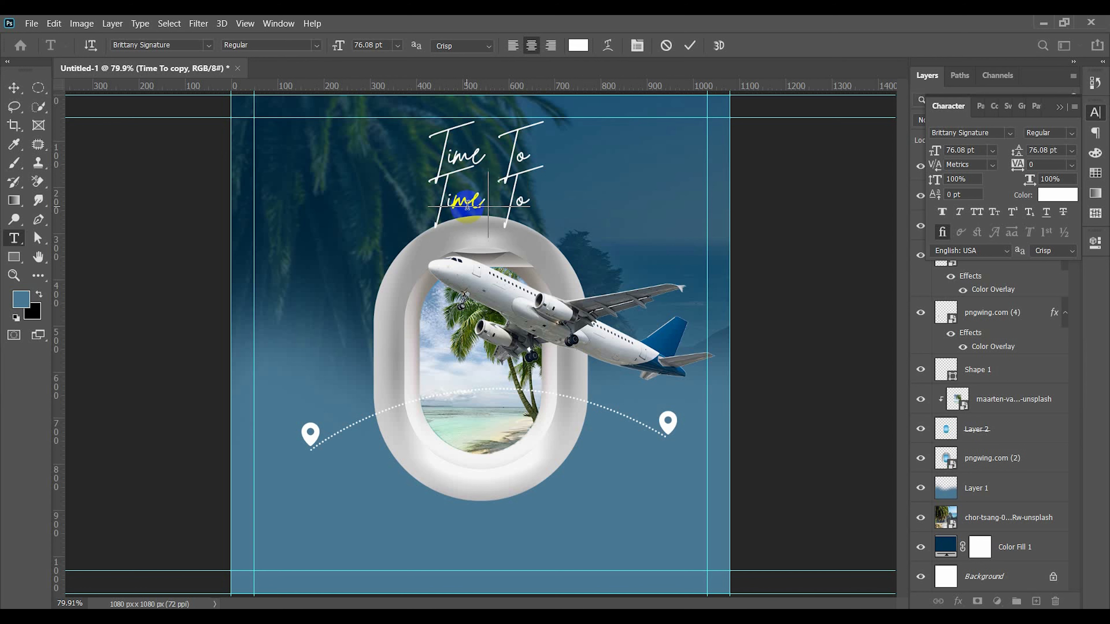
type("Travel")
Change the "Travel" text to the Lato Bold font
key("ctrl+a")
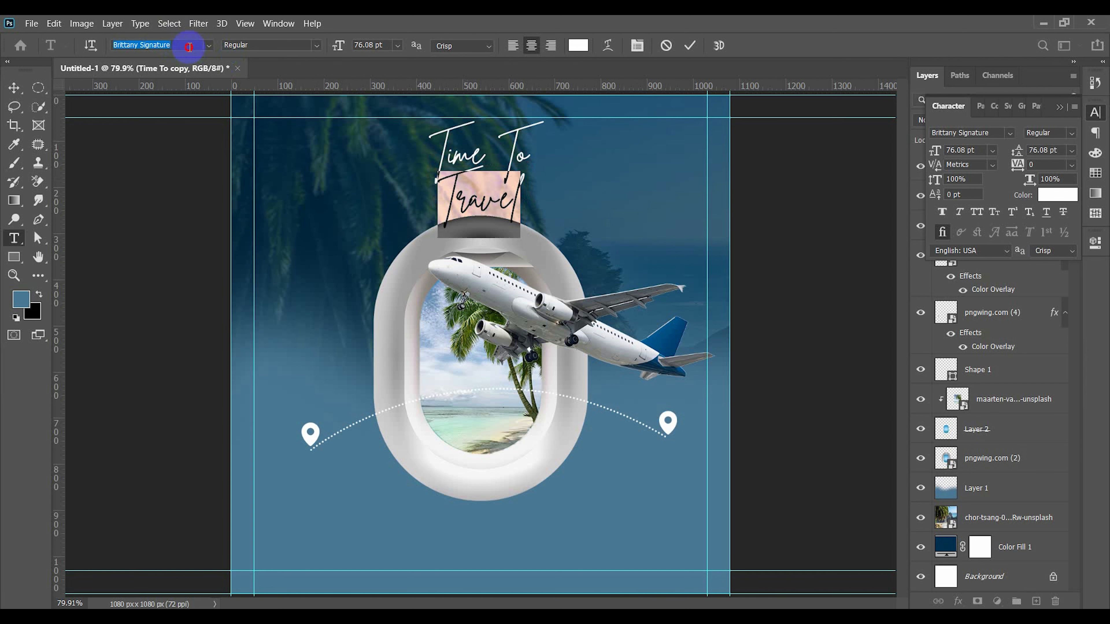
type("lato")
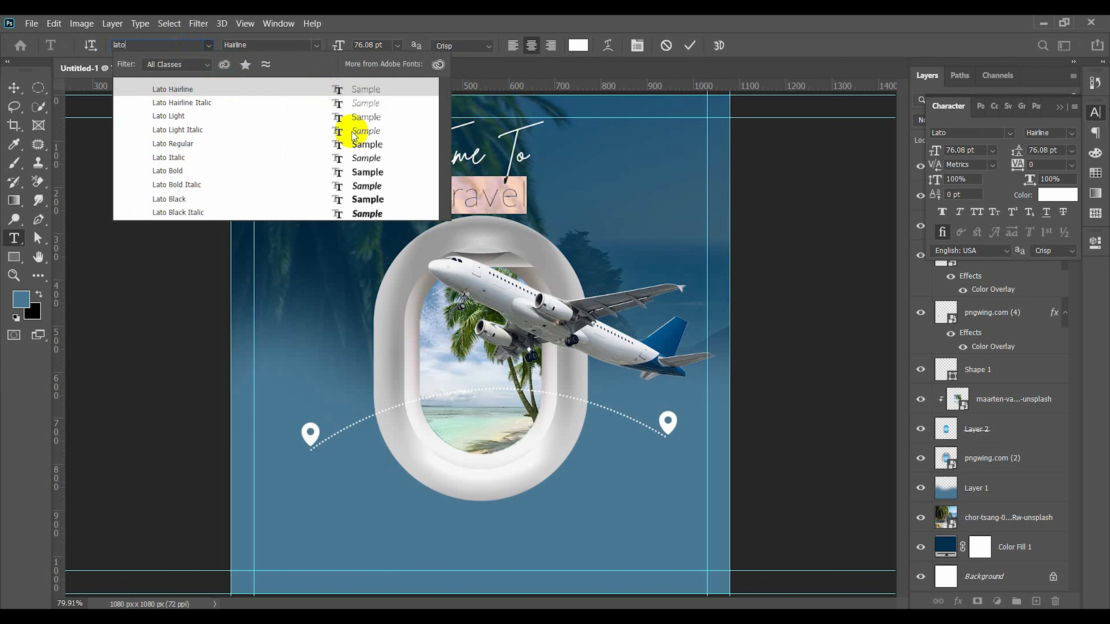
left_click(369, 172)
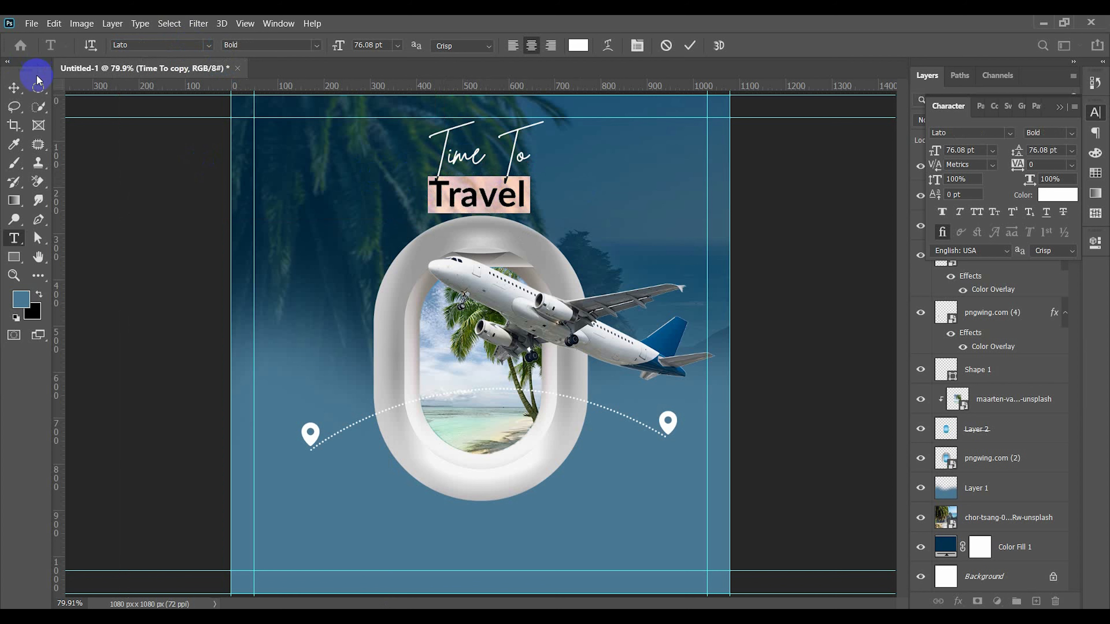
left_click(13, 88)
double_click(536, 191)
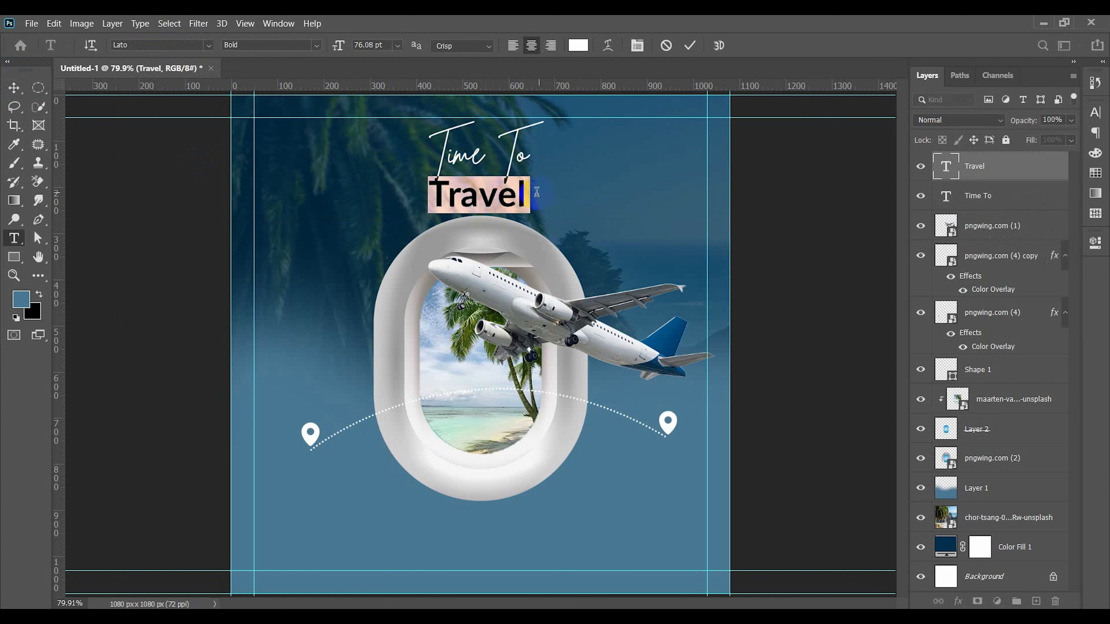
left_click(13, 88)
Enlarge the "Travel" text to about 211 pt and shift "Time To" right over its last letters
key("ctrl+t")
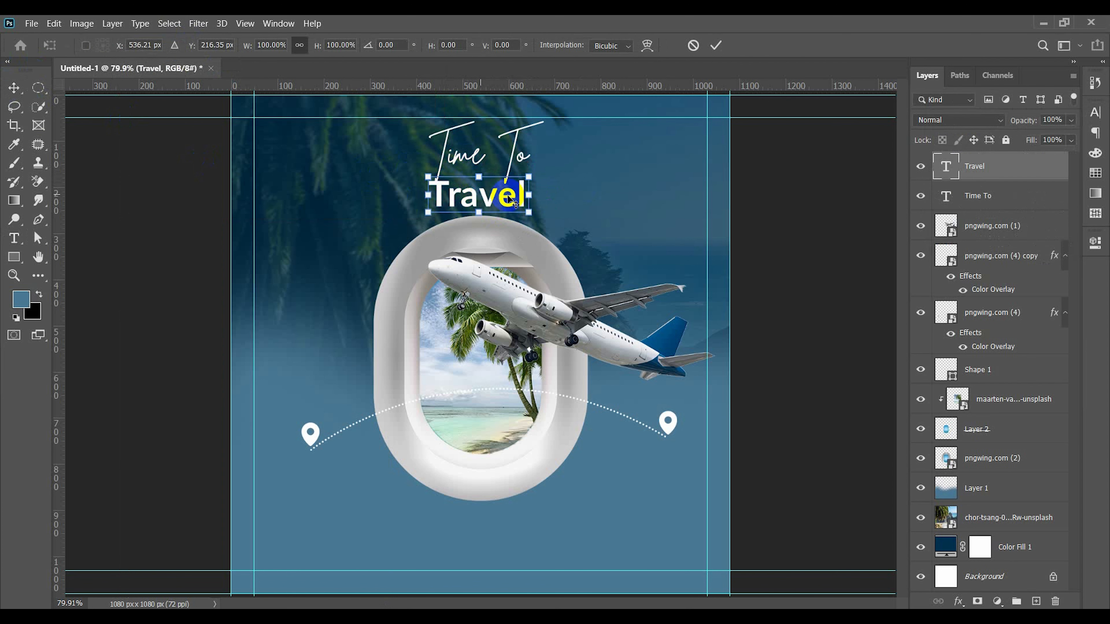
left_click_drag(578, 195, 618, 196)
key("Return")
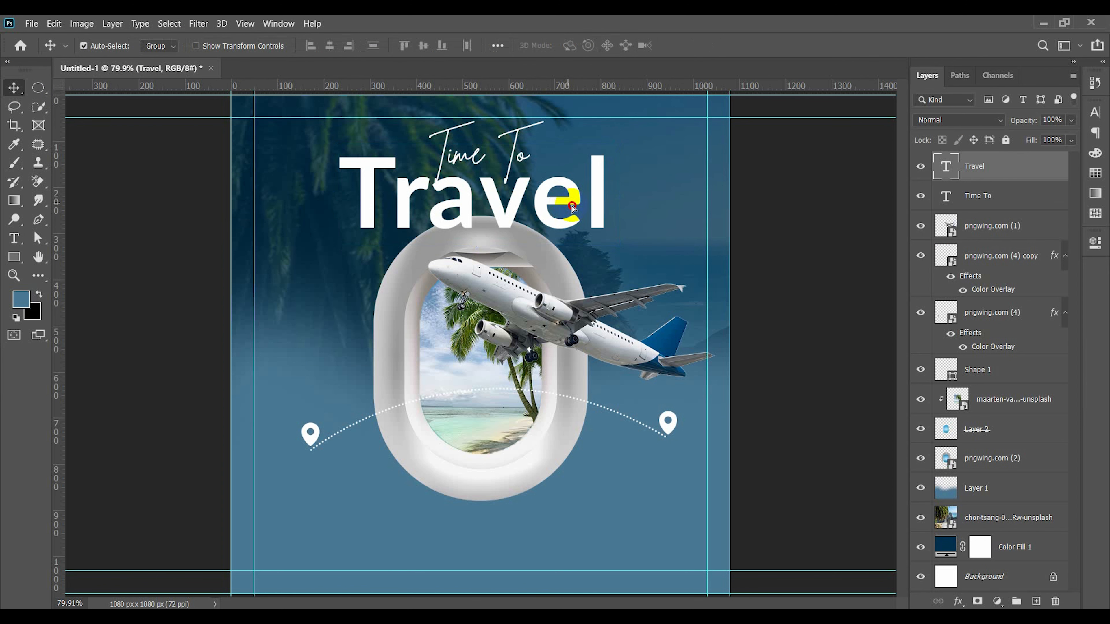
left_click_drag(531, 129, 573, 130)
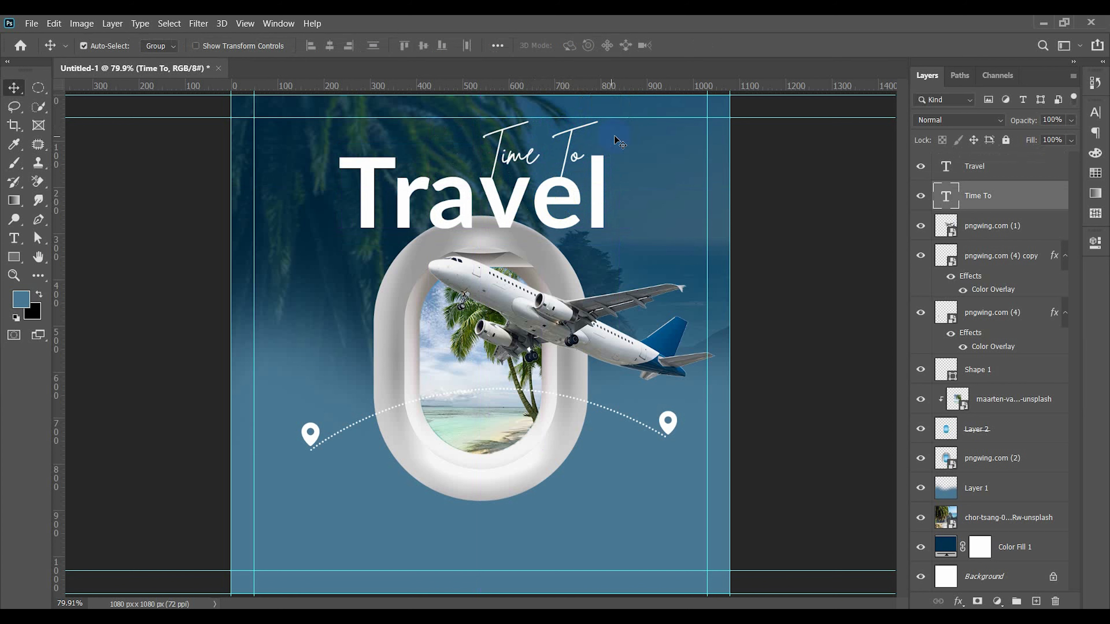
left_click(602, 174)
double_click(602, 175)
left_click(579, 45)
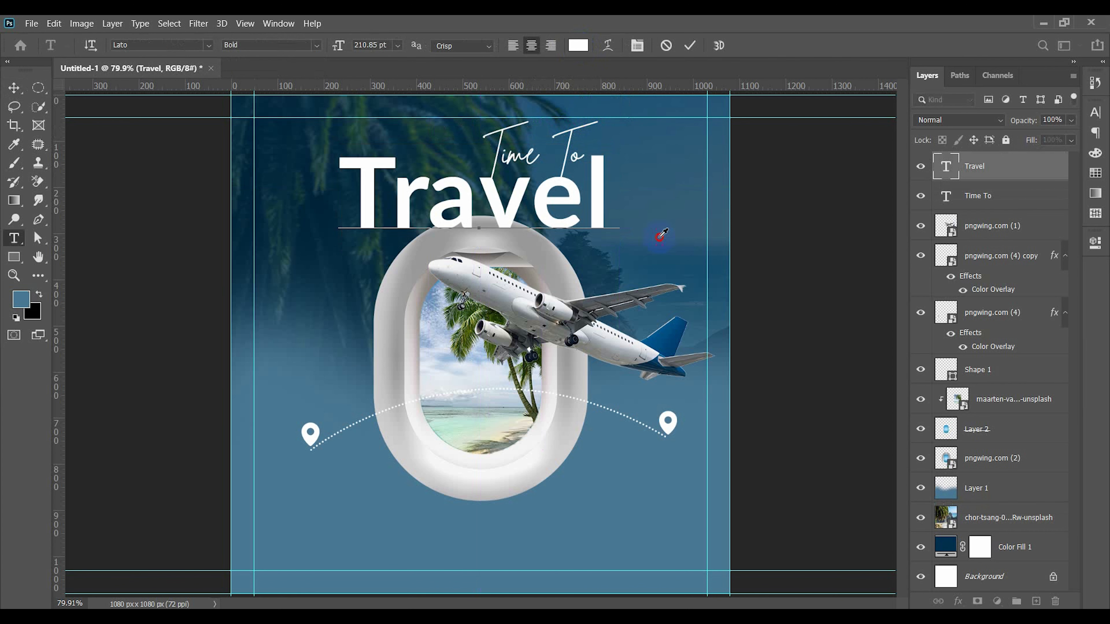
left_click(659, 236)
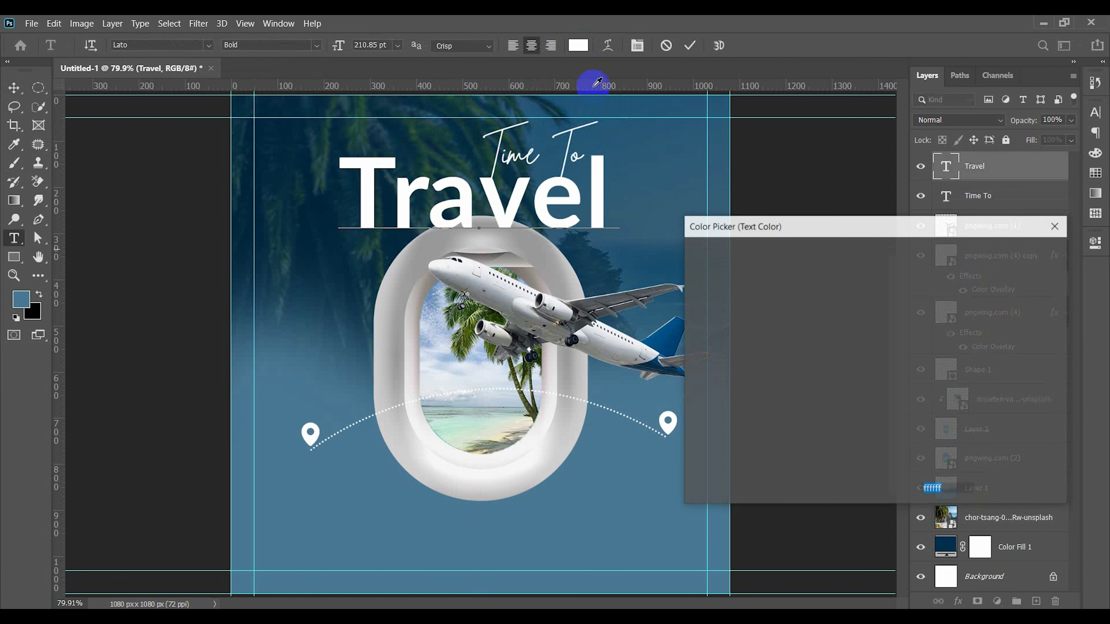
left_click(1056, 226)
left_click(666, 45)
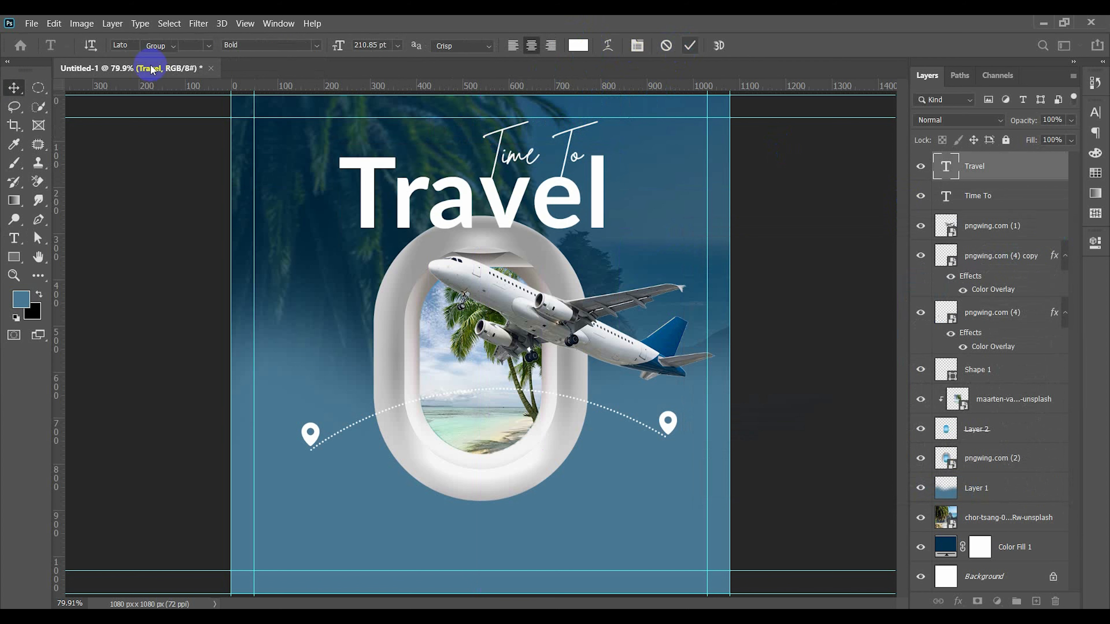
left_click(13, 88)
left_click(129, 156)
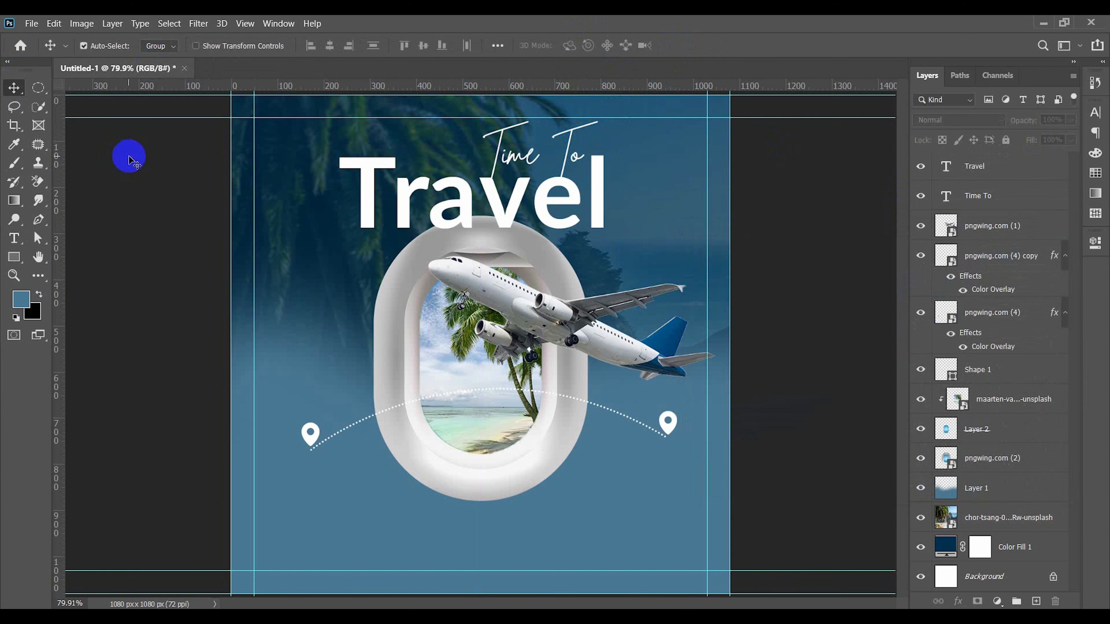
Lock the Color Fill 1, chor-tsang beach photo and Layer 1 layers
left_click(1028, 554)
left_click(1005, 140)
left_click(1044, 519)
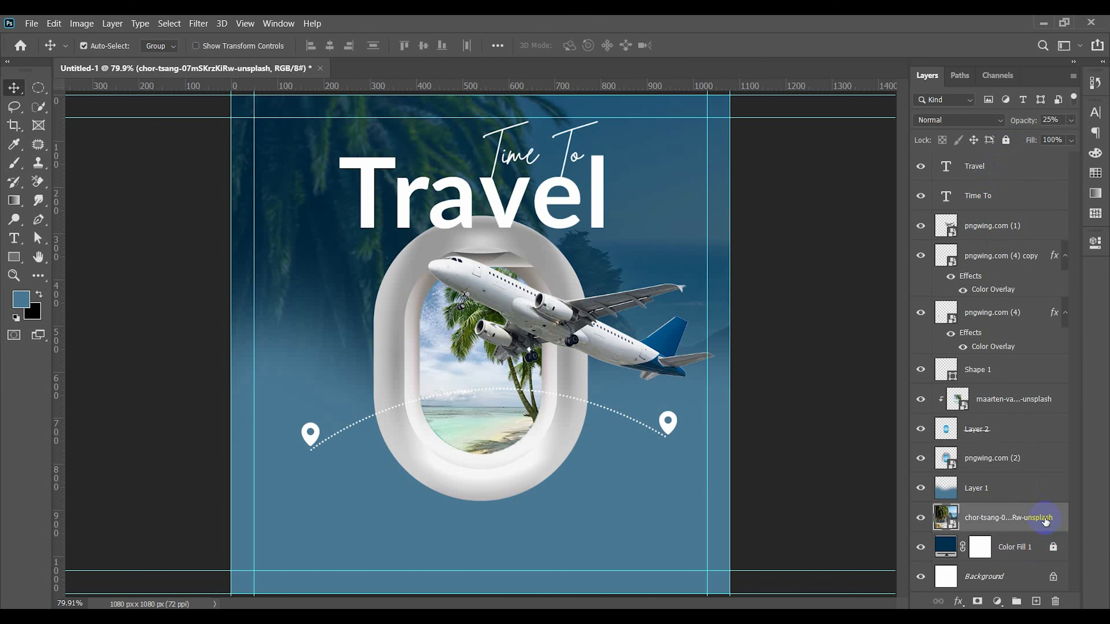
left_click(1005, 140)
left_click(405, 334)
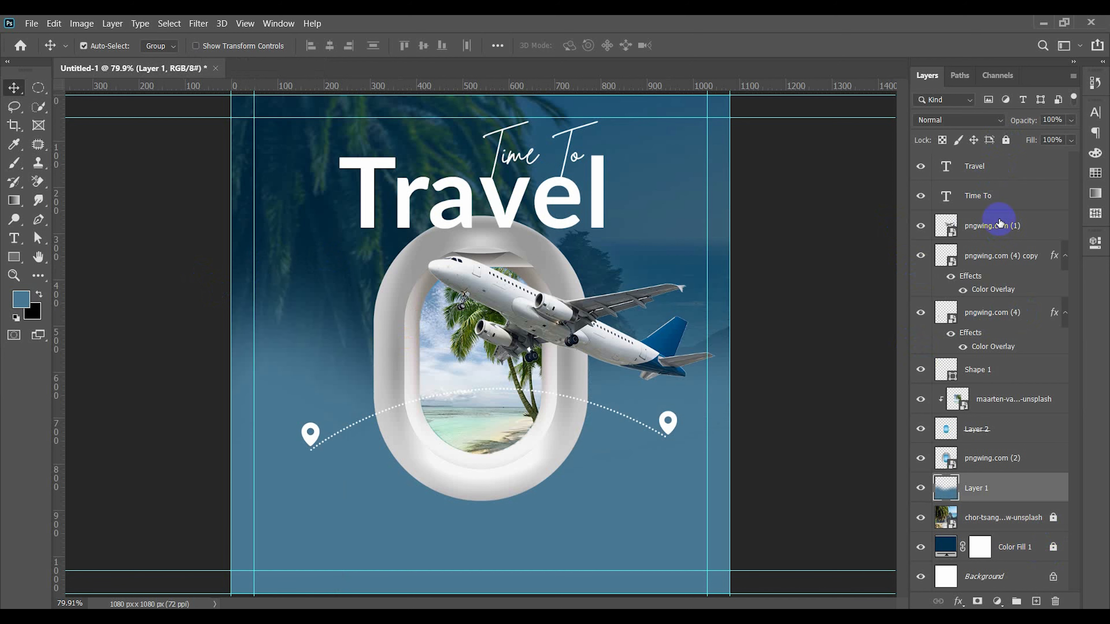
left_click(1005, 140)
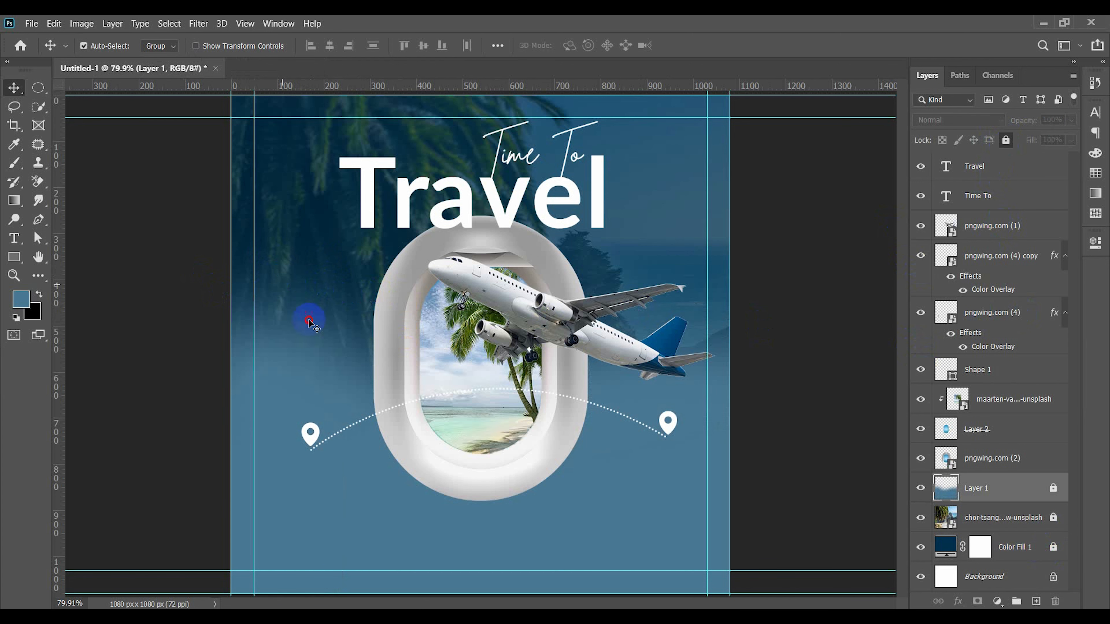
Scale the window, airplane and pin route together to 87.15% and place them lower, beneath the headline
left_click_drag(308, 321, 706, 491)
mouse_move(548, 340)
left_mouse_down()
mouse_move(550, 366)
mouse_move(558, 355)
left_mouse_up()
key("ctrl+t")
left_click_drag(719, 387, 689, 376)
mouse_move(576, 363)
left_mouse_down()
mouse_move(577, 405)
mouse_move(576, 364)
left_mouse_up()
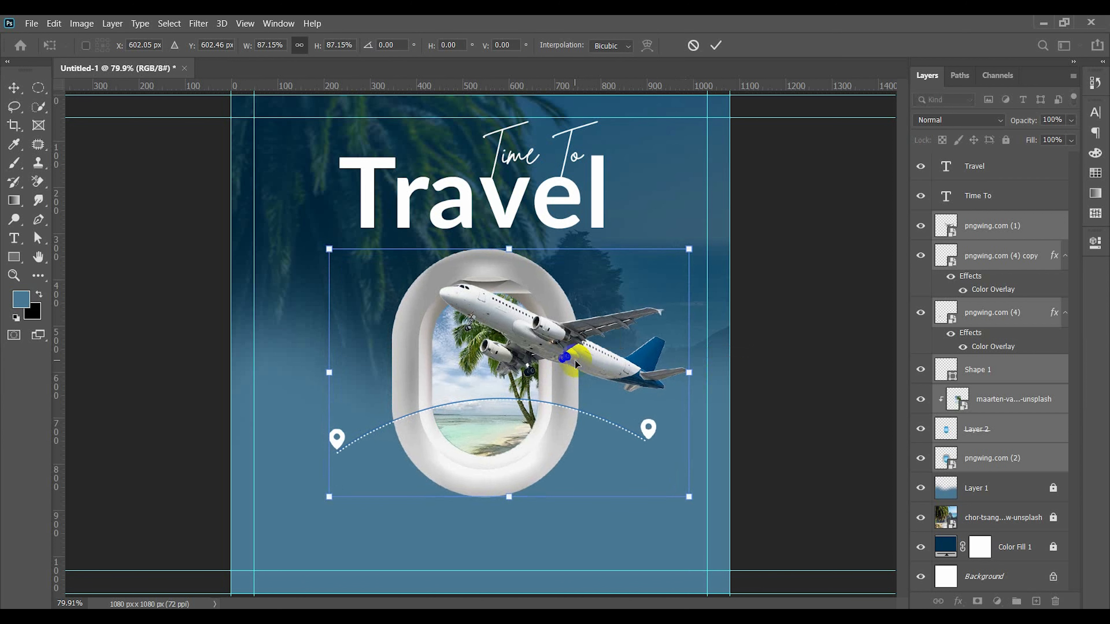
key("Return")
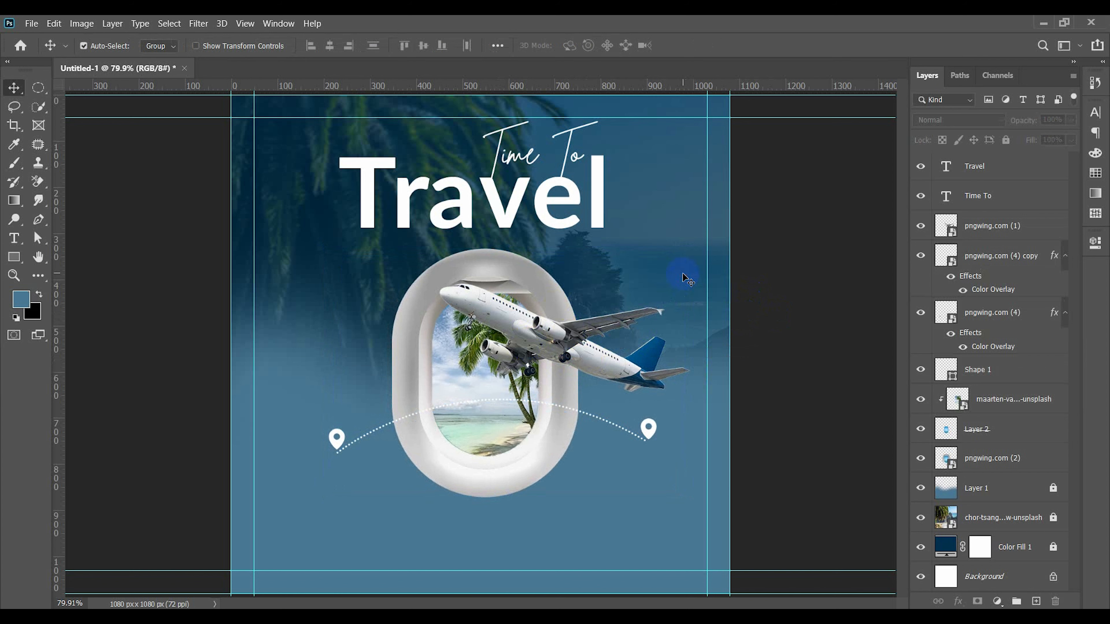
Change the "Travel" text to the Pacifico Regular font and nudge it slightly left
double_click(520, 228)
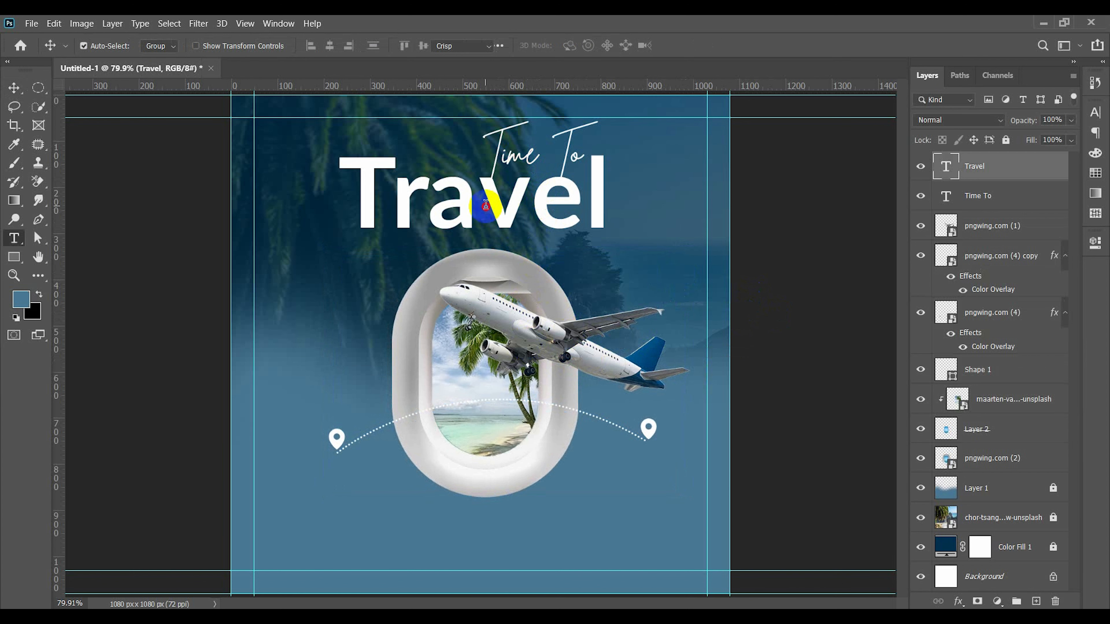
type("paci")
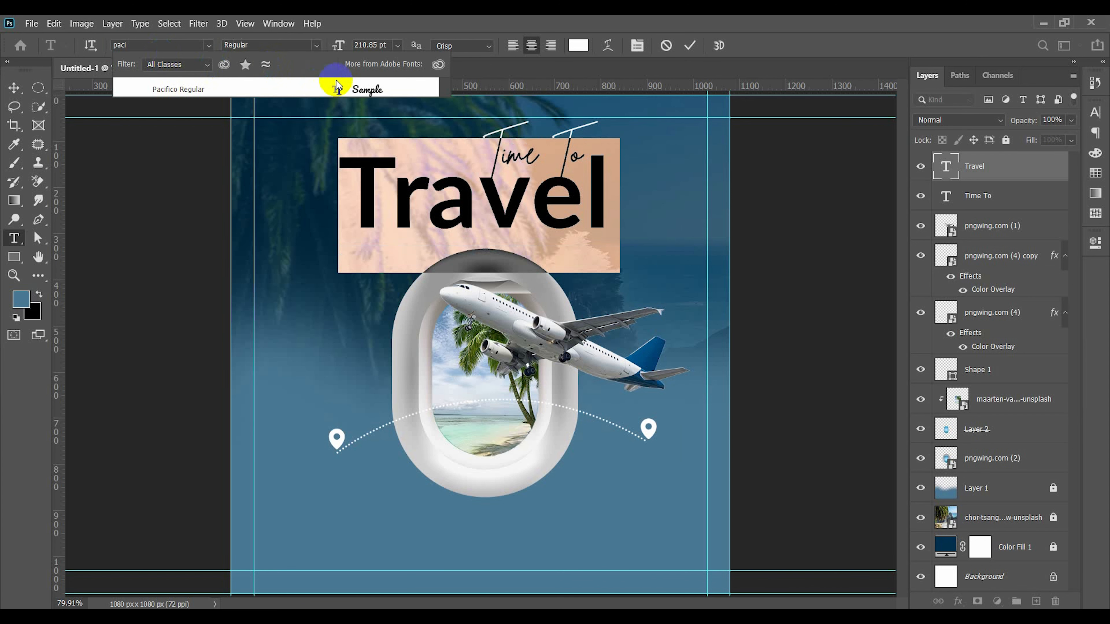
left_click(363, 87)
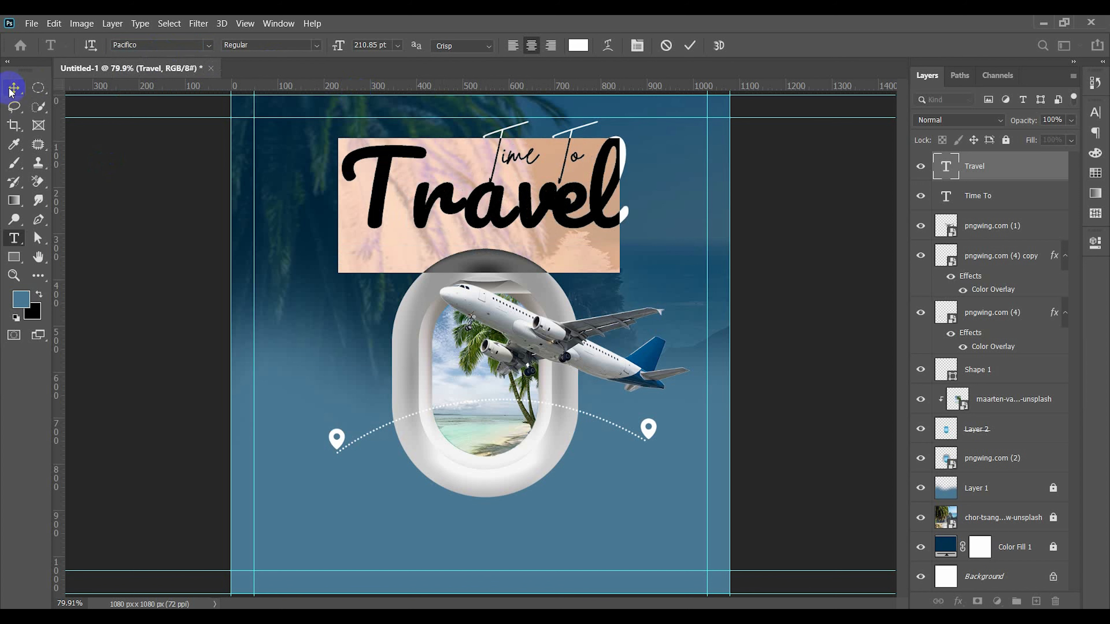
left_click(317, 45)
left_click(317, 45)
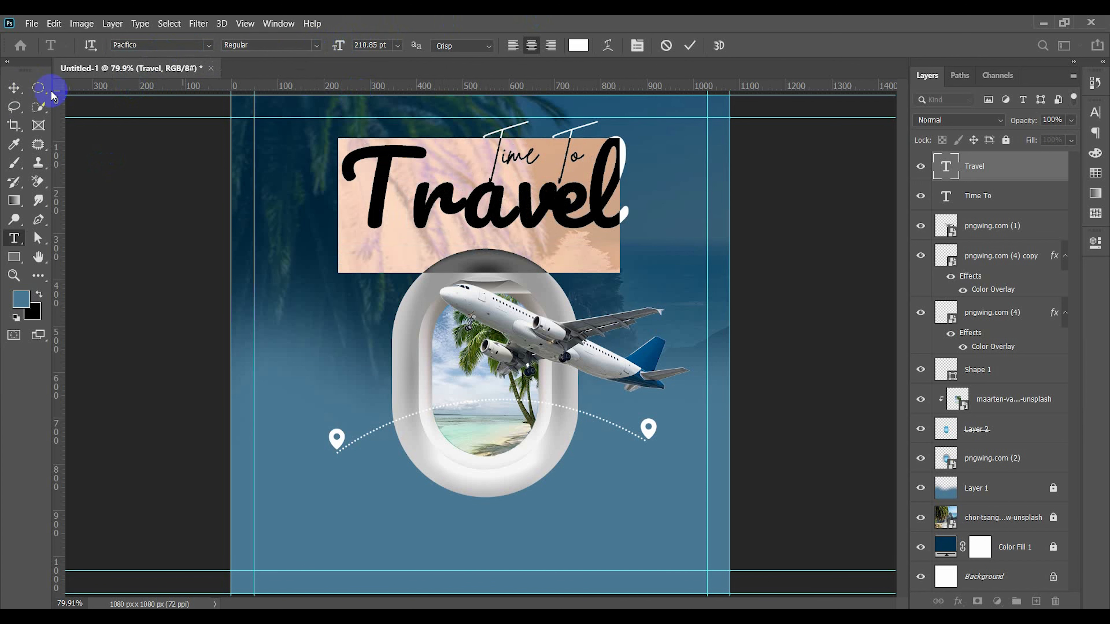
left_click(13, 88)
left_click_drag(527, 216, 516, 217)
Reduce the "Travel" text's font size to 150 pt
key("t")
double_click(527, 173)
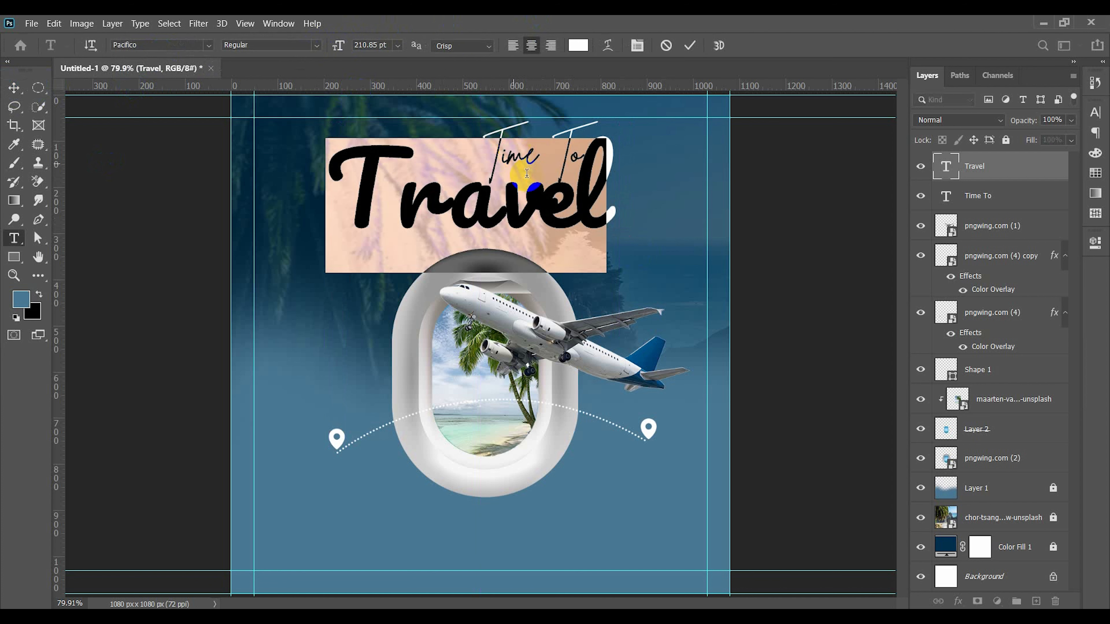
left_click(397, 45)
left_click(385, 45)
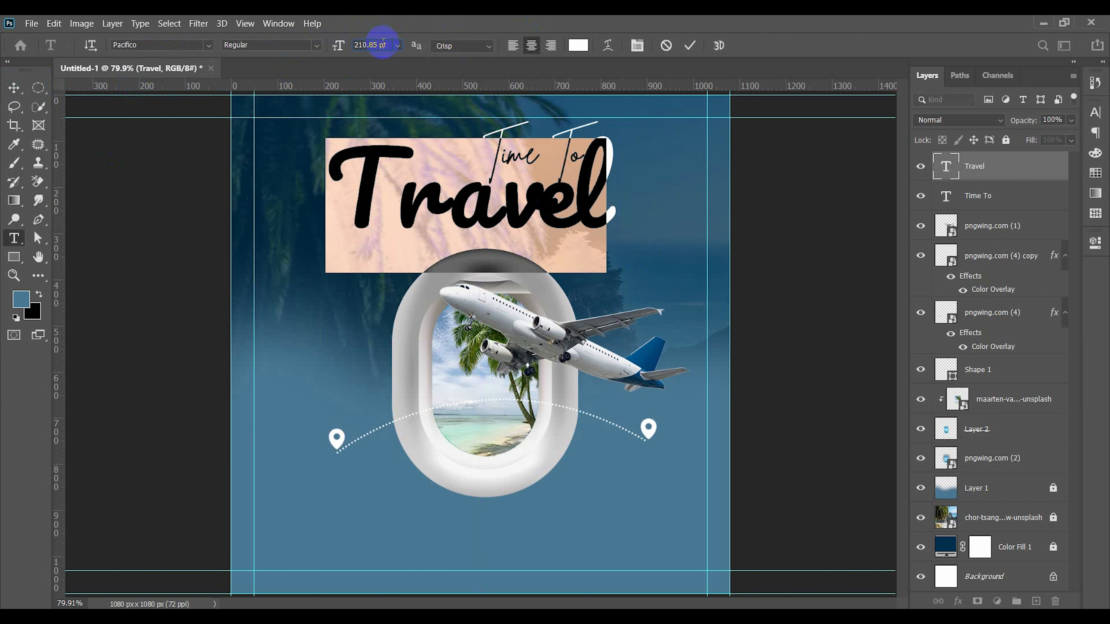
scroll(380, 43, "down", 20)
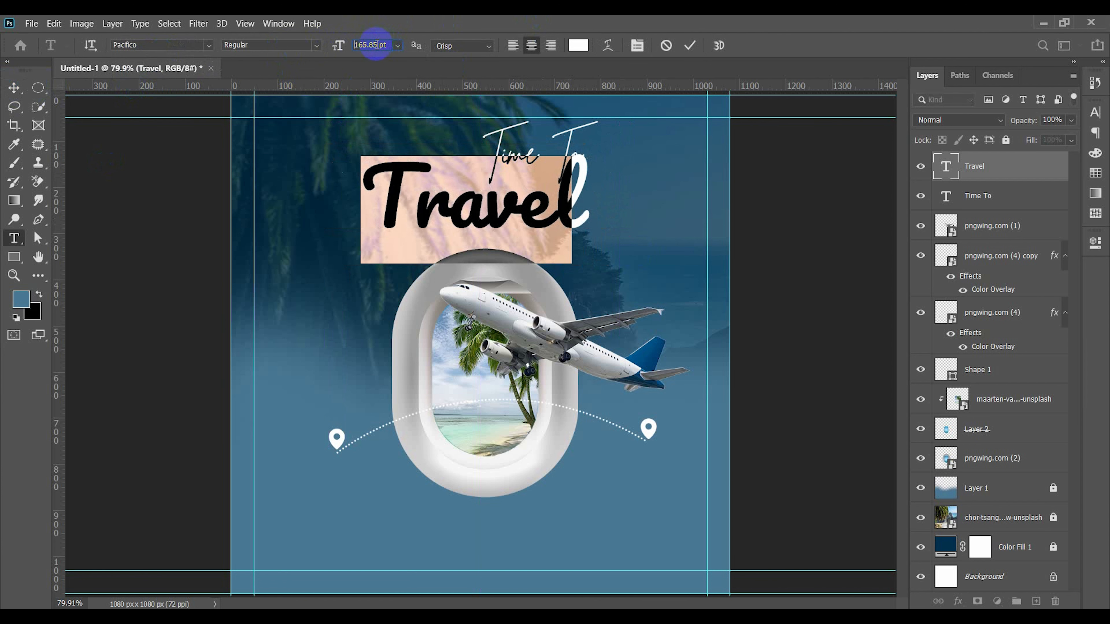
scroll(377, 45, "down", 3)
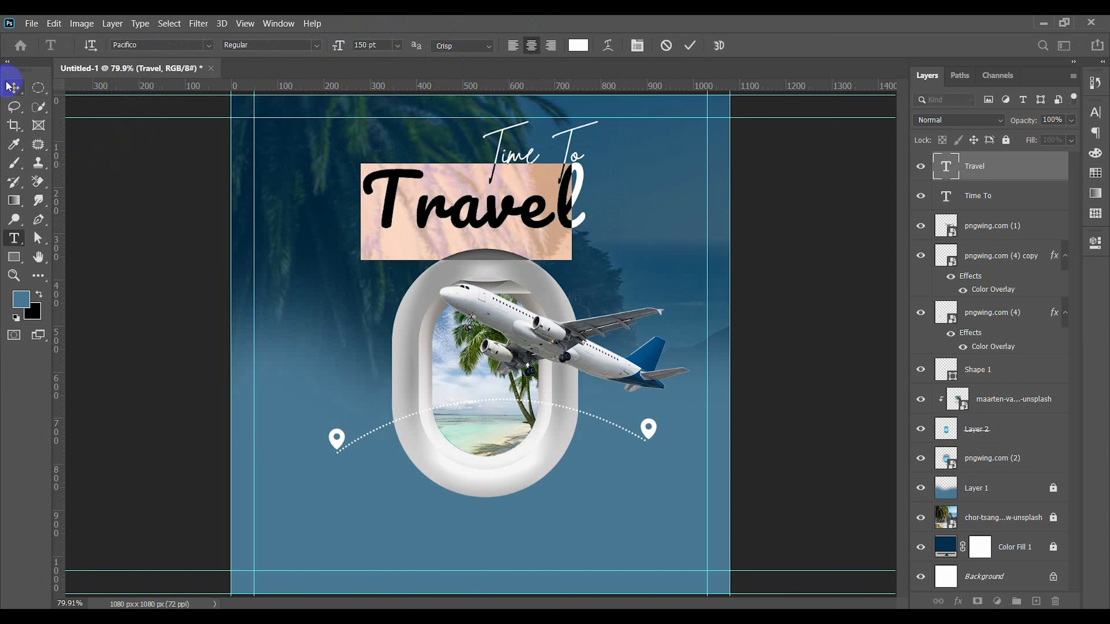
left_click(13, 87)
Set the "Time To" text's font size to 60 pt
left_click(471, 156)
double_click(484, 159)
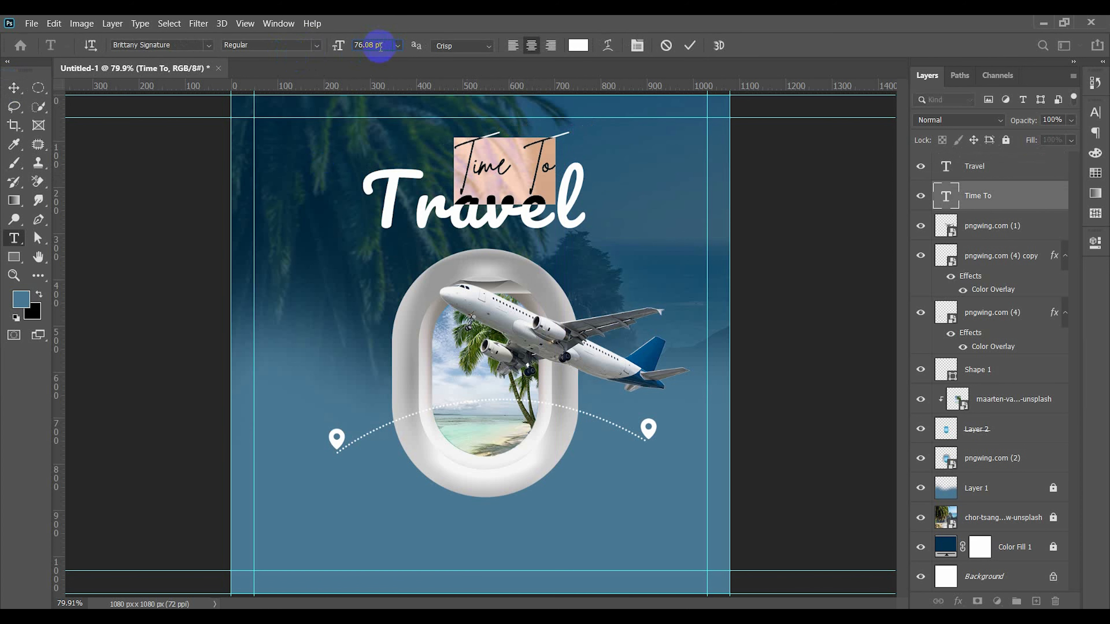
type("60")
key("Return")
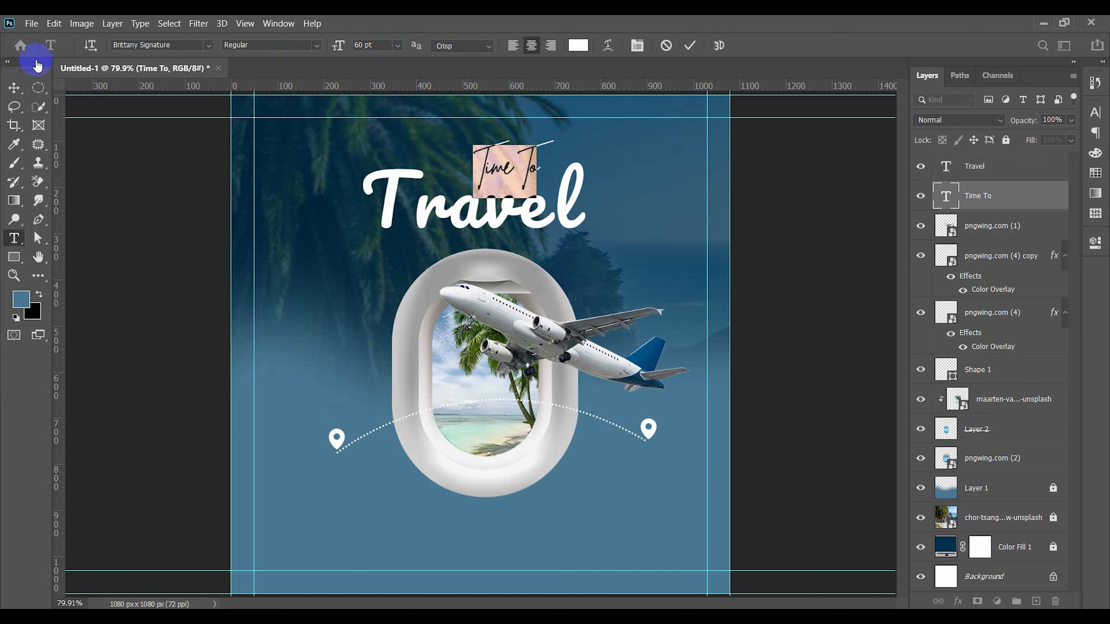
left_click(8, 92)
Move "Time To" and "Travel" up toward the upper guide, with "Time To" sitting just over "Travel"
left_click_drag(494, 166, 531, 139)
left_click(589, 139)
left_click_drag(517, 222, 531, 179)
Align the "Travel" text's horizontal centre to the canvas
left_click(497, 45)
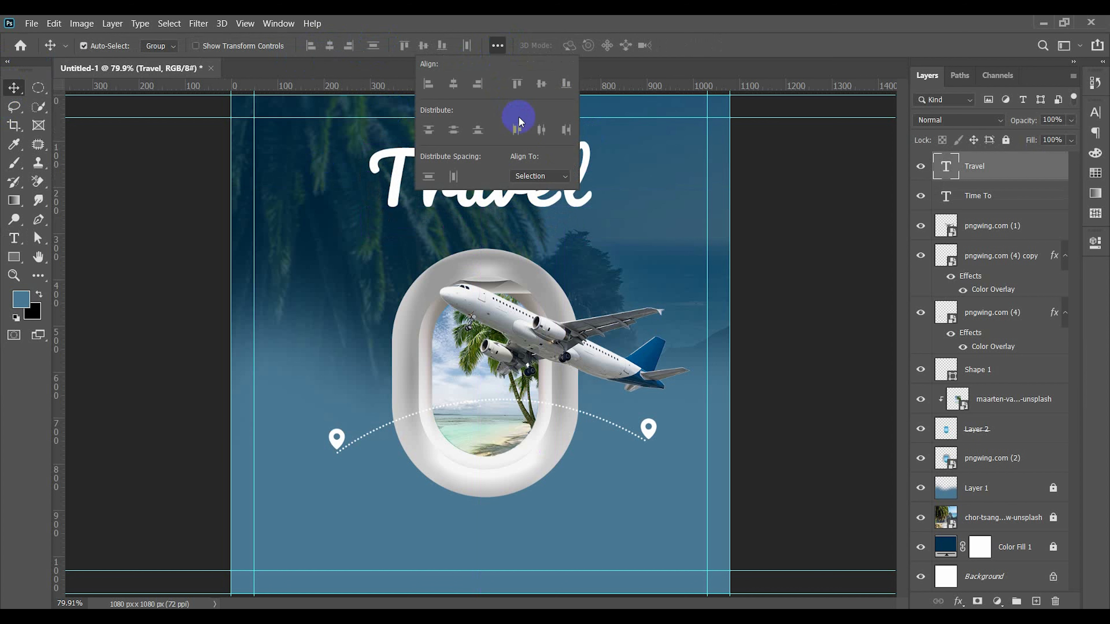
left_click(540, 176)
left_click(460, 85)
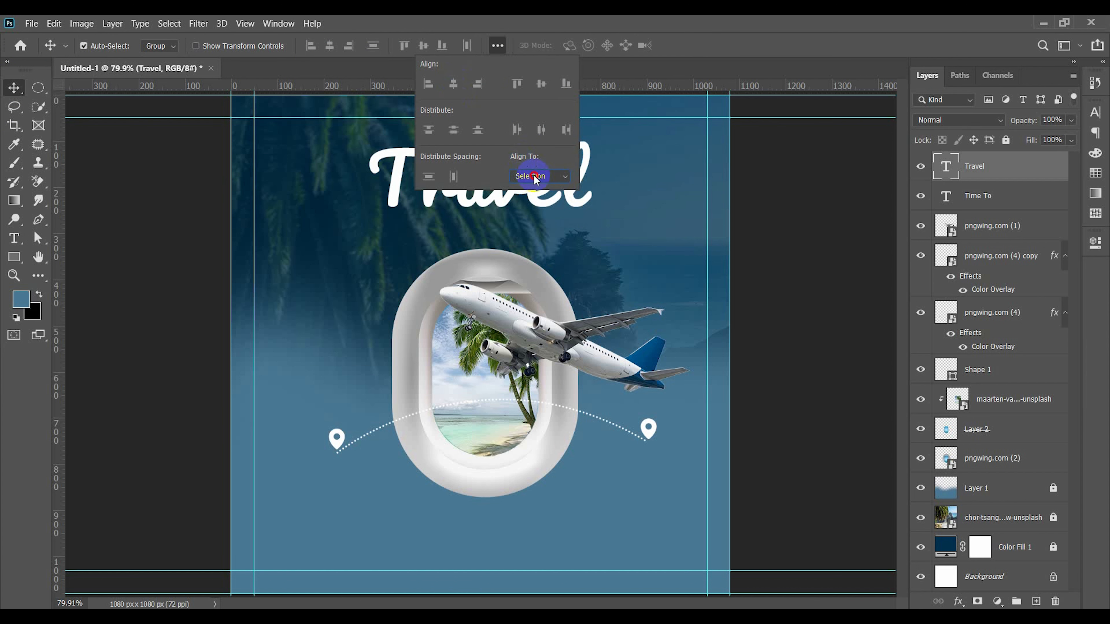
left_click(529, 199)
left_click(453, 84)
left_click(629, 180)
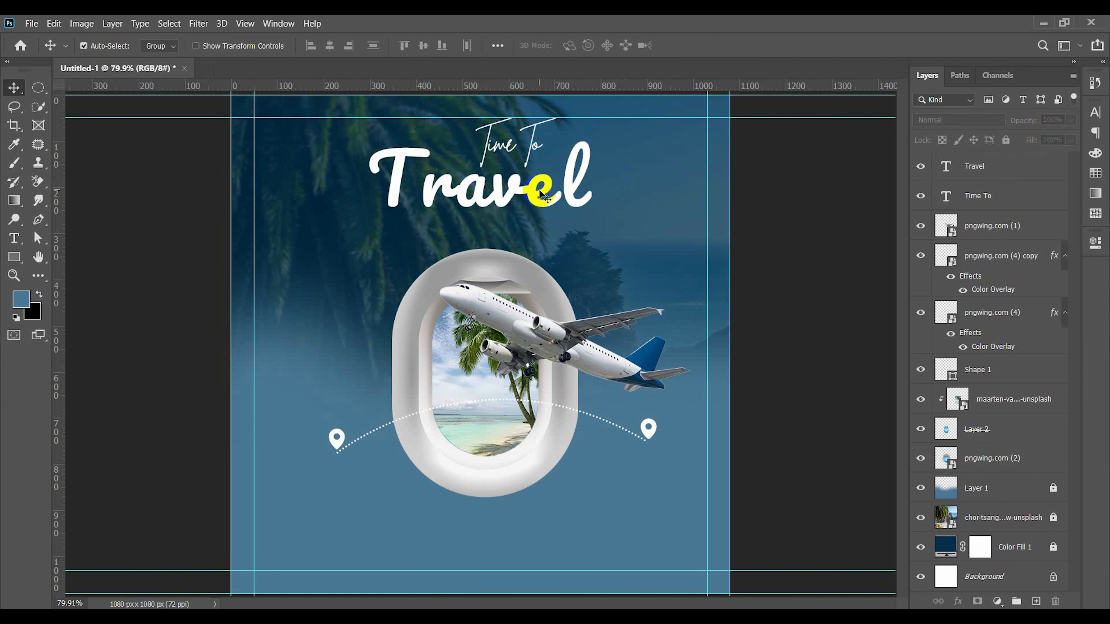
Shift the "Time To" text slightly right, above the last letters of "Travel"
left_click(424, 45)
key("ctrl+z")
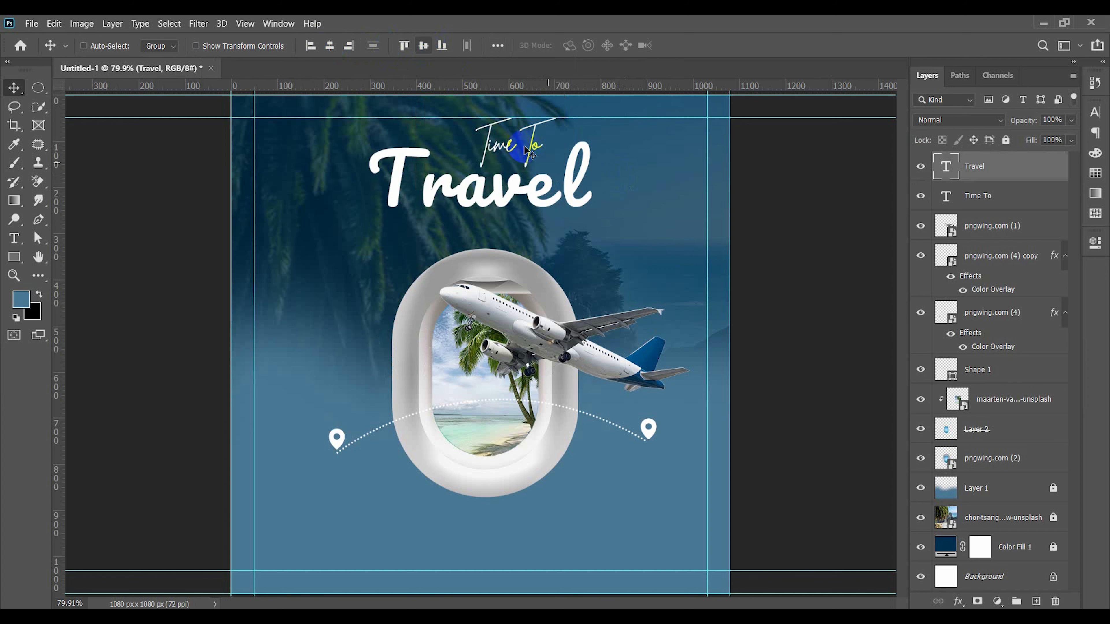
left_click(544, 148)
left_click_drag(544, 148, 555, 127)
key("ctrl+z")
left_click(618, 114)
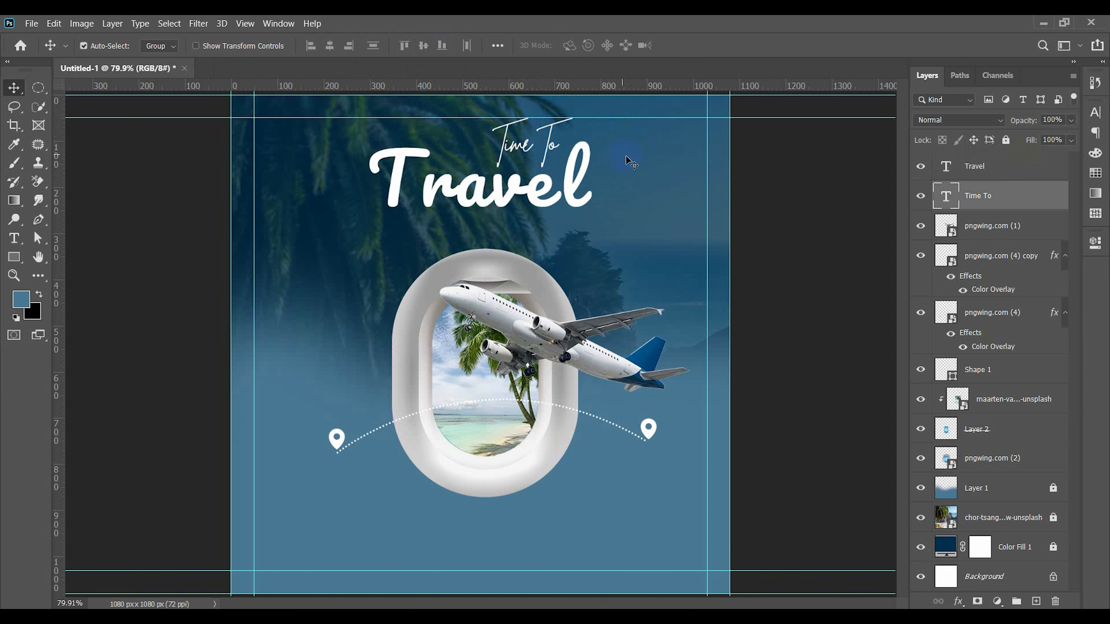
Draw a rectangle shape about 432 × 58 px between the "Travel" text and the airplane window
left_click(628, 166)
left_click(15, 257)
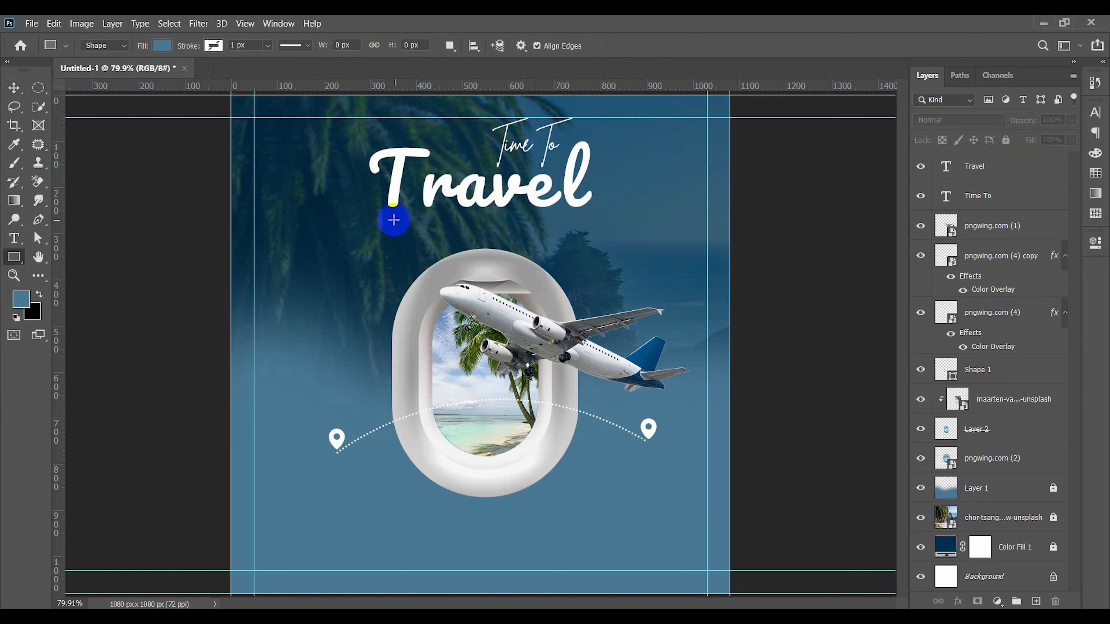
left_click_drag(394, 219, 592, 245)
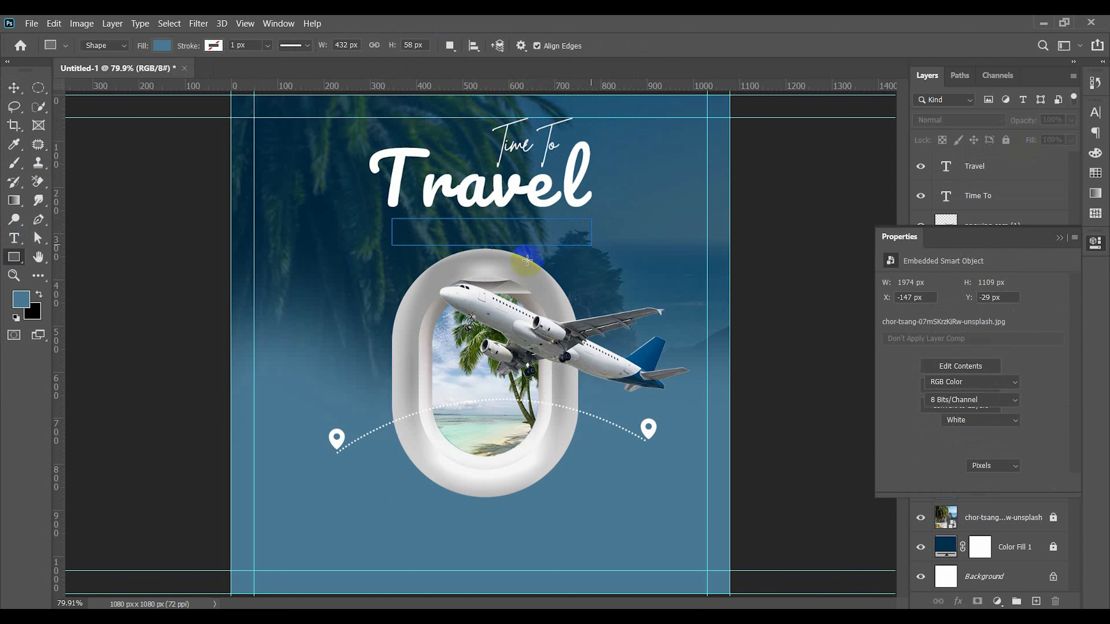
Set the foreground colour to white (ffffff) and fill the new rectangle with white
left_click(21, 300)
left_click_drag(706, 268, 687, 252)
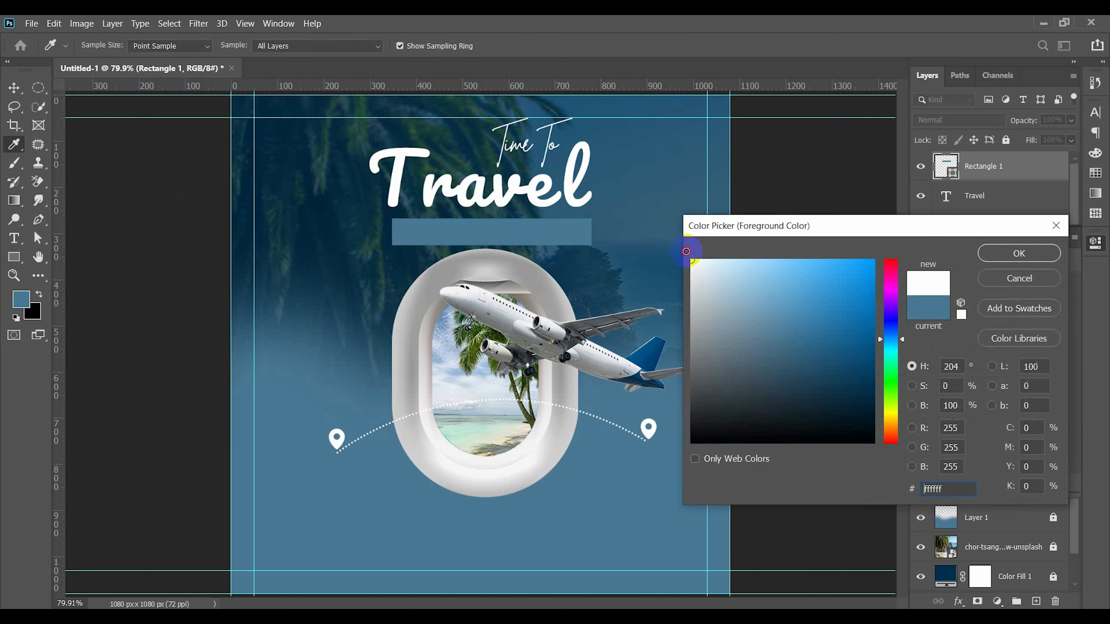
left_click(991, 256)
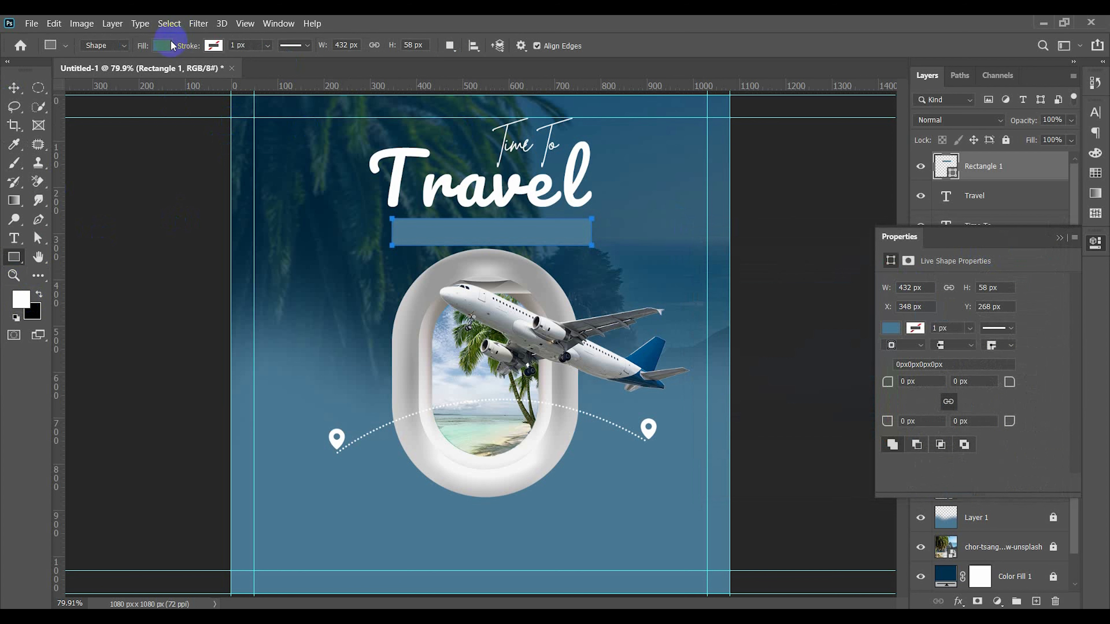
left_click(163, 45)
left_click(69, 121)
Round the white rectangle's corners with a 50 px radius to make a pill shape
left_click(15, 88)
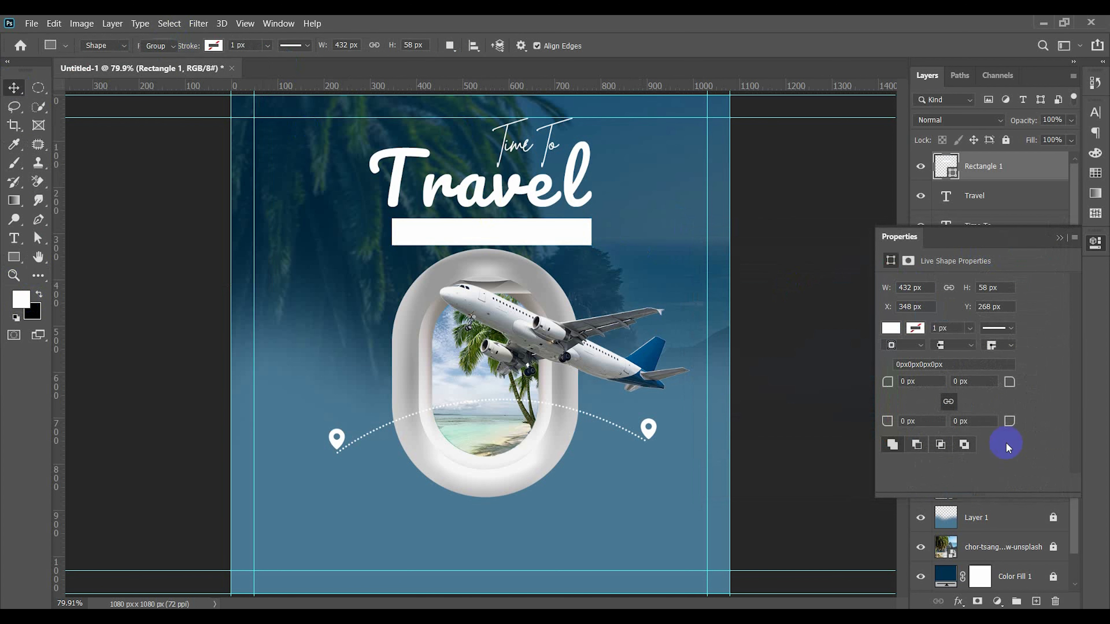
left_click_drag(924, 387, 850, 373)
type("50")
key("Return")
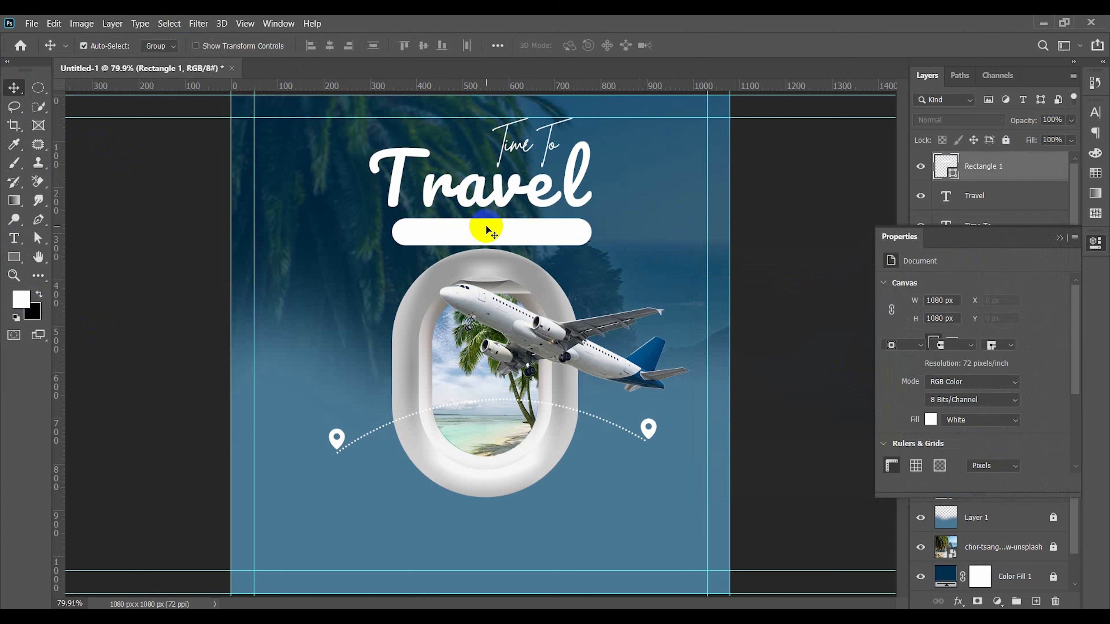
left_click(144, 161)
Add the text "9Am to 9 PM" beside the airplane window and scale it up to about 48 pt
left_click(15, 238)
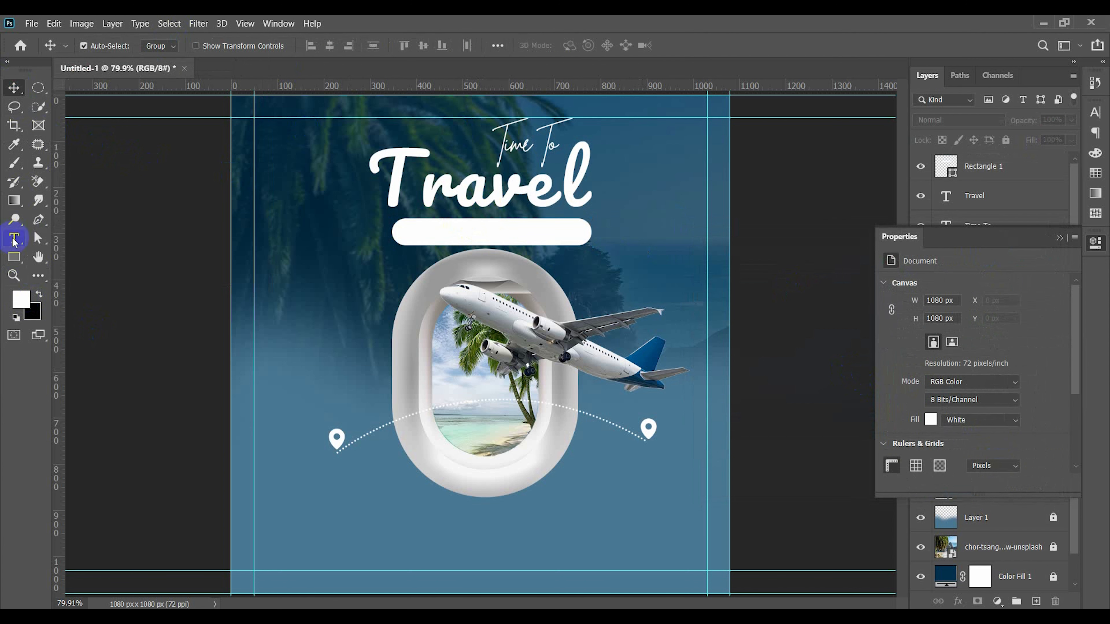
left_click(352, 280)
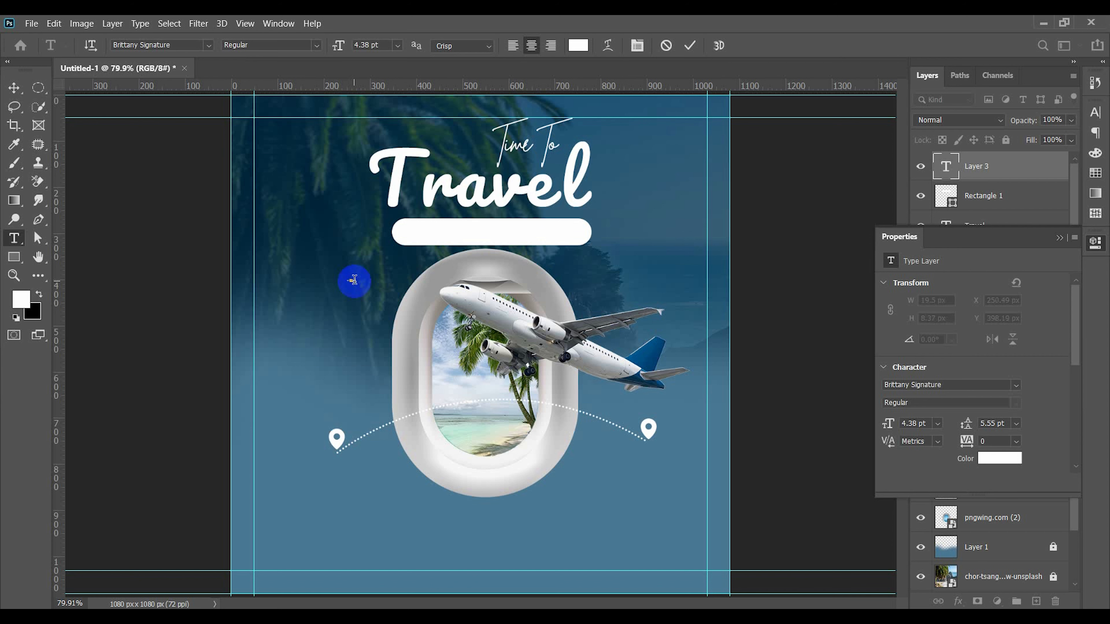
left_click(14, 88)
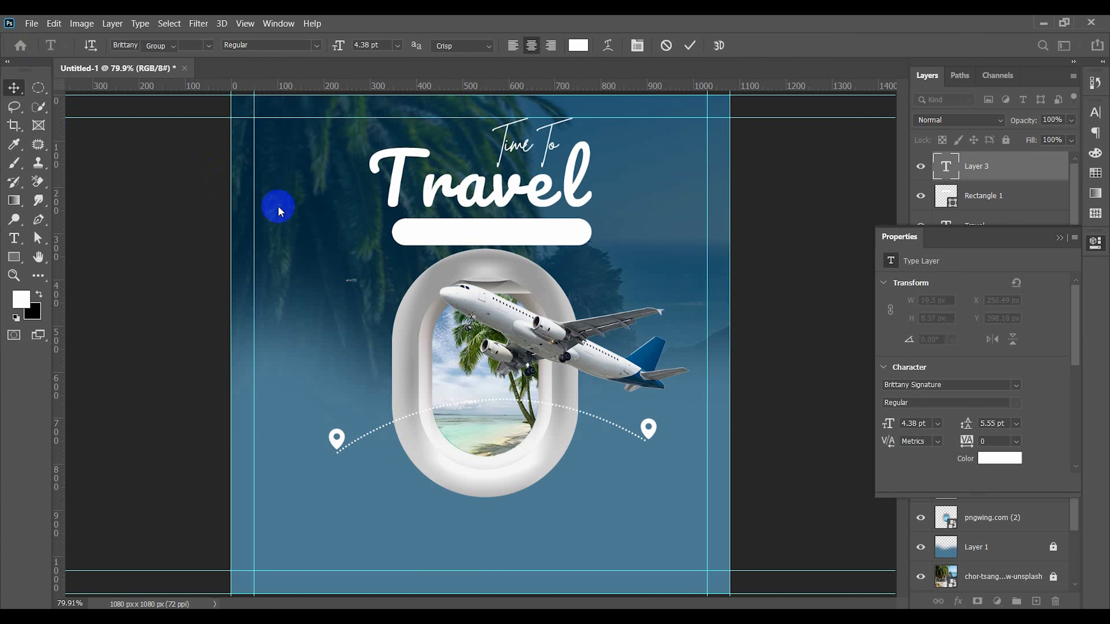
key("ctrl+t")
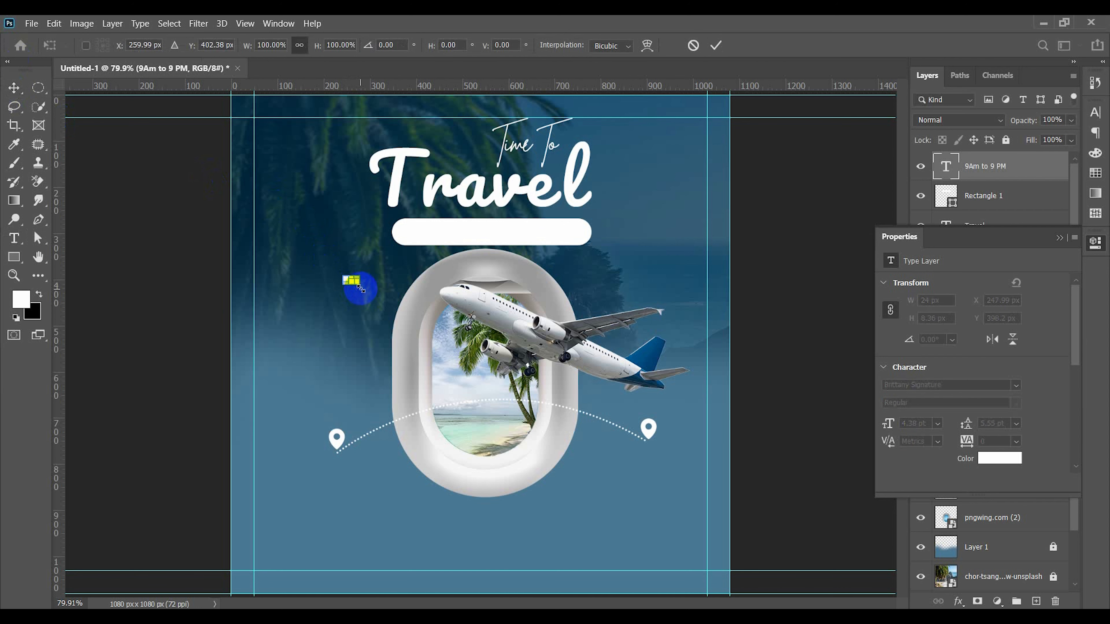
mouse_move(363, 286)
left_mouse_down()
mouse_move(406, 321)
mouse_move(381, 287)
left_mouse_up()
double_click(382, 287)
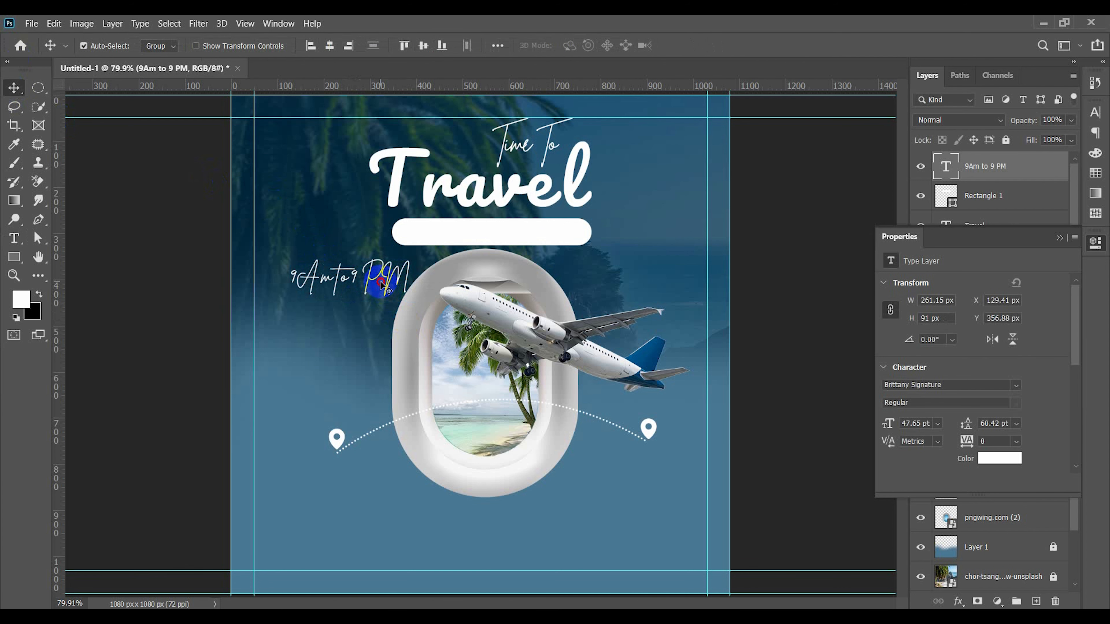
Change the "9Am to 9 PM" text's font to Lato Bold
double_click(375, 283)
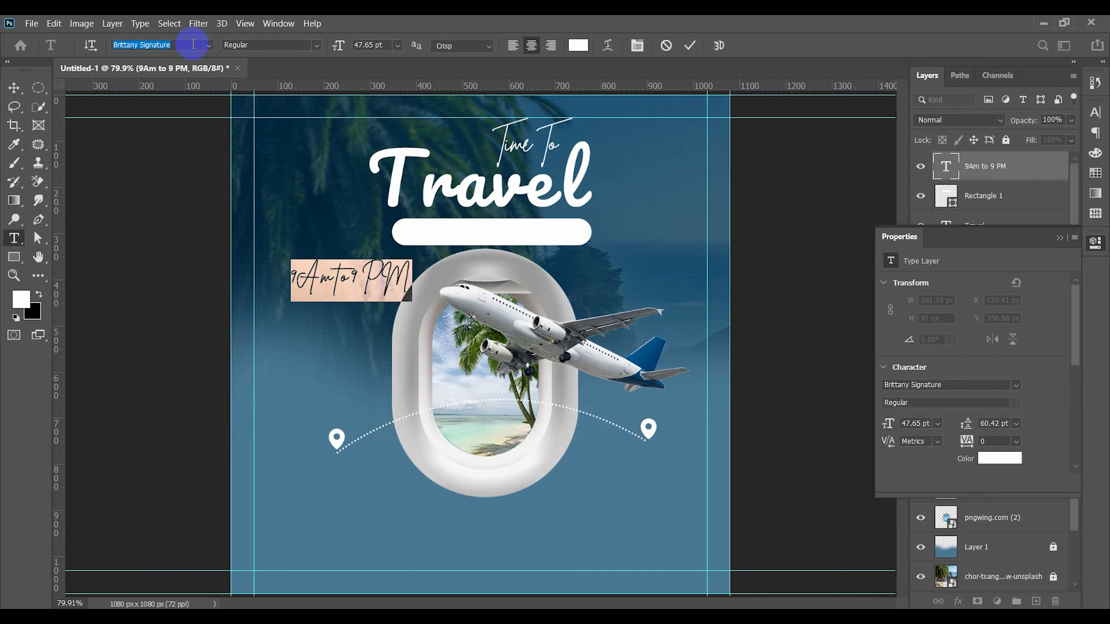
type("lato")
left_click(371, 171)
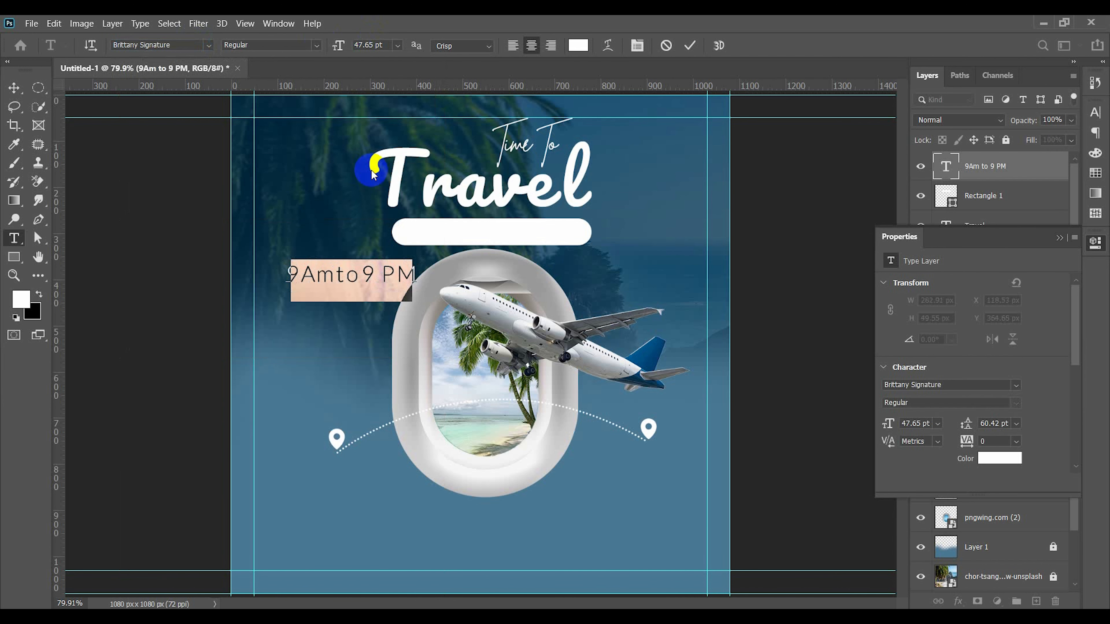
left_click(336, 275)
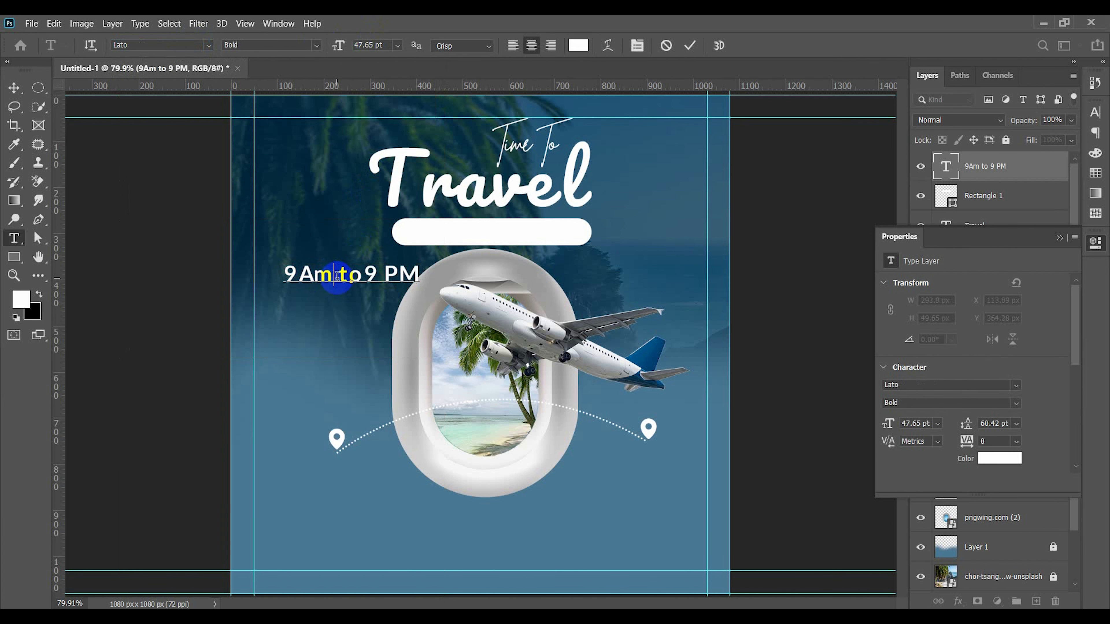
Colour the "9Am to 9 PM" text with the dark blue of the airplane's tail and move it onto the white pill
triple_click(331, 277)
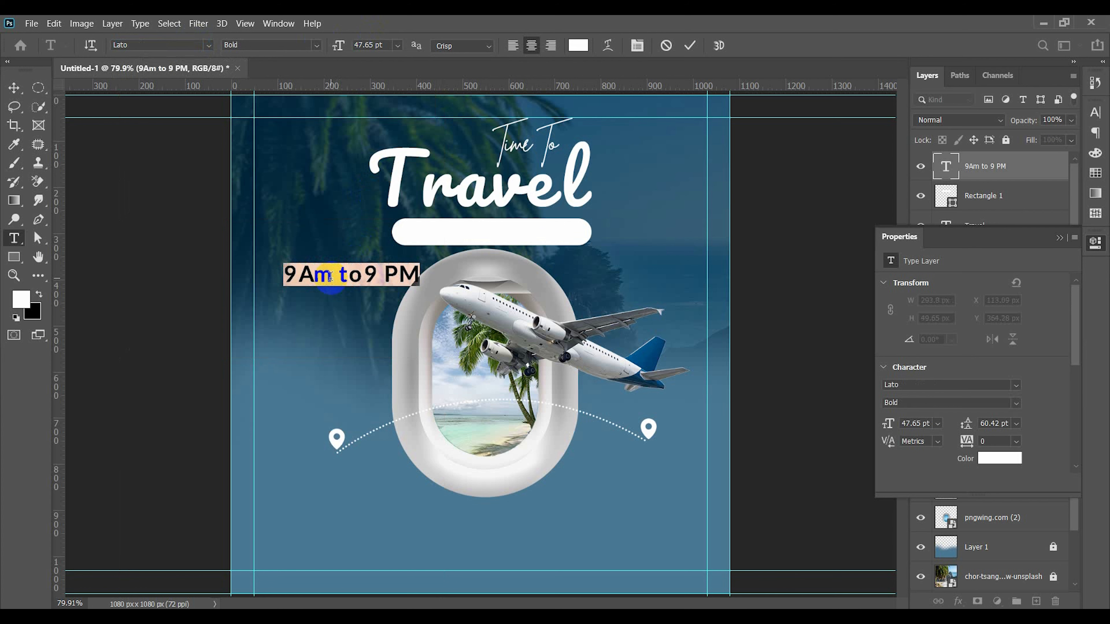
left_click(580, 46)
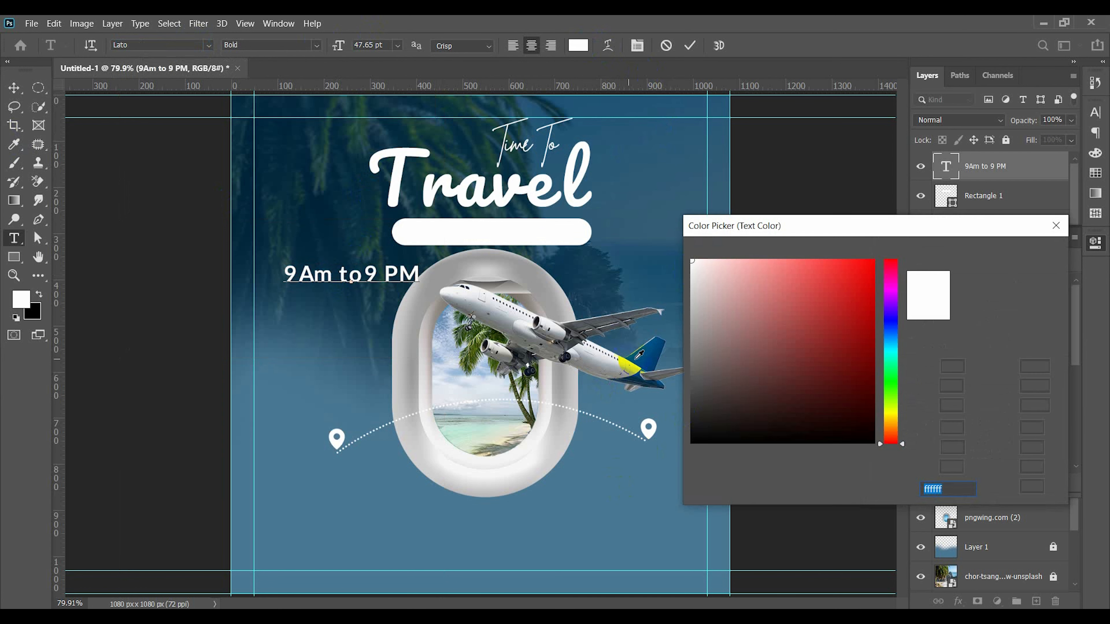
left_click(648, 362)
left_click(1017, 253)
left_click(14, 88)
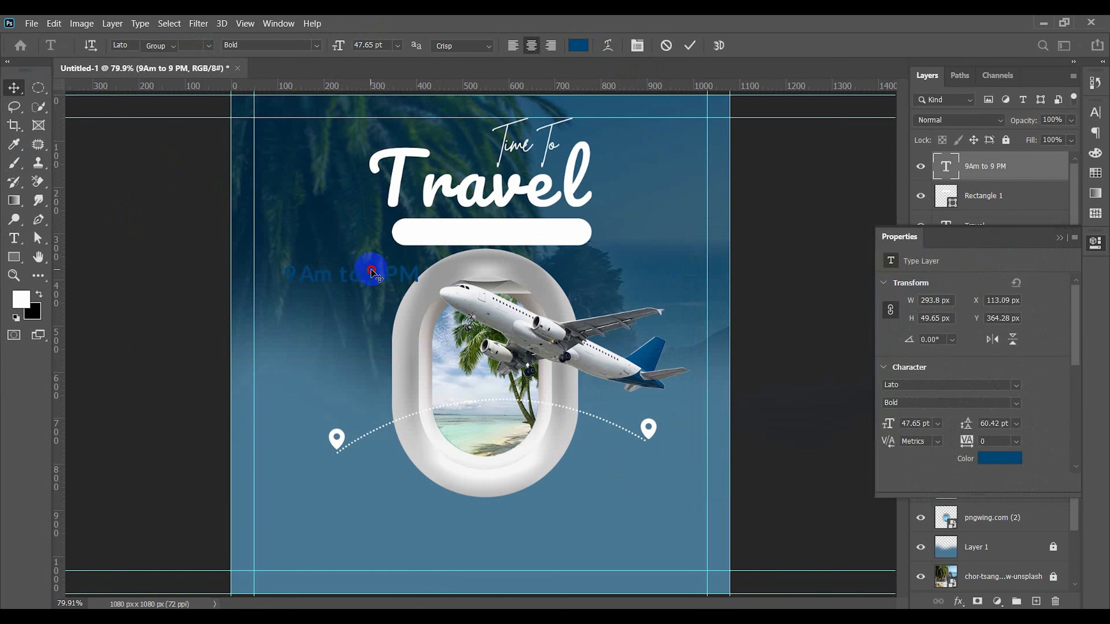
left_click_drag(371, 271, 511, 230)
Set the "9Am to 9 PM" text in all caps and change its font style to Black
double_click(512, 230)
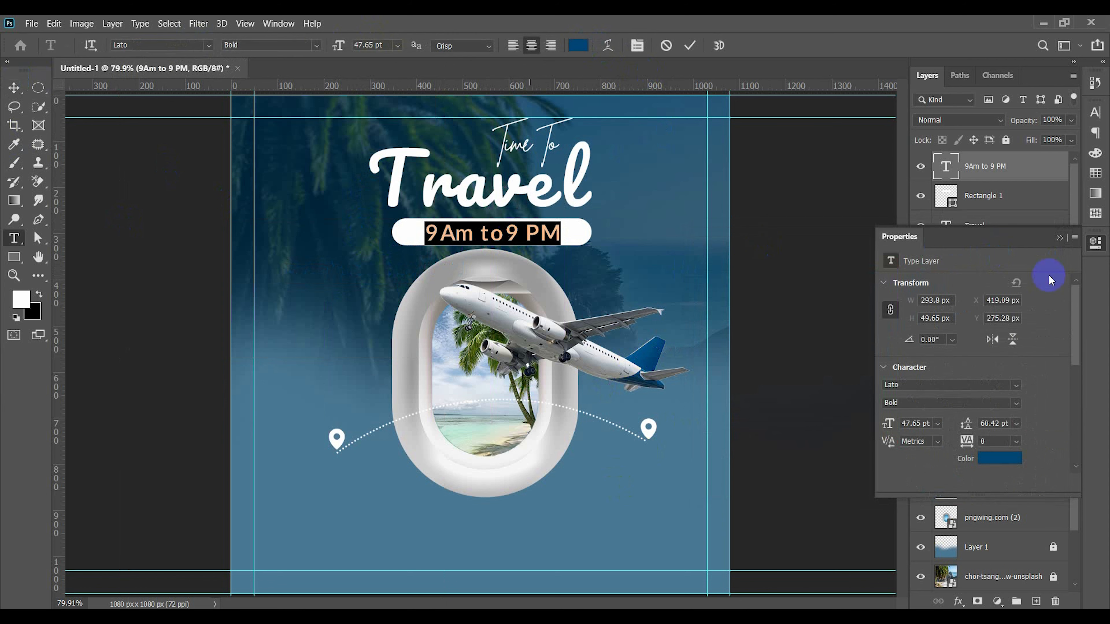
left_click(1060, 238)
left_click(1092, 118)
left_click(977, 214)
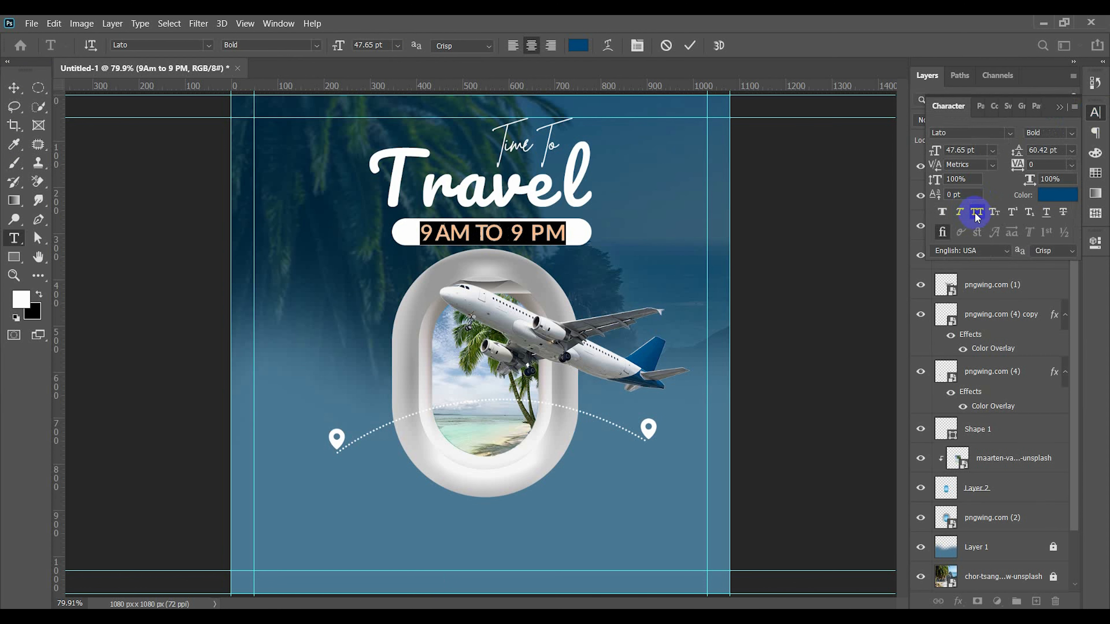
left_click(317, 46)
left_click(276, 151)
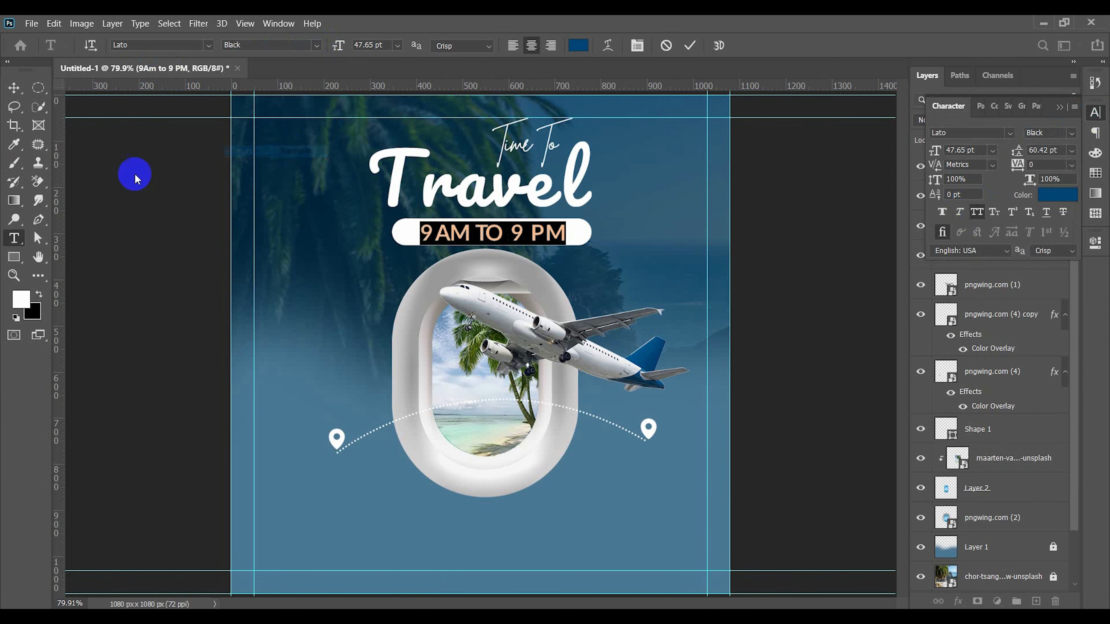
left_click(180, 195)
Narrow the white pill slightly from its left side to fit the "9AM TO 9 PM" text more closely
scroll(456, 219, "up", 1)
scroll(456, 219, "up", 1)
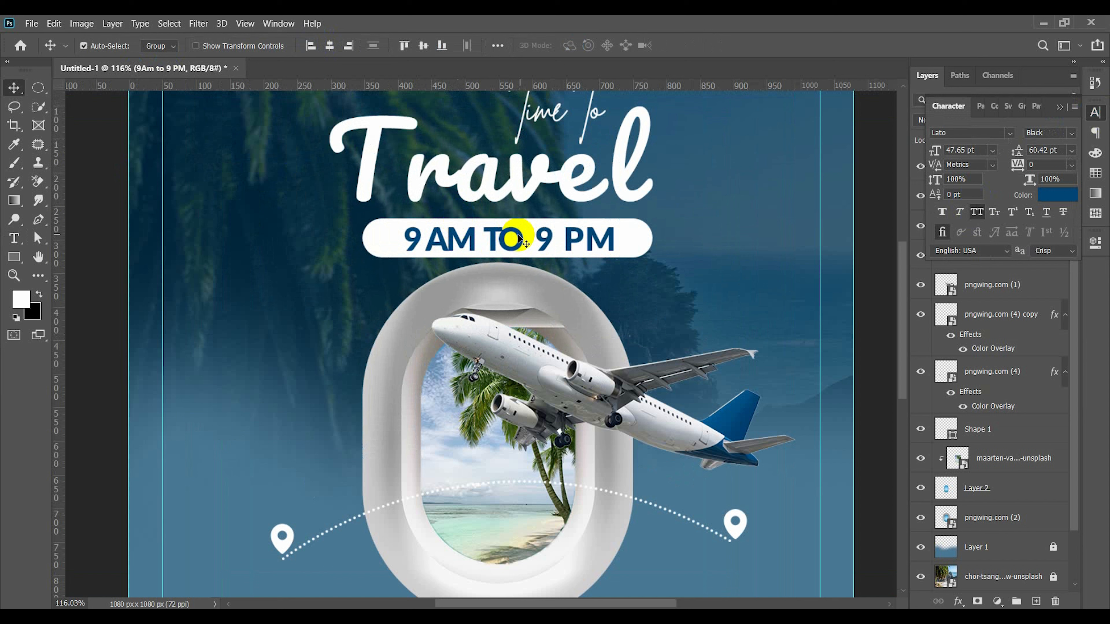
left_click(636, 237, "ctrl")
key("ctrl+t")
left_click_drag(363, 247, 378, 247)
key("Return")
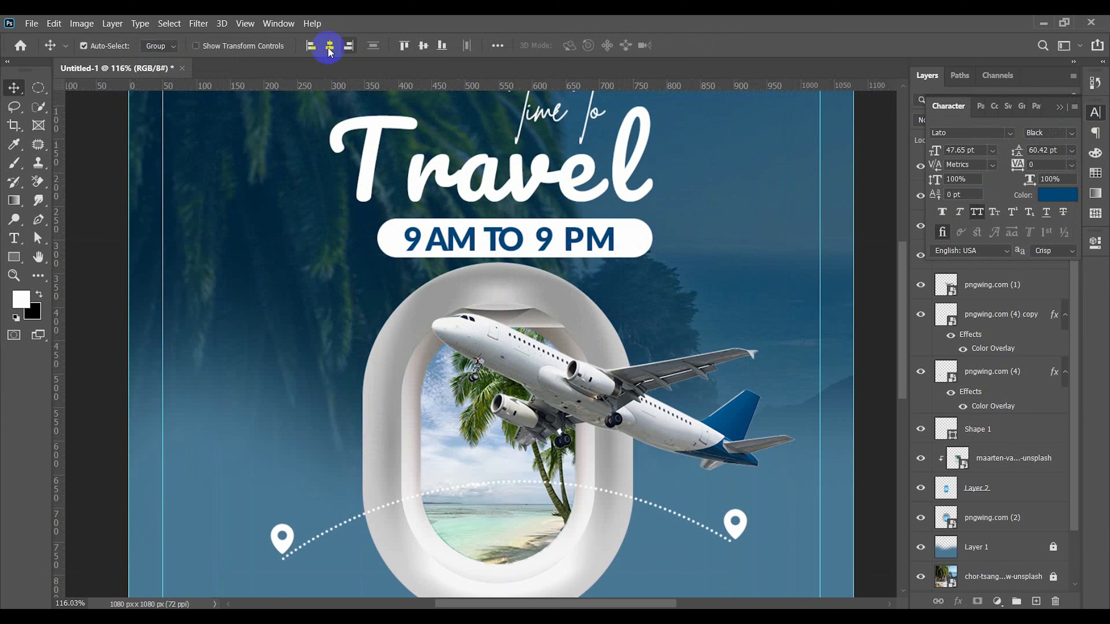
Centre the pill and its time text horizontally on the canvas, and nudge "Travel" slightly up away from them
left_click(424, 45)
key("ctrl+z")
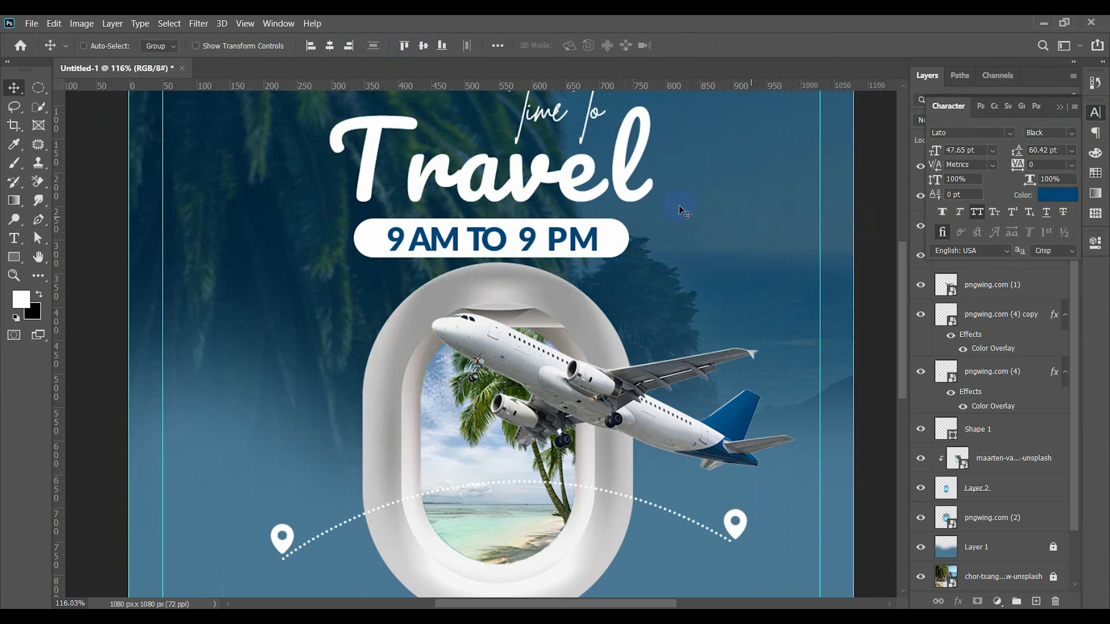
scroll(588, 245, "down", 2)
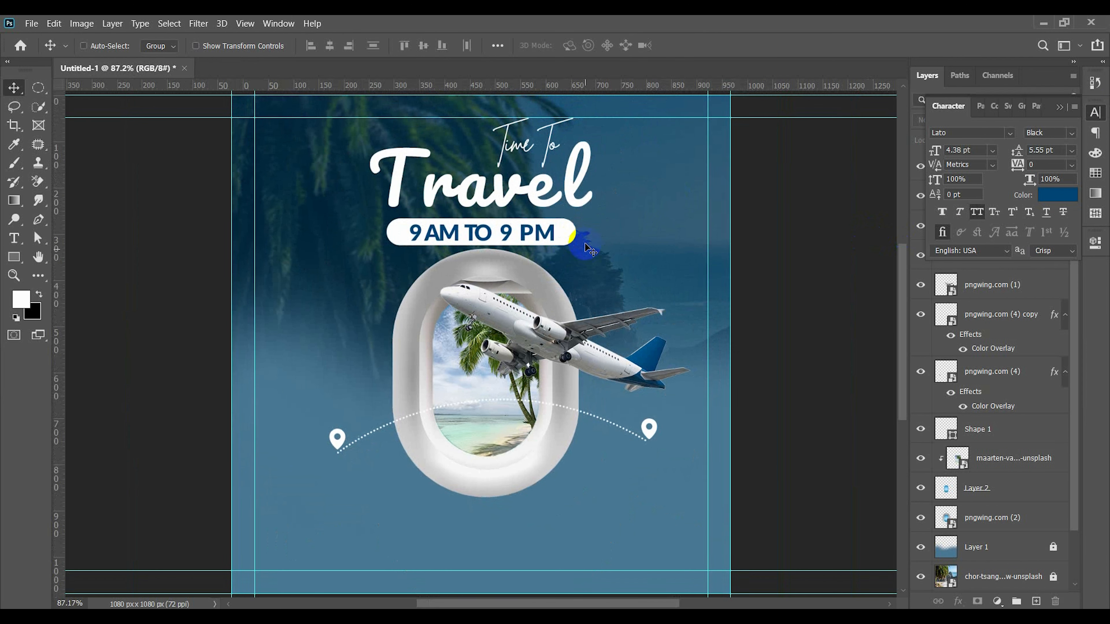
scroll(577, 244, "down", 1)
left_click_drag(566, 193, 563, 188)
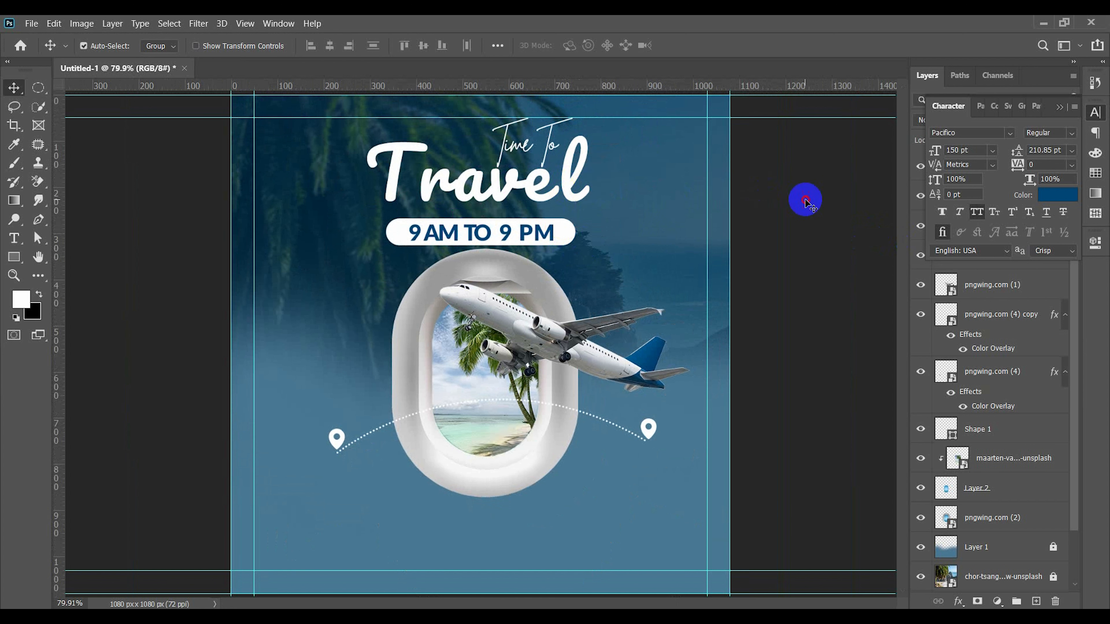
Add the text "Logo" near the upper-left corner of the canvas
left_click(24, 247)
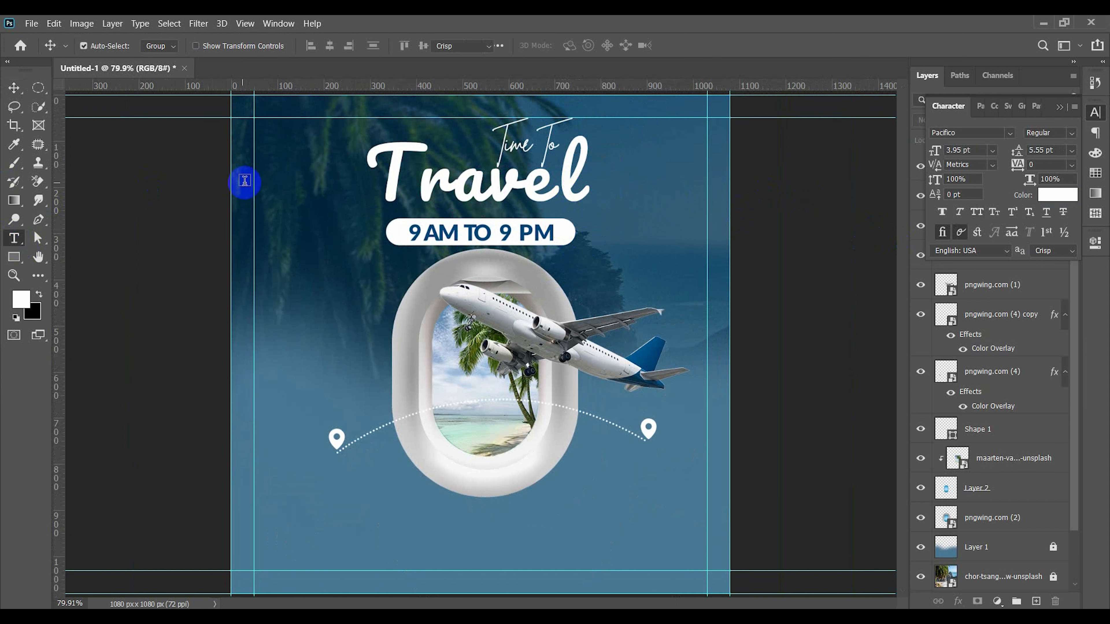
left_click(262, 136)
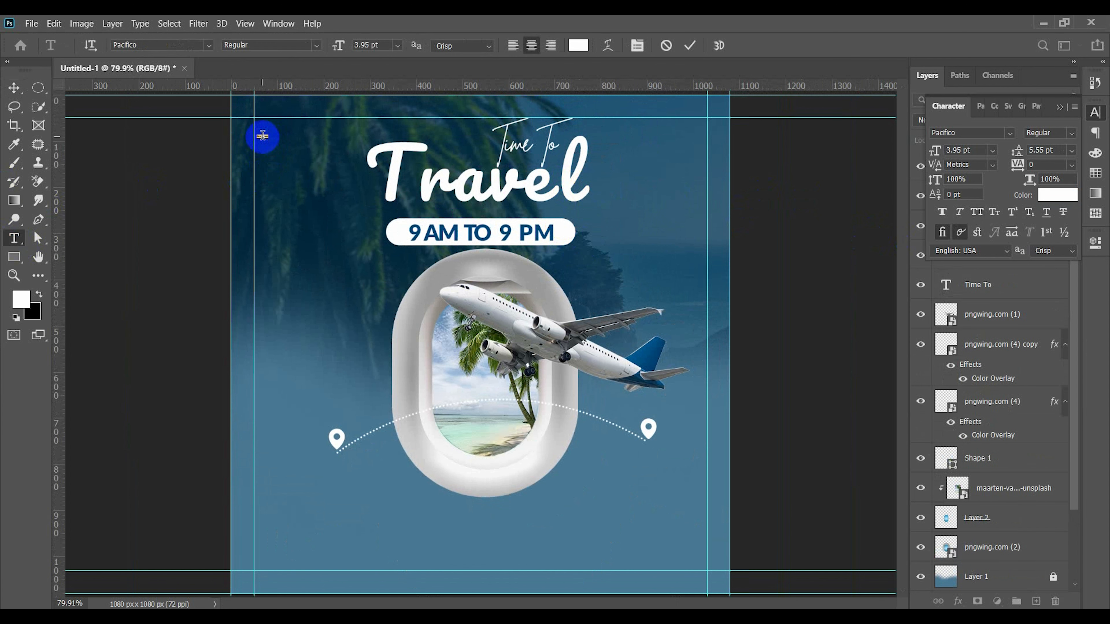
left_click(8, 88)
Scale the "Logo" text up to about 31 pt and place it in the corner where the upper and left guides meet
scroll(236, 131, "up", 6)
left_click(295, 145)
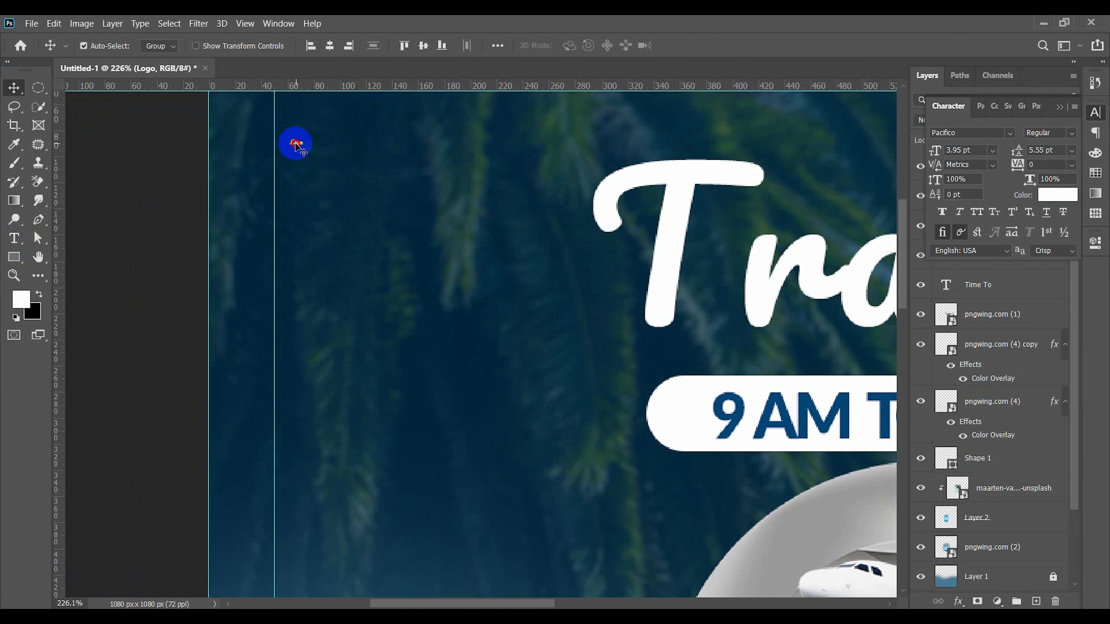
key("ctrl+t")
left_click_drag(305, 148, 391, 180)
scroll(375, 198, "down", 1)
scroll(374, 207, "down", 2)
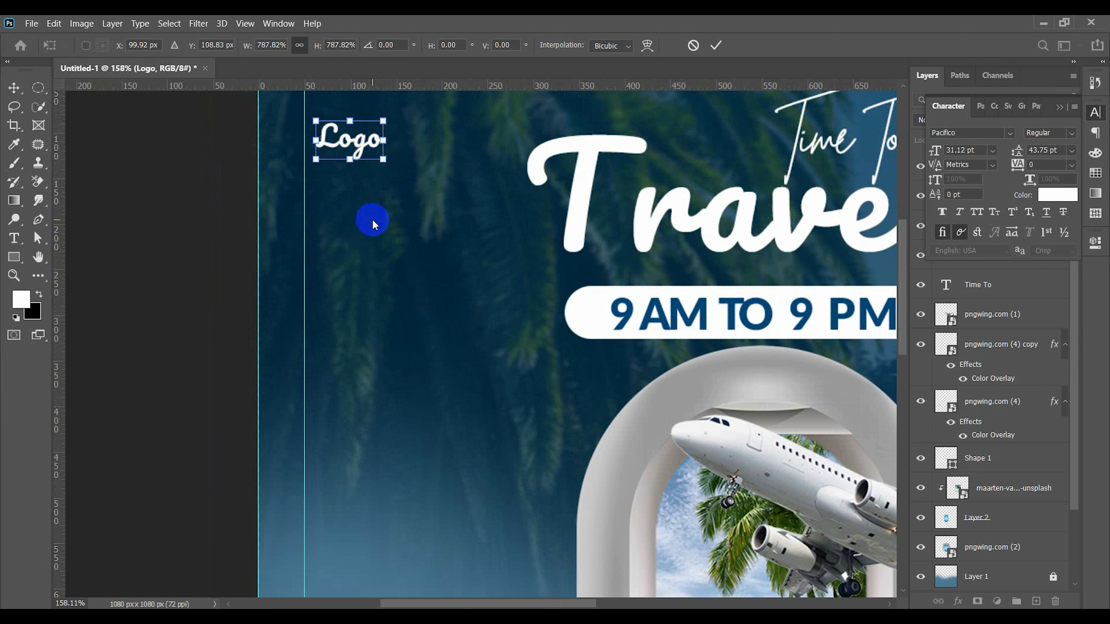
key("Return")
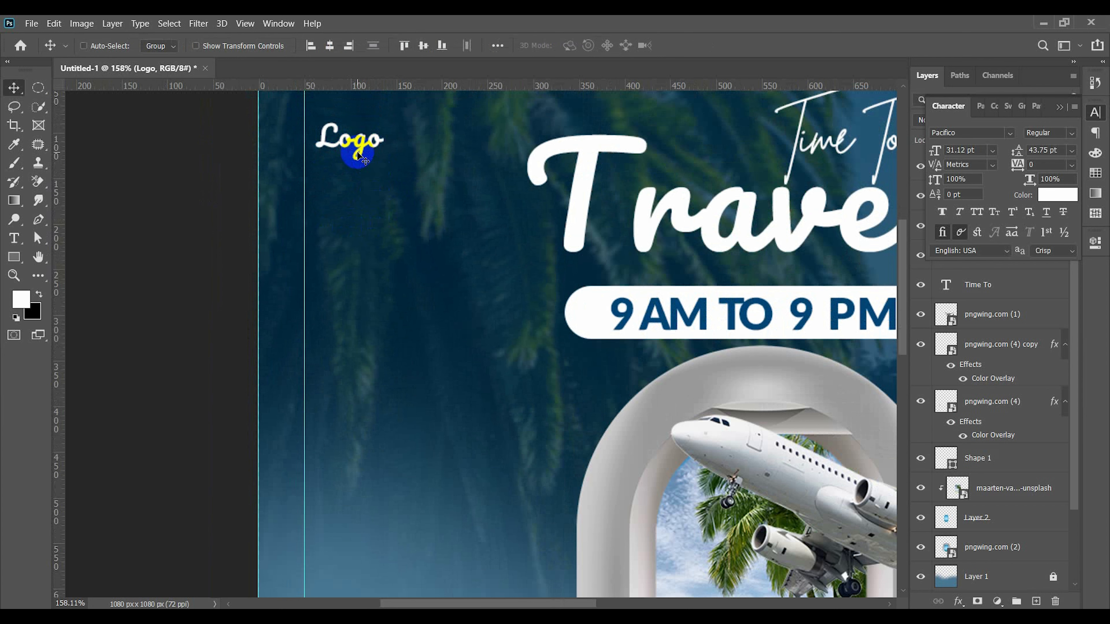
key("ctrl+0")
left_click_drag(276, 144, 272, 131)
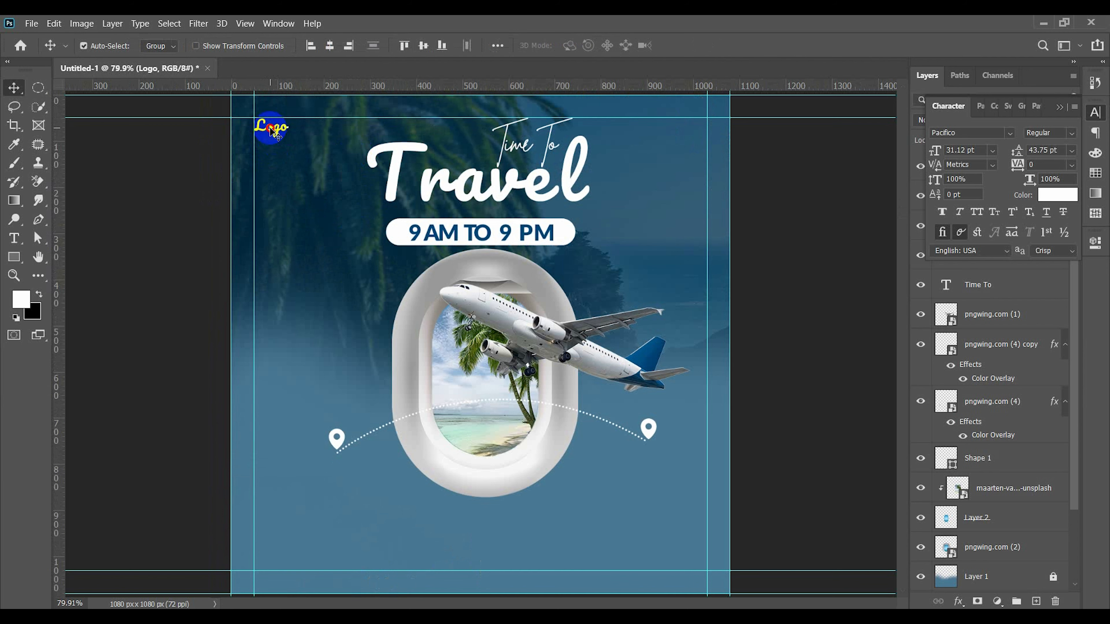
Change the "Logo" text's font to Lato Bold
double_click(271, 129)
type("Lato")
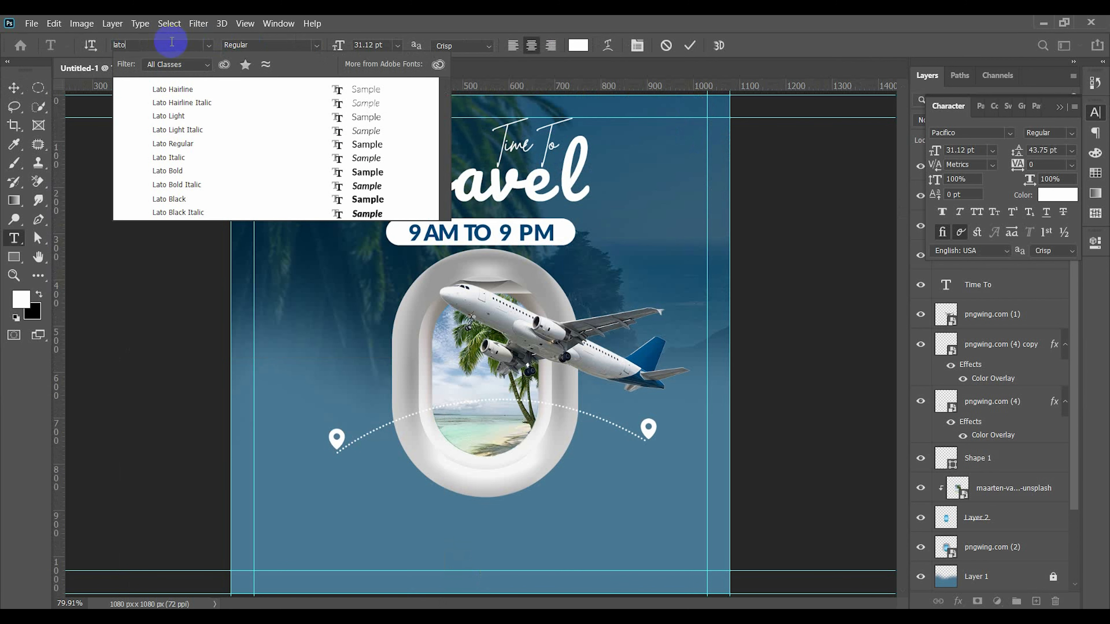
left_click(361, 173)
left_click(13, 88)
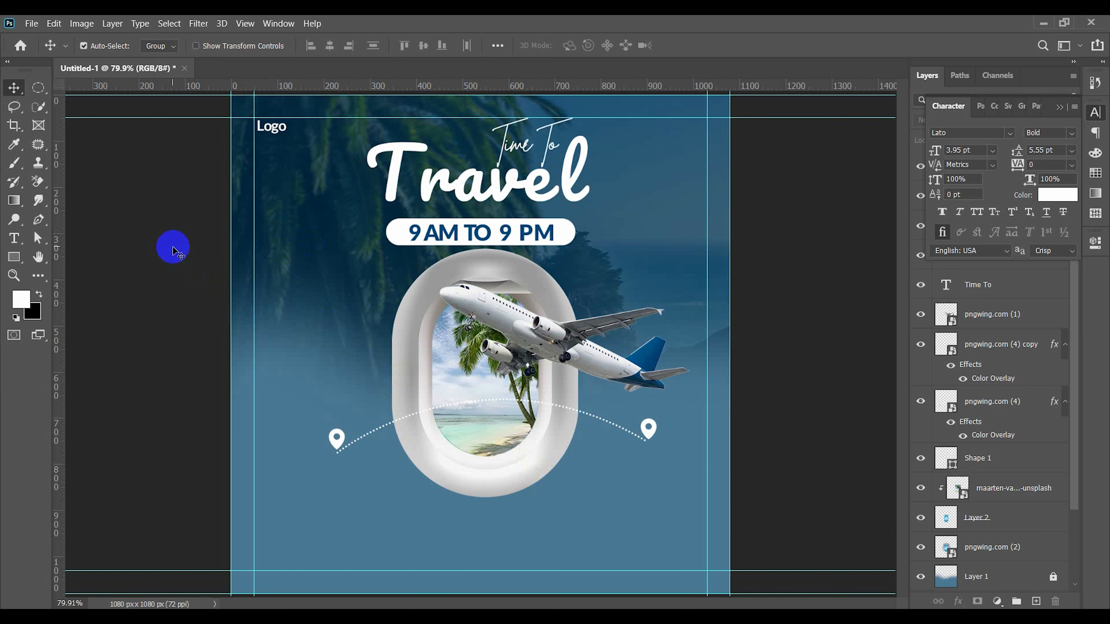
Duplicate the white pill together with its "9AM TO 9 PM" text and place the copy just below the airplane window
left_click(553, 235)
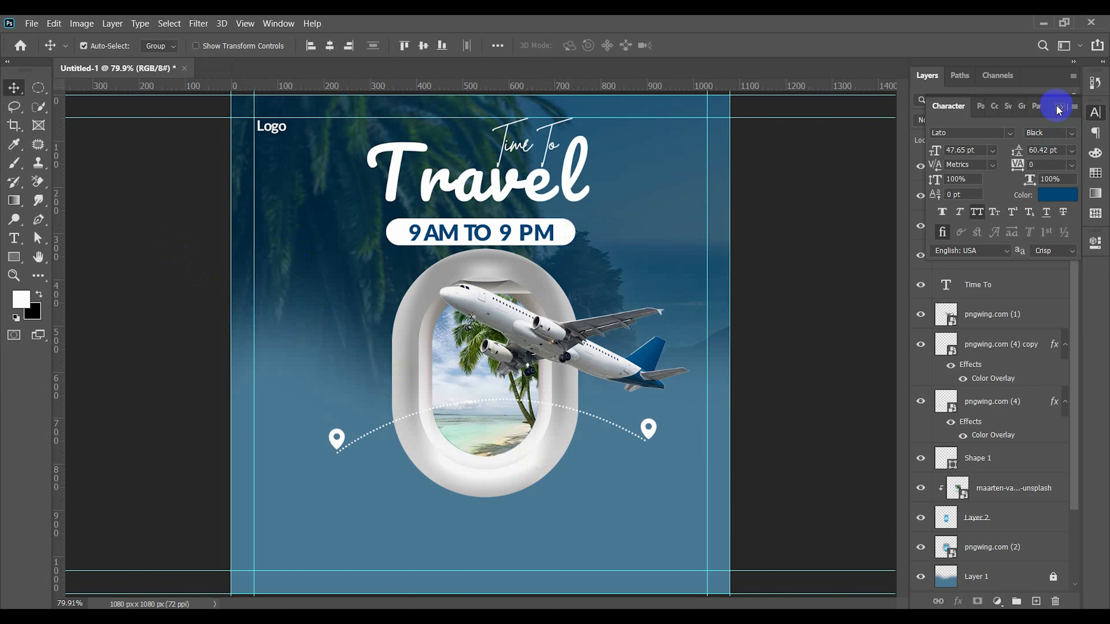
left_click(1057, 109)
left_click_drag(537, 234, 544, 527)
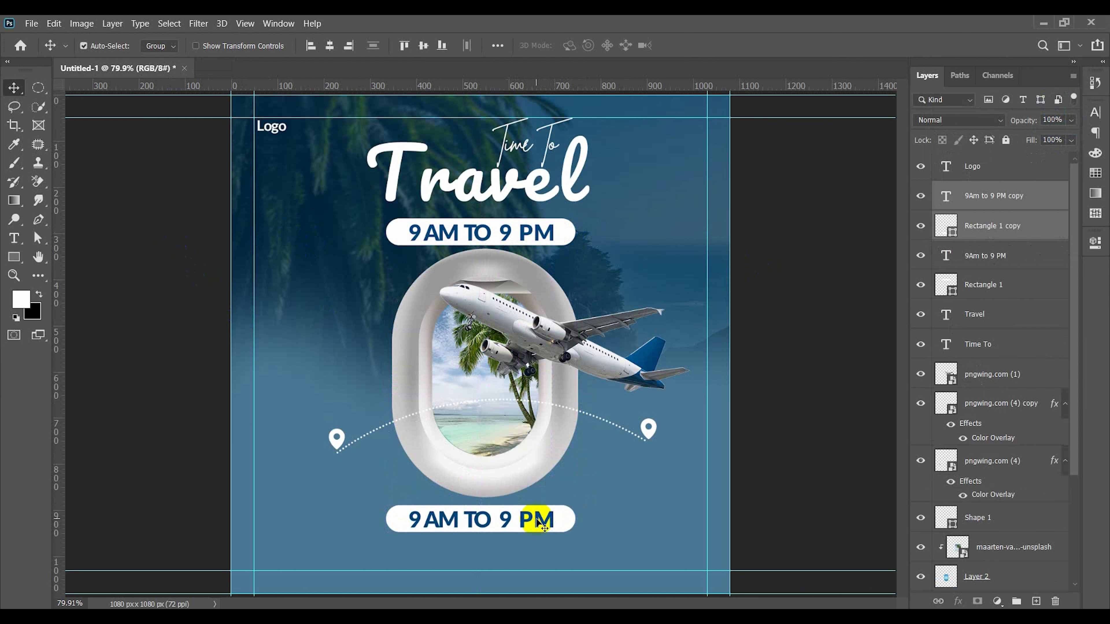
Replace the text in the pill below the airplane window with "BOOK NOW"
double_click(541, 518)
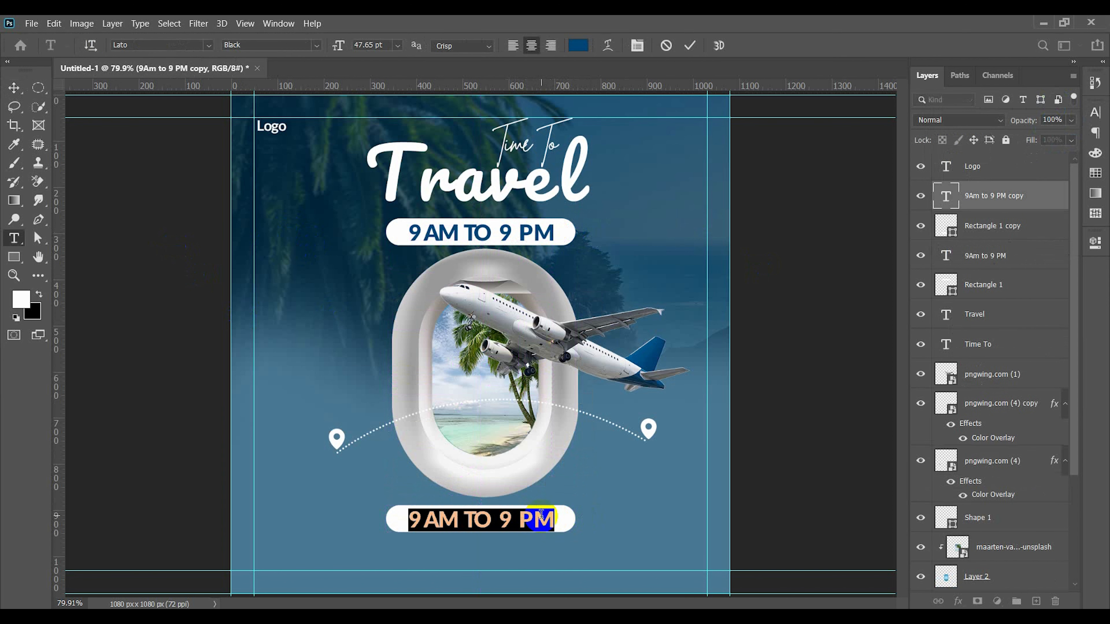
type("BOOK")
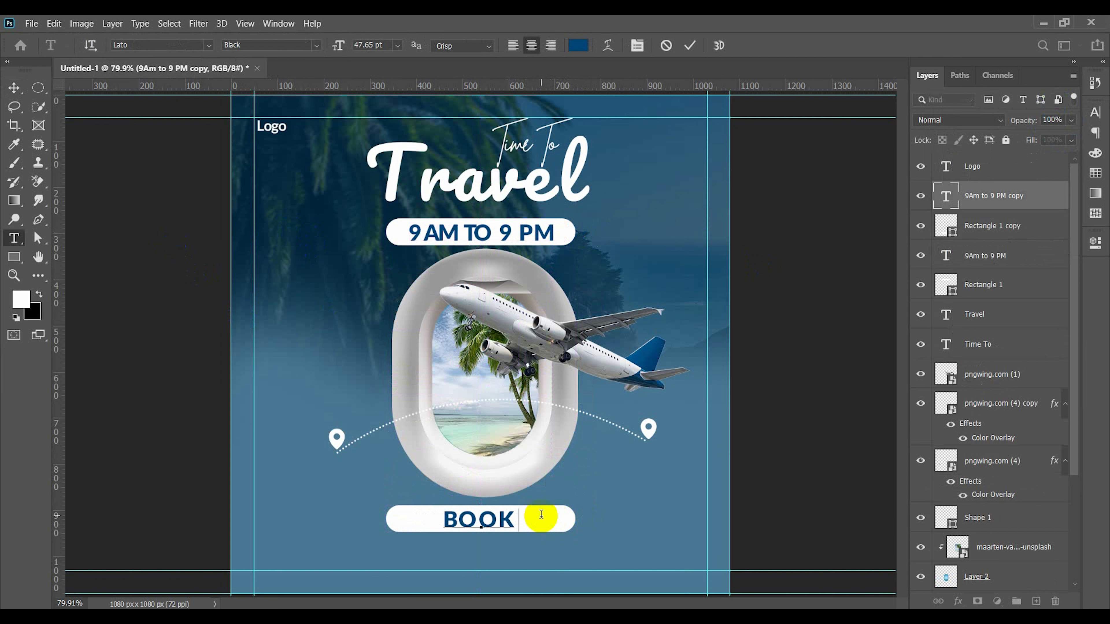
type(" NOW")
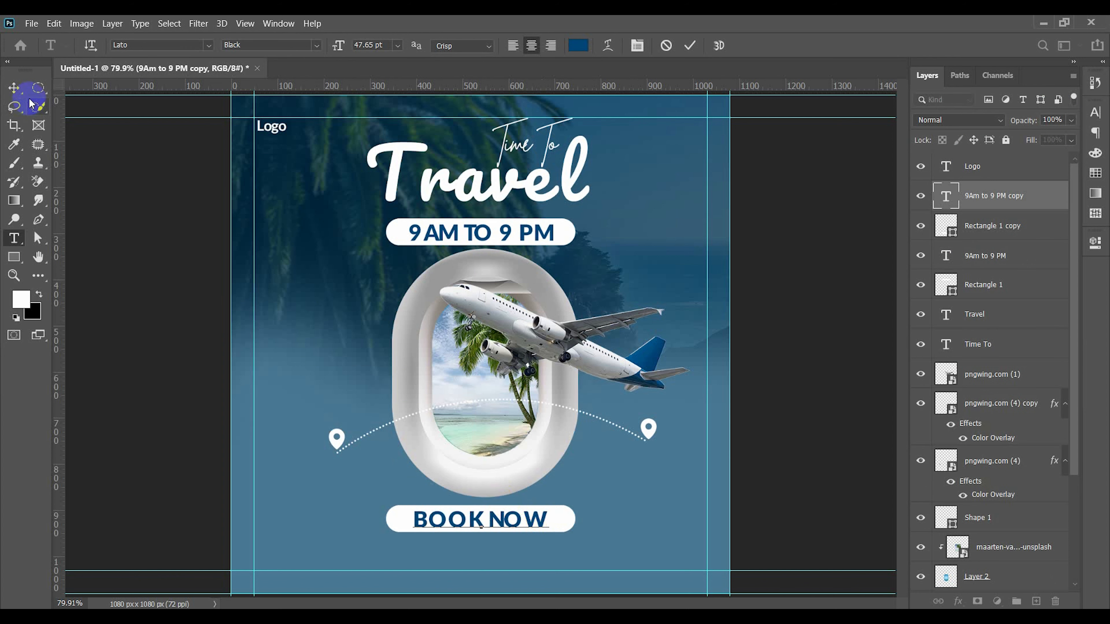
left_click(14, 88)
left_click(564, 521, "shift")
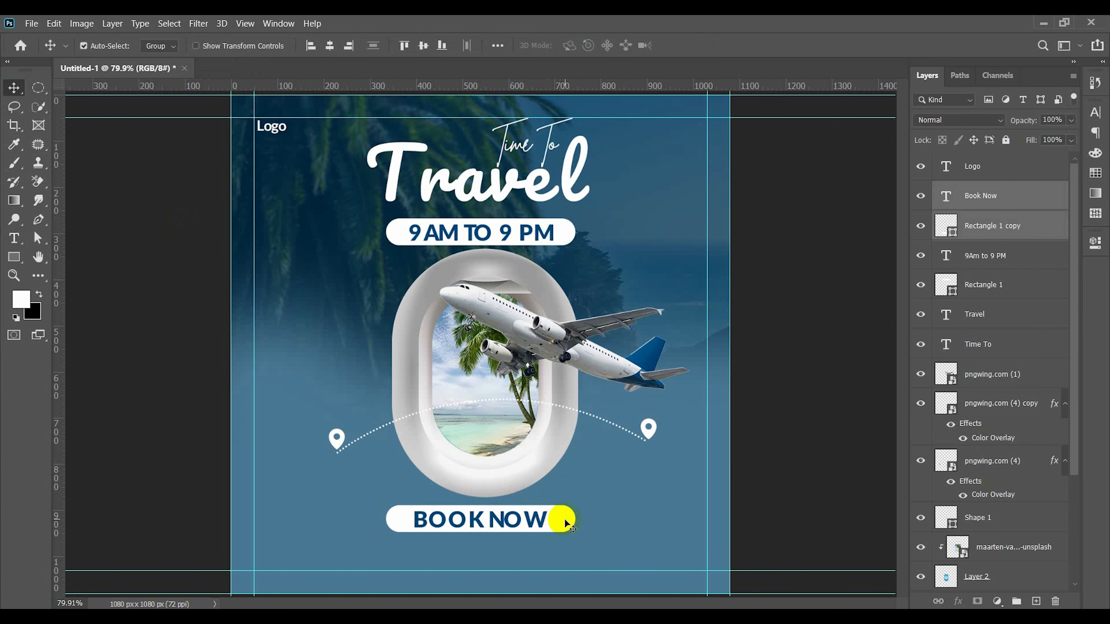
Narrow the white pill behind "BOOK NOW" by pulling in its right end to just past the text
left_click(555, 518)
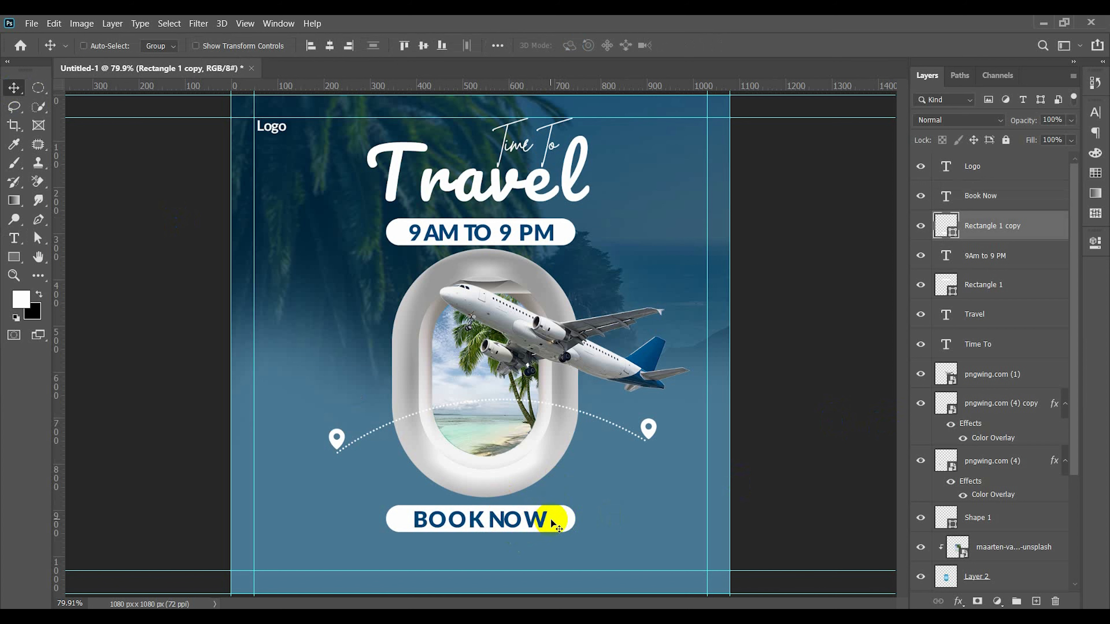
key("ctrl+t")
left_click_drag(574, 518, 556, 520)
key("Return")
Center the "BOOK NOW" text and its white pill on each other horizontally and vertically, aligning to the selection
left_click(542, 520, "shift")
left_click(498, 47)
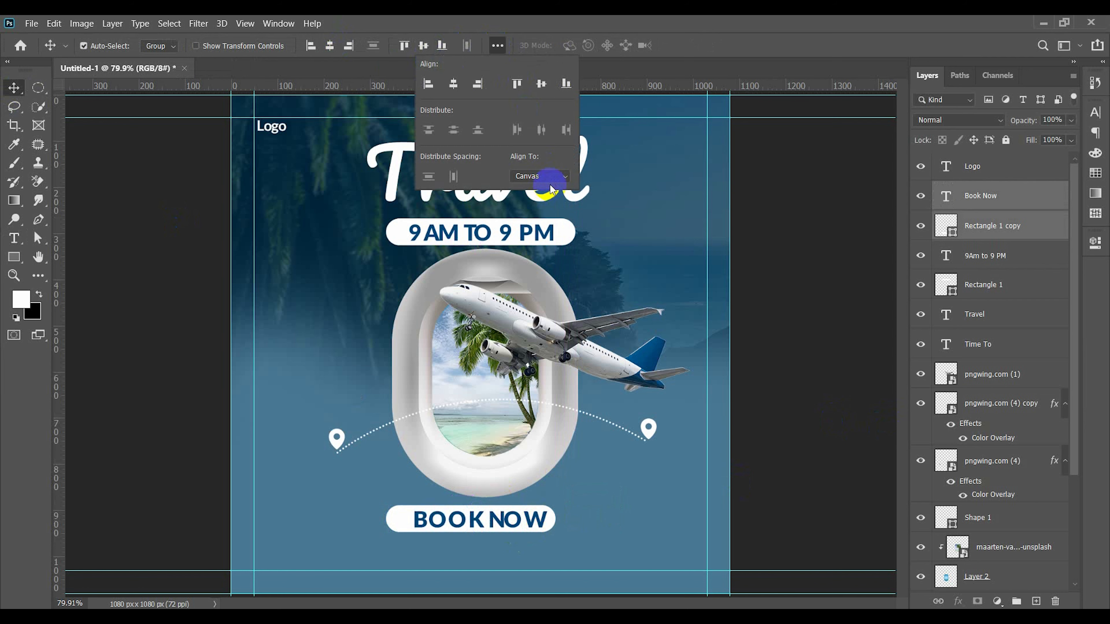
left_click(452, 83)
left_click(536, 84)
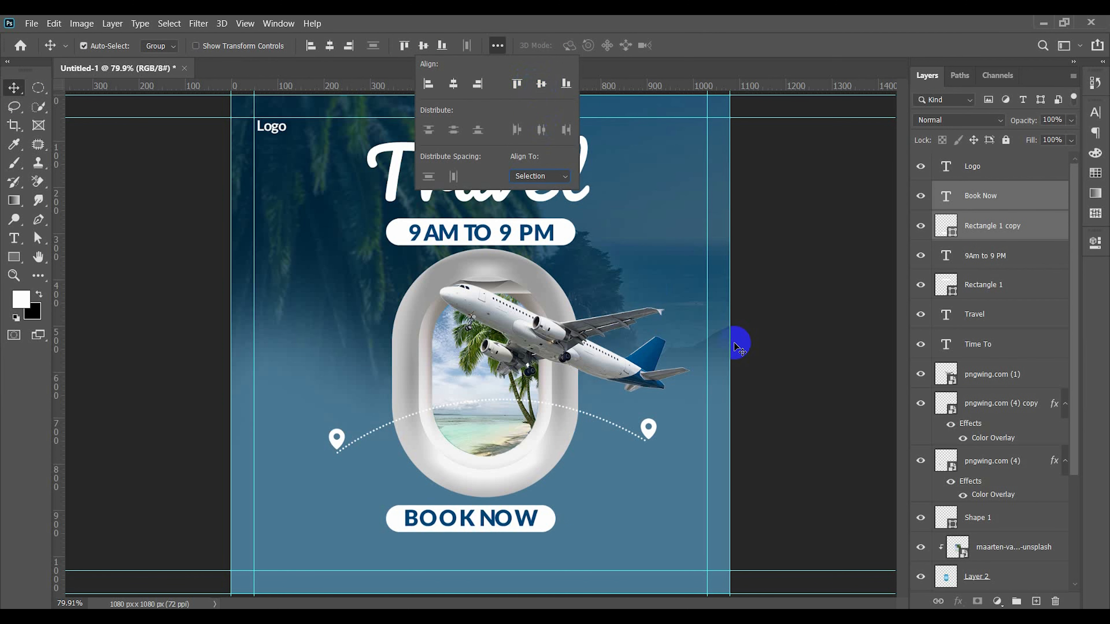
left_click(768, 458)
Center the "BOOK NOW" text and its pill horizontally on the canvas
scroll(426, 525, "up", 3)
left_click(438, 527)
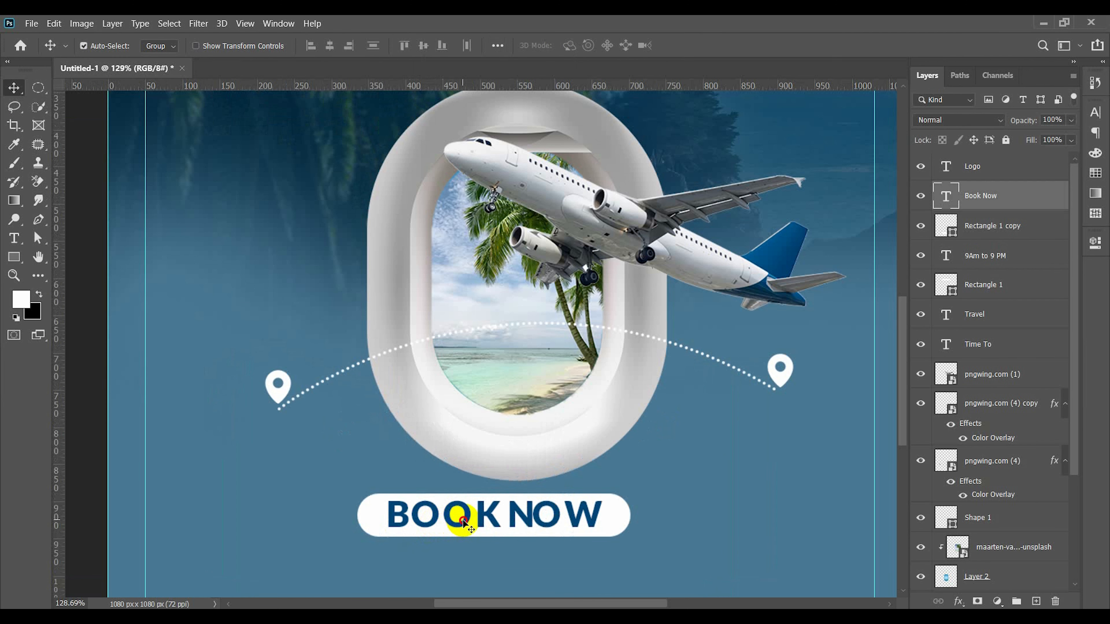
scroll(625, 503, "down", 3)
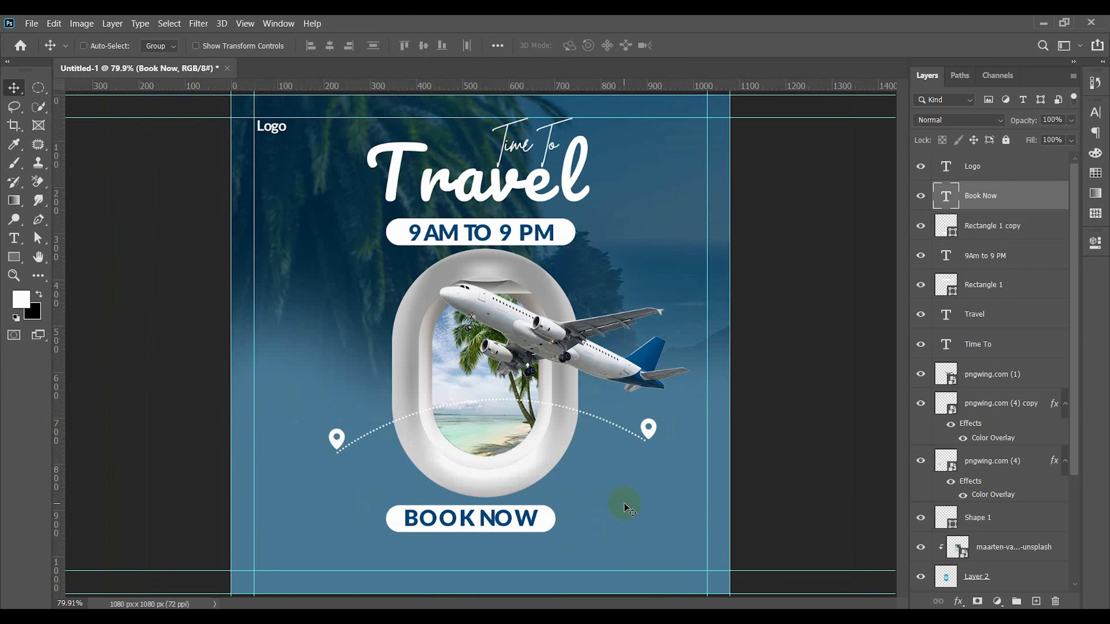
left_click(547, 520, "ctrl")
left_click(534, 527, "shift")
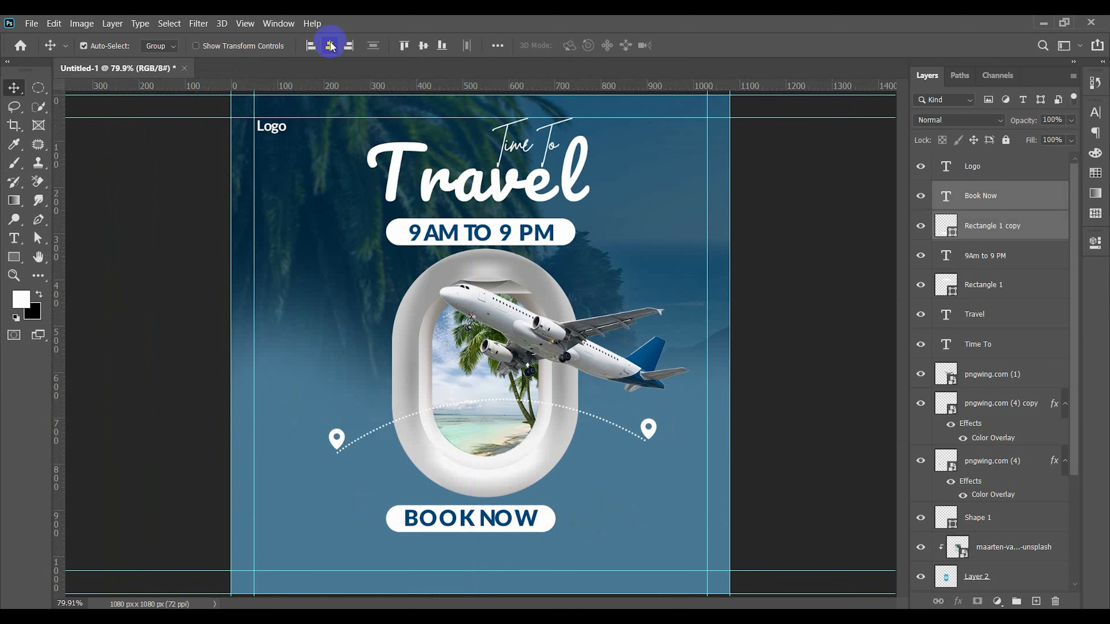
left_click(497, 45)
left_click(555, 191)
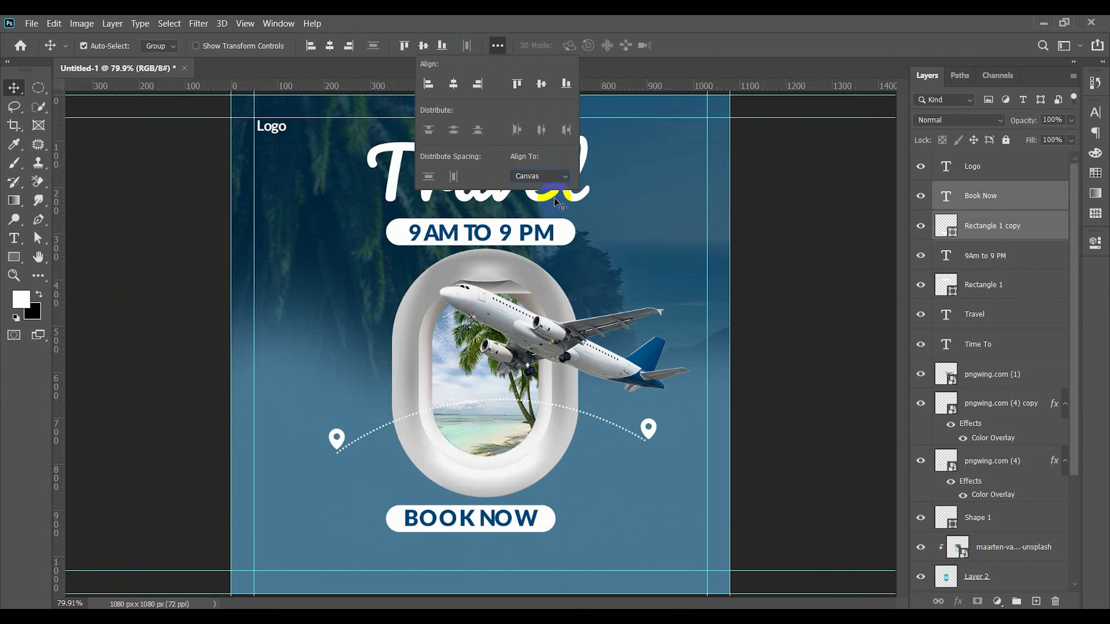
left_click(454, 85)
left_click(789, 345)
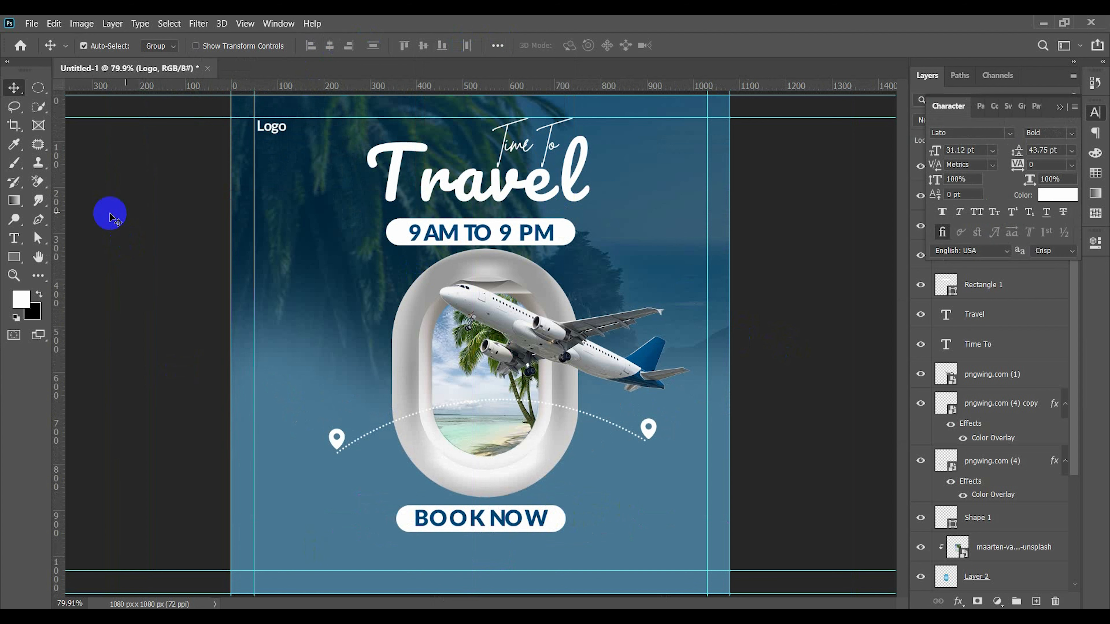
Add the text "Contact Us:" in Lato Bold at 24 pt near the lower-left corner of the canvas
key("t")
left_click(277, 541)
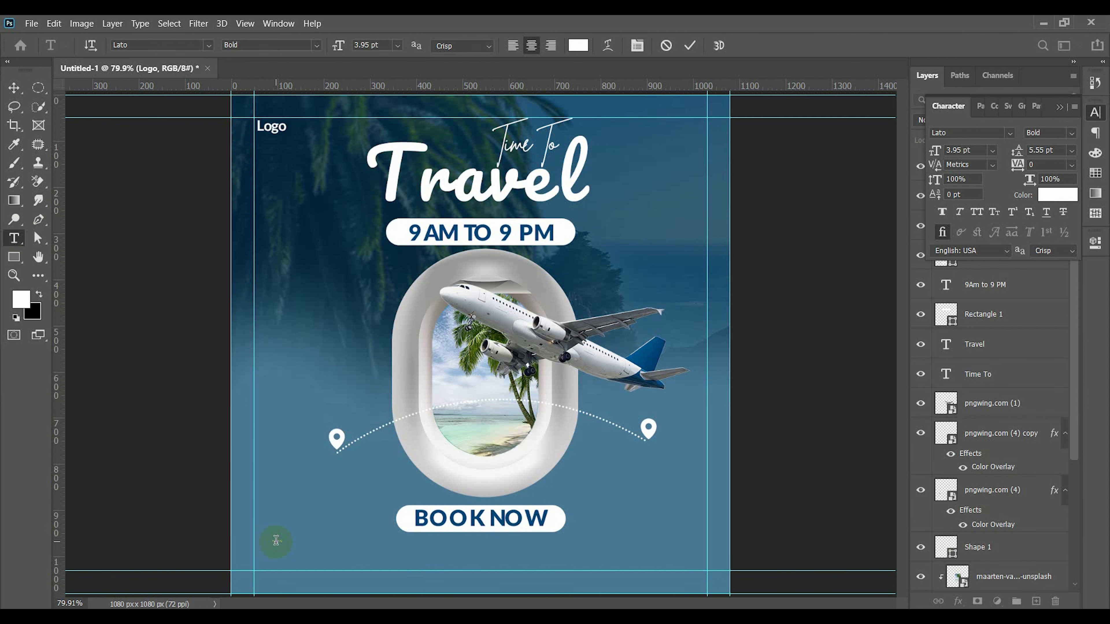
left_click(401, 47)
left_click(385, 183)
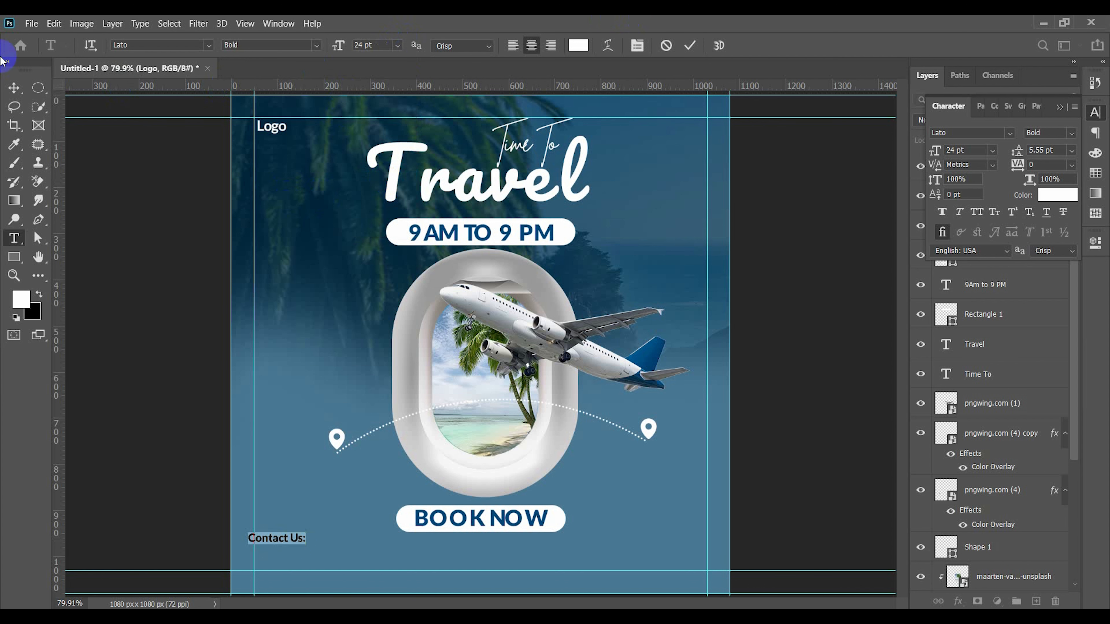
left_click(13, 88)
Duplicate the "Contact Us:" text directly below itself and replace the copy's wording with the contact phone number
left_click_drag(294, 540, 299, 566)
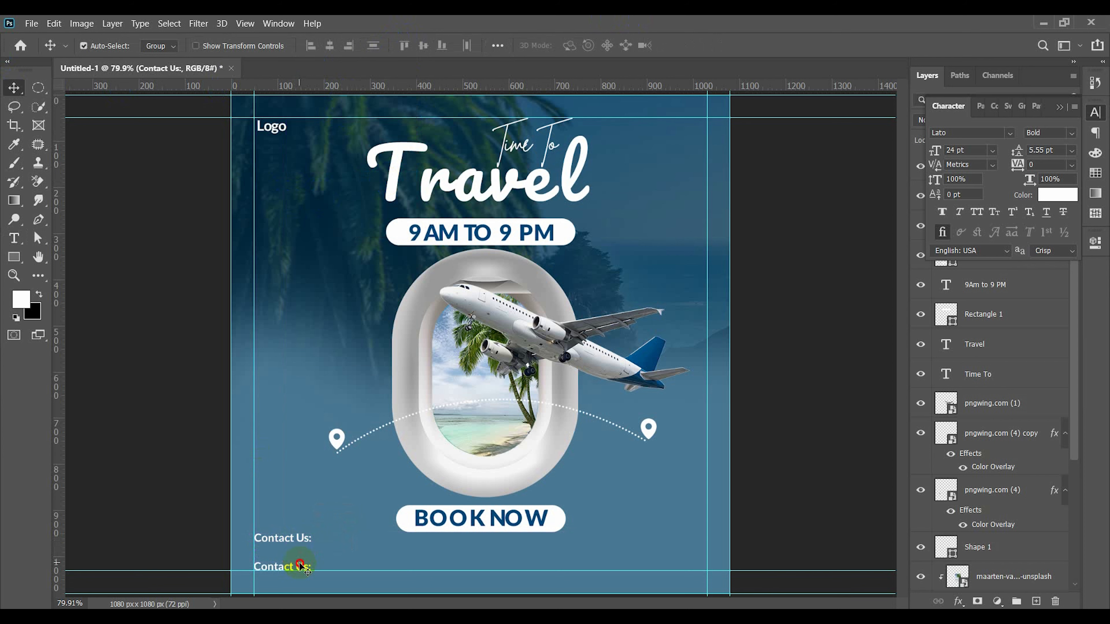
double_click(300, 566)
type("+999")
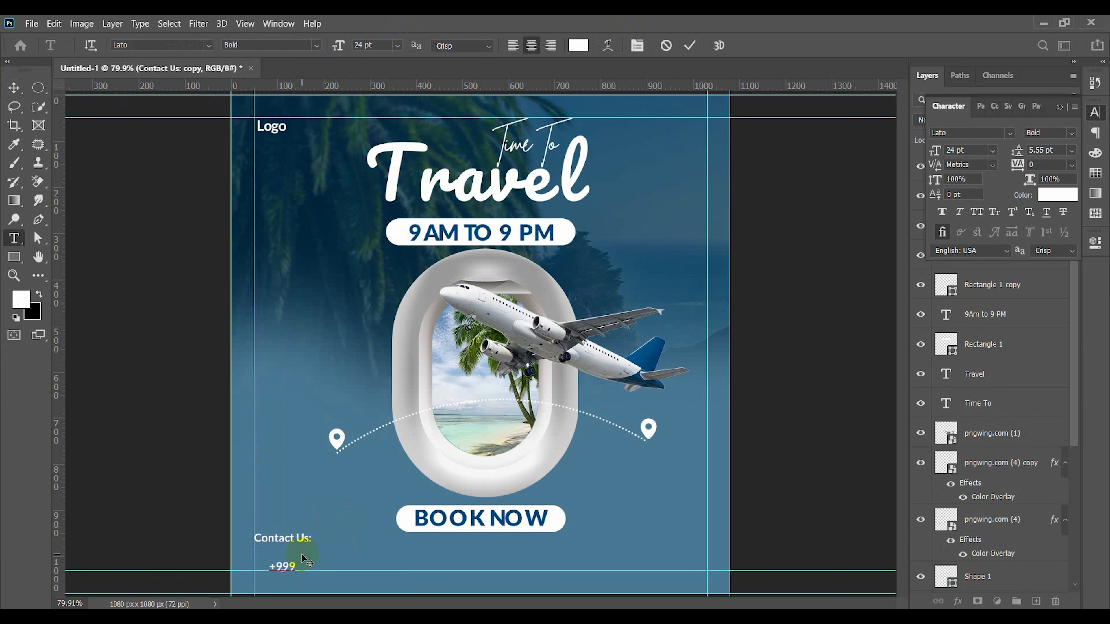
type(" 123 45678")
left_click(16, 89)
Move the phone number to start at the left margin guide and place "Contact Us:" closely above it
scroll(257, 581, "up", 7)
scroll(282, 555, "down", 2)
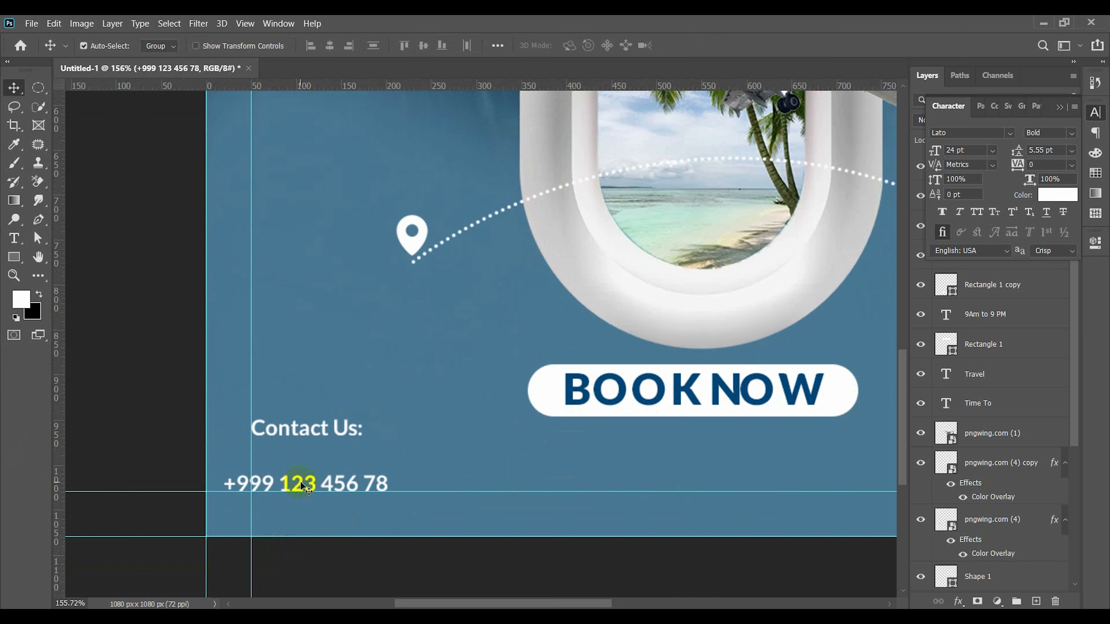
left_click_drag(298, 483, 325, 483)
left_click_drag(314, 433, 340, 452)
Change the "Contact Us:" text's font style to Bold Italic
double_click(339, 447)
left_click(316, 48)
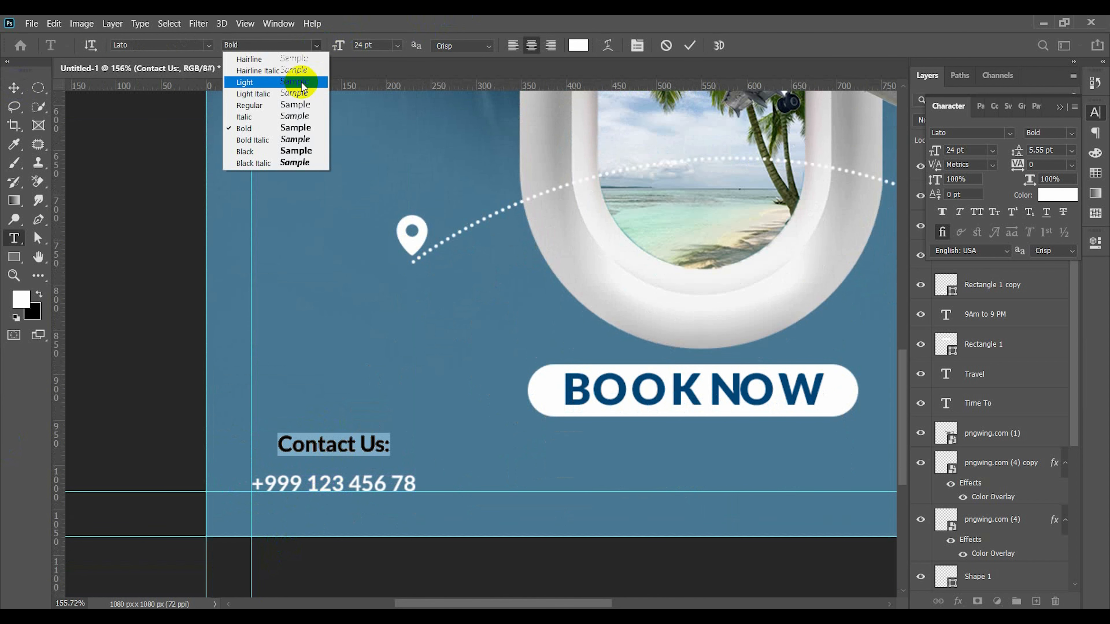
left_click(297, 111)
left_click(316, 48)
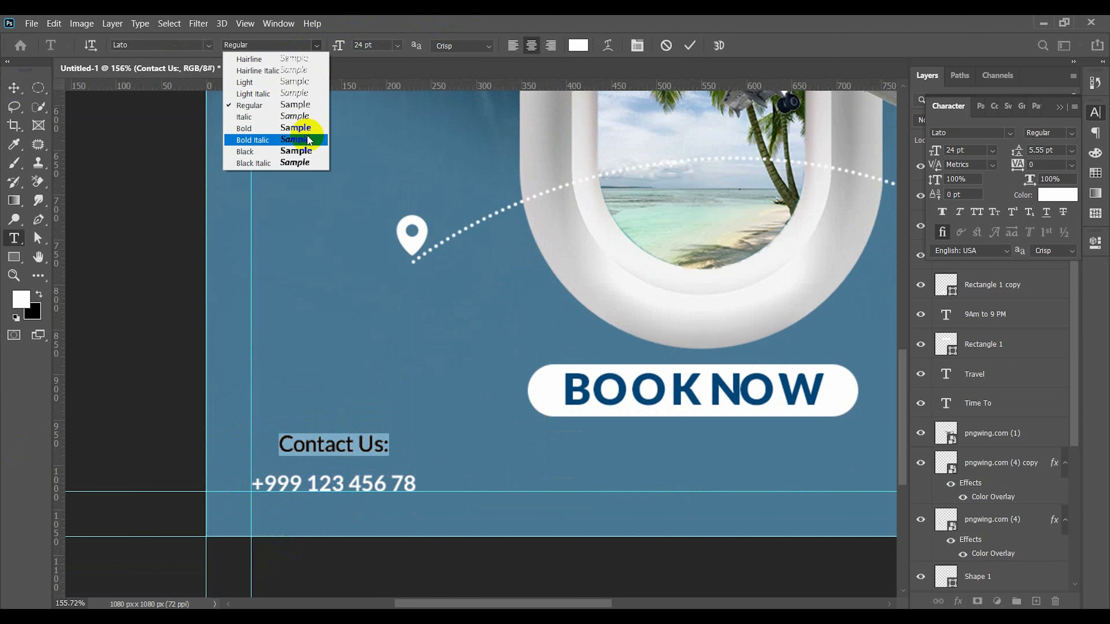
left_click(304, 140)
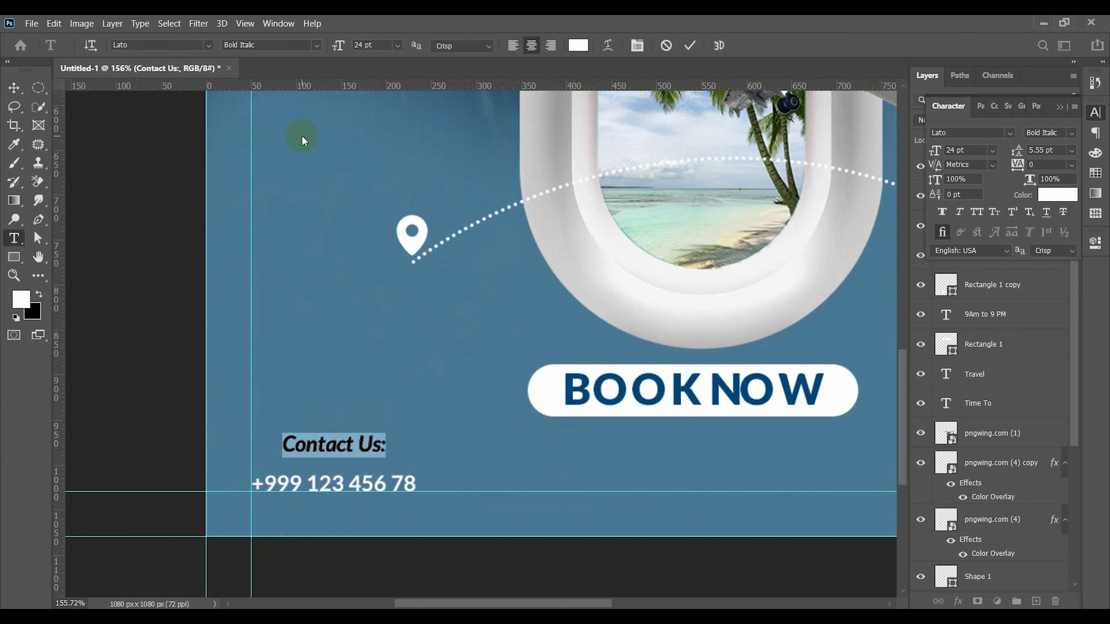
left_click(14, 87)
key("ctrl+0")
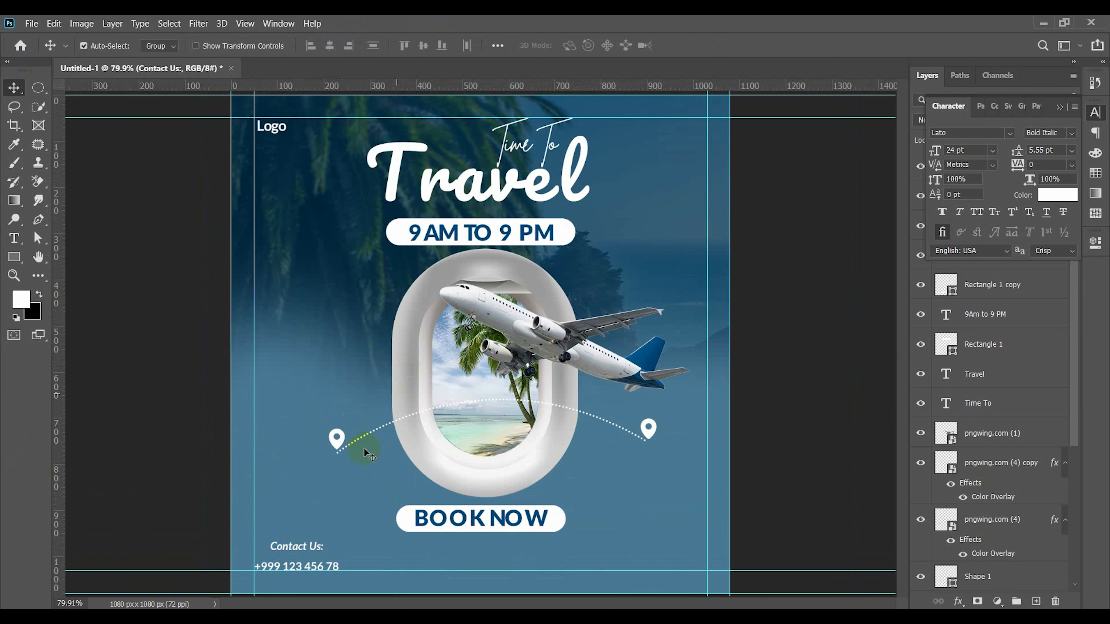
Set the phone number's font size to 30 pt and move it back against the left and lower margin guides
double_click(294, 566)
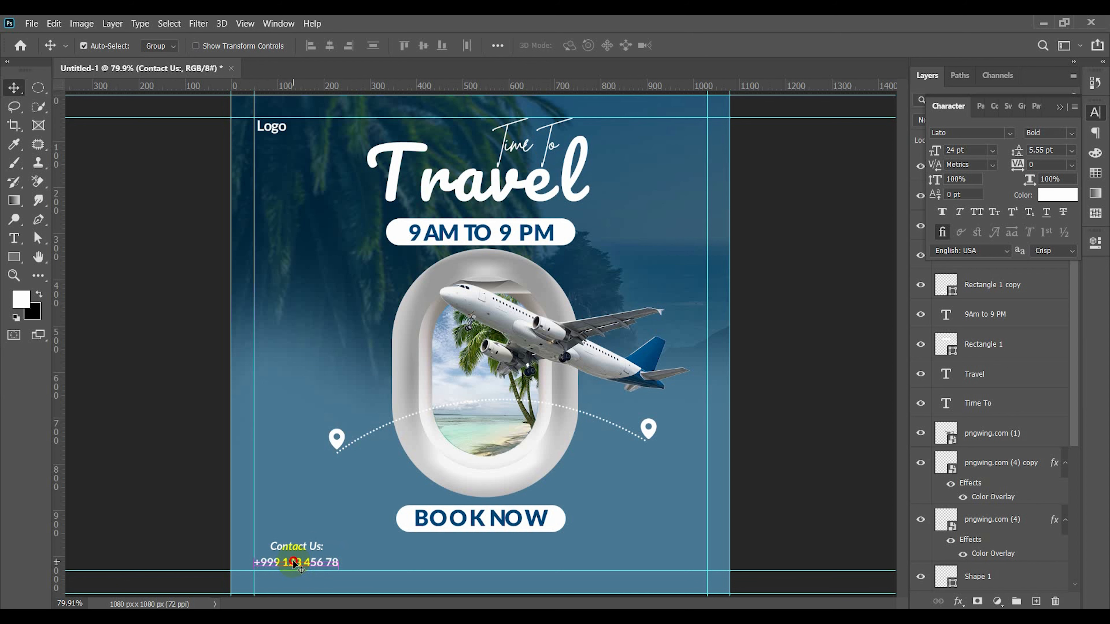
left_click(397, 45)
left_click(384, 192)
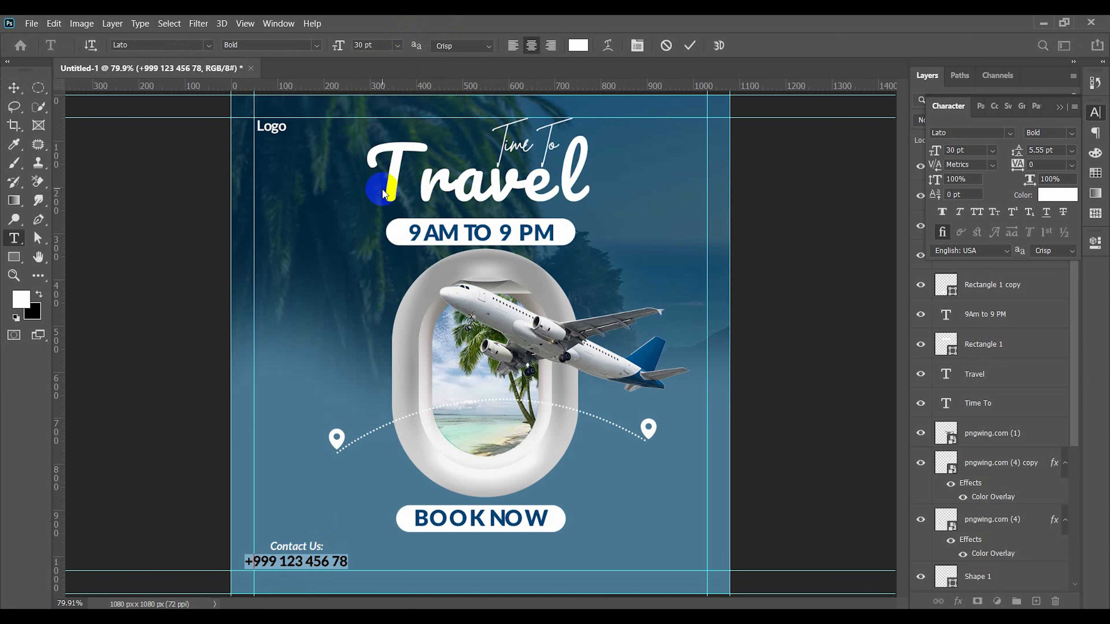
left_click(14, 87)
left_click_drag(297, 562, 308, 568)
Center the "Contact Us:" text horizontally over the phone number
scroll(288, 566, "up", 5)
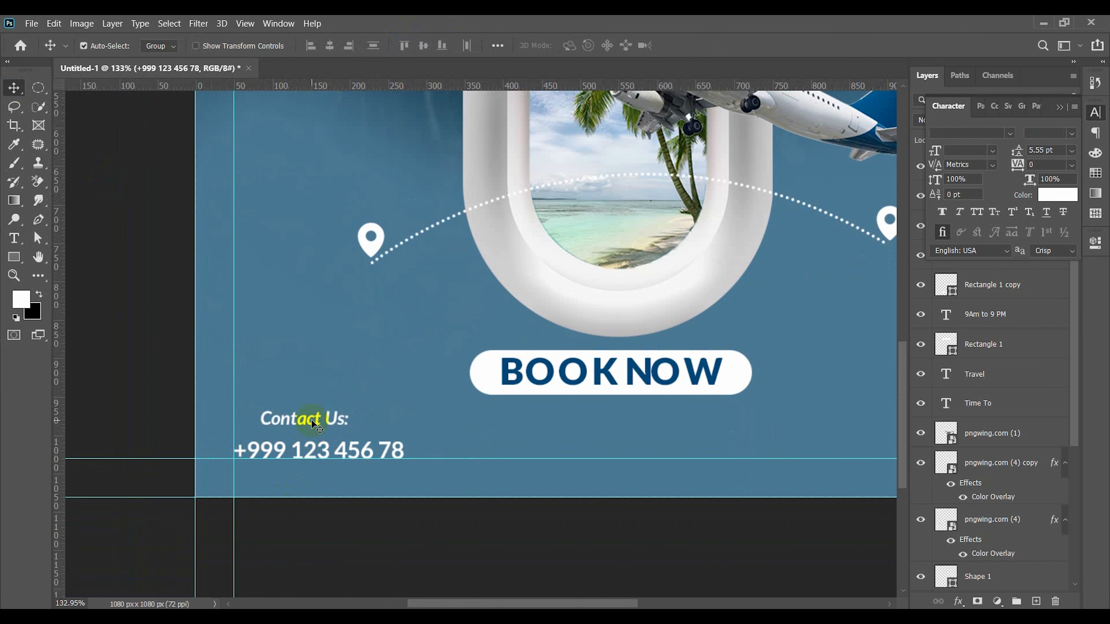
left_click(314, 423, "shift")
left_click(1062, 107)
left_click(330, 46)
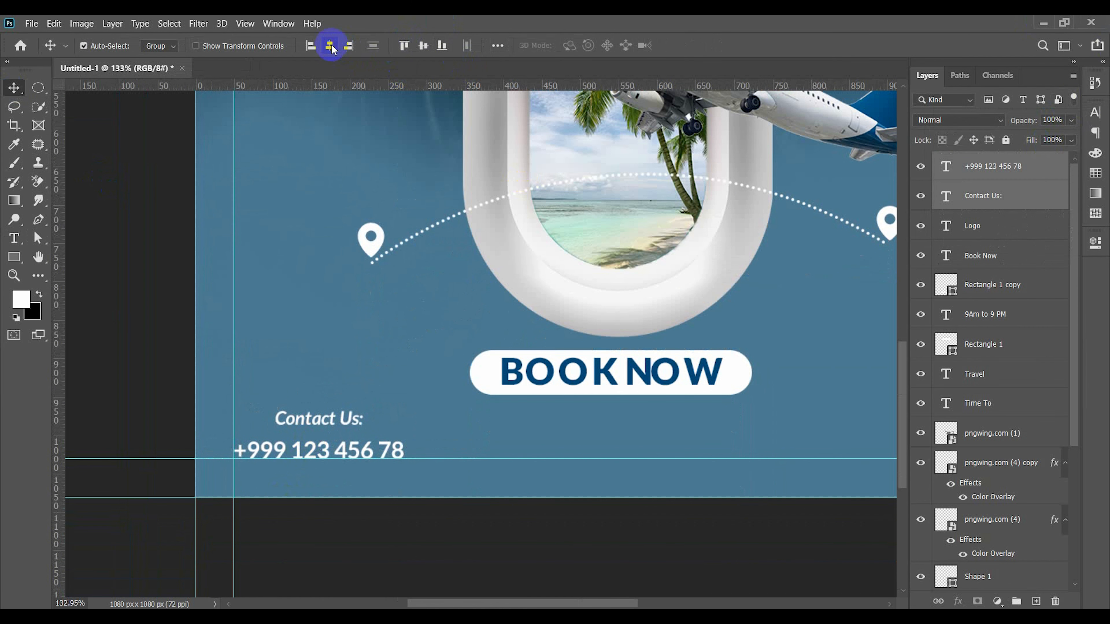
left_click(148, 334)
key("ctrl+0")
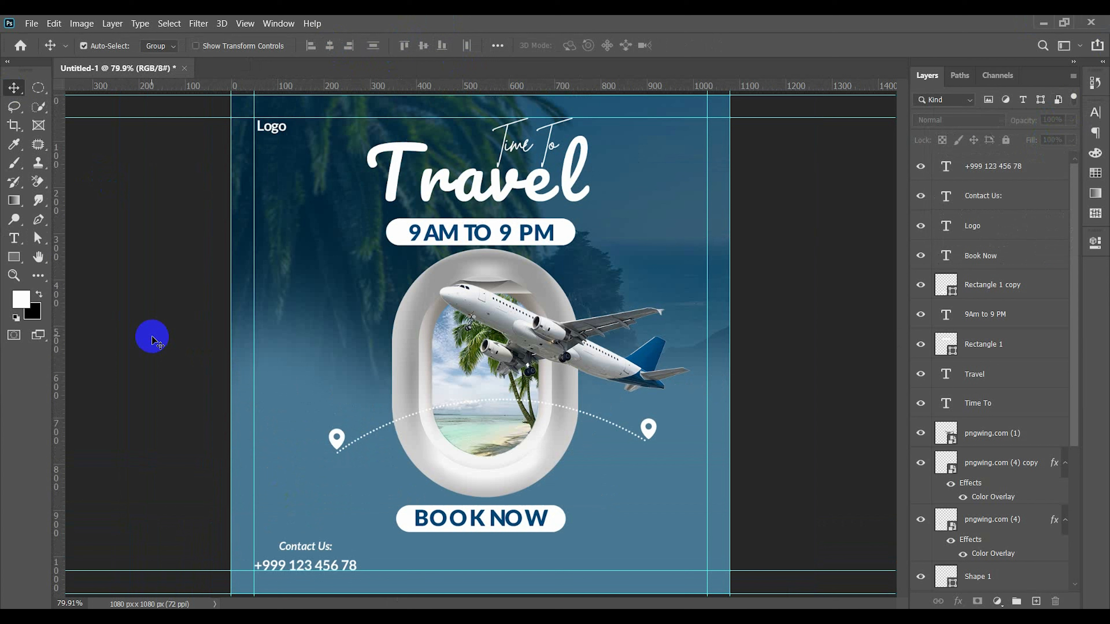
Duplicate "Contact Us:" with its phone number and place the copy in the lower-right corner against the margin guides
left_click(309, 558)
left_click(309, 550, "shift")
left_click_drag(309, 558, 656, 569)
Replace the "Contact Us:" copy in the lower-right corner with "Website"
scroll(656, 551, "up", 3)
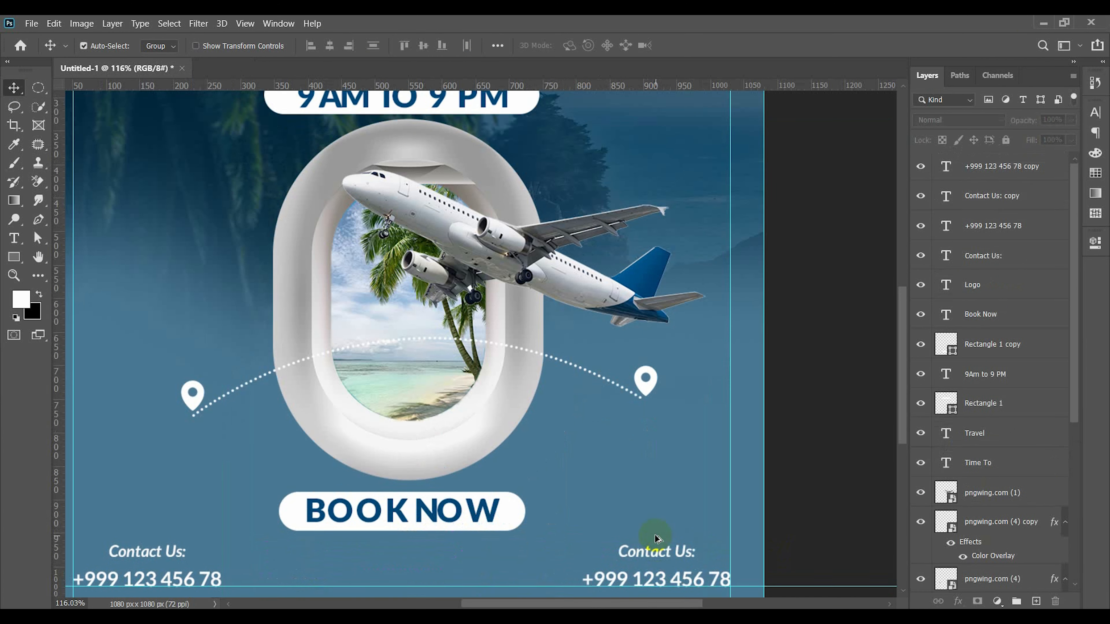
scroll(653, 546, "down", 1)
double_click(653, 528)
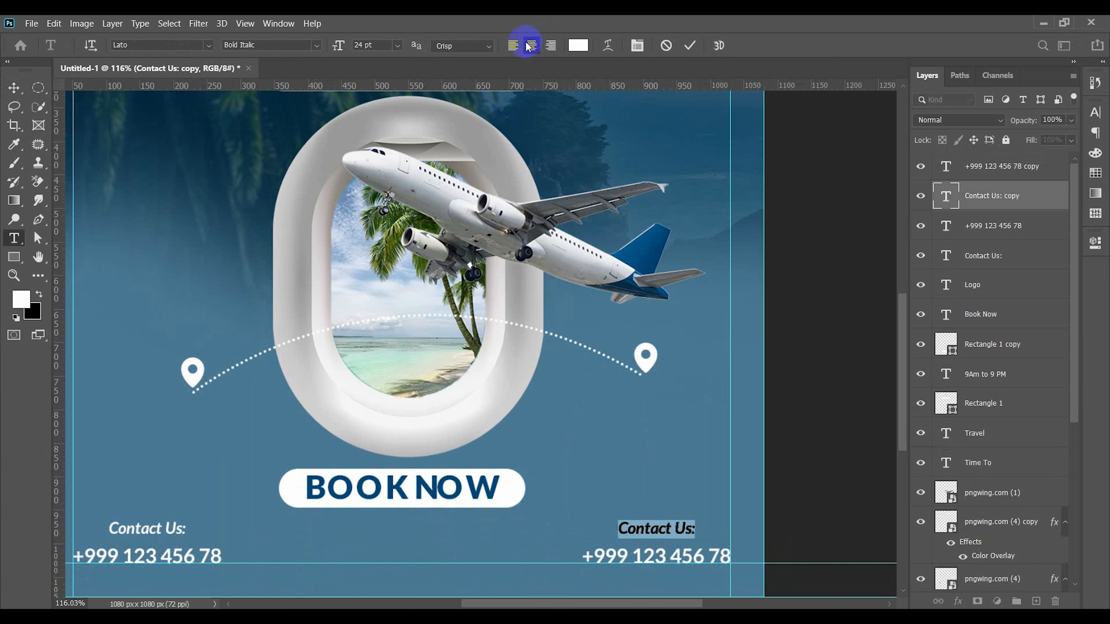
type("Website")
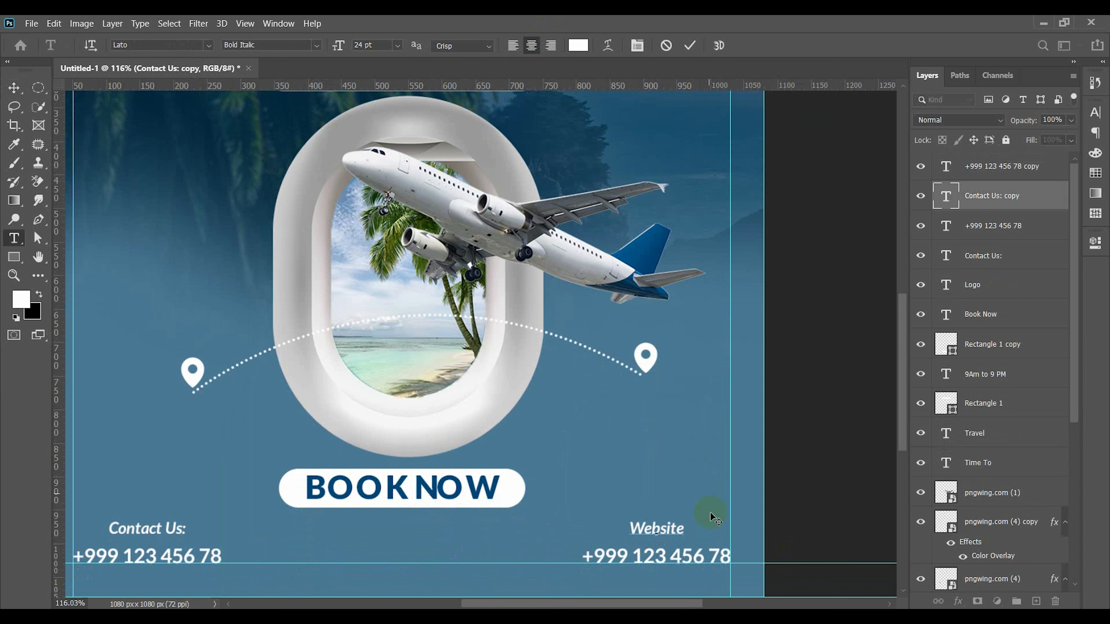
left_click(667, 558)
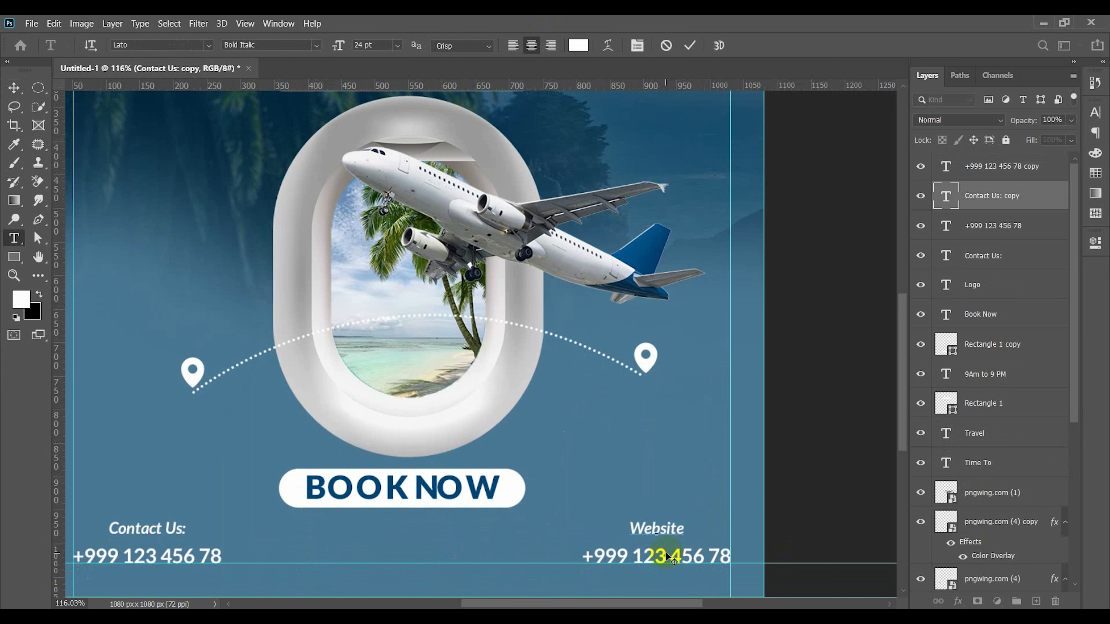
left_click(690, 45)
double_click(675, 558)
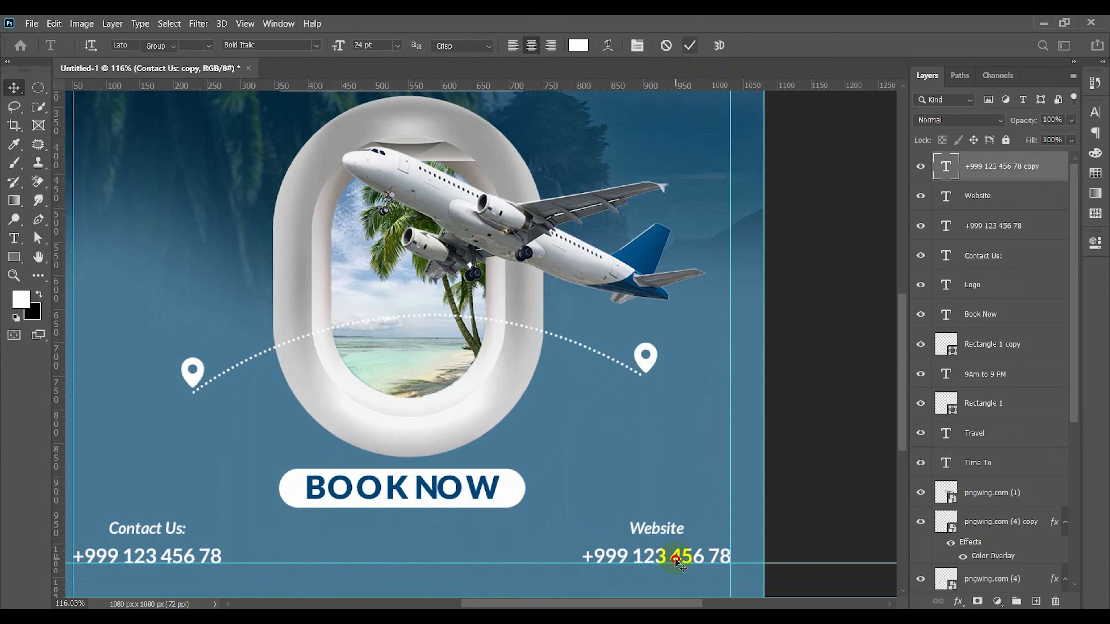
type("www")
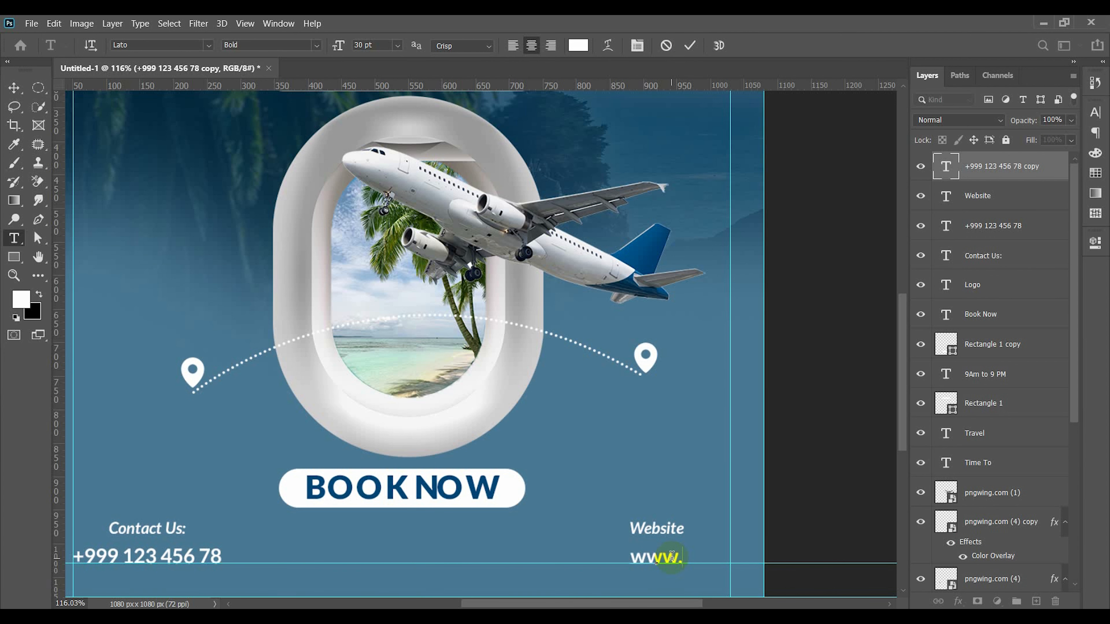
type(".travel.com")
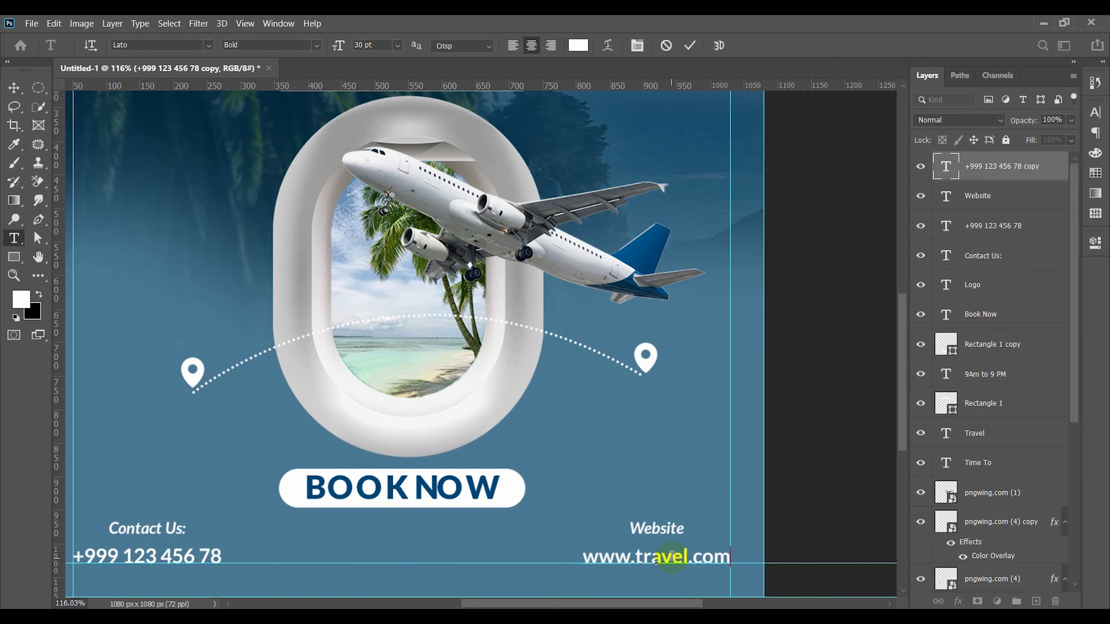
left_click(14, 87)
scroll(477, 439, "down", 3)
left_click(769, 351)
scroll(769, 351, "down", 1)
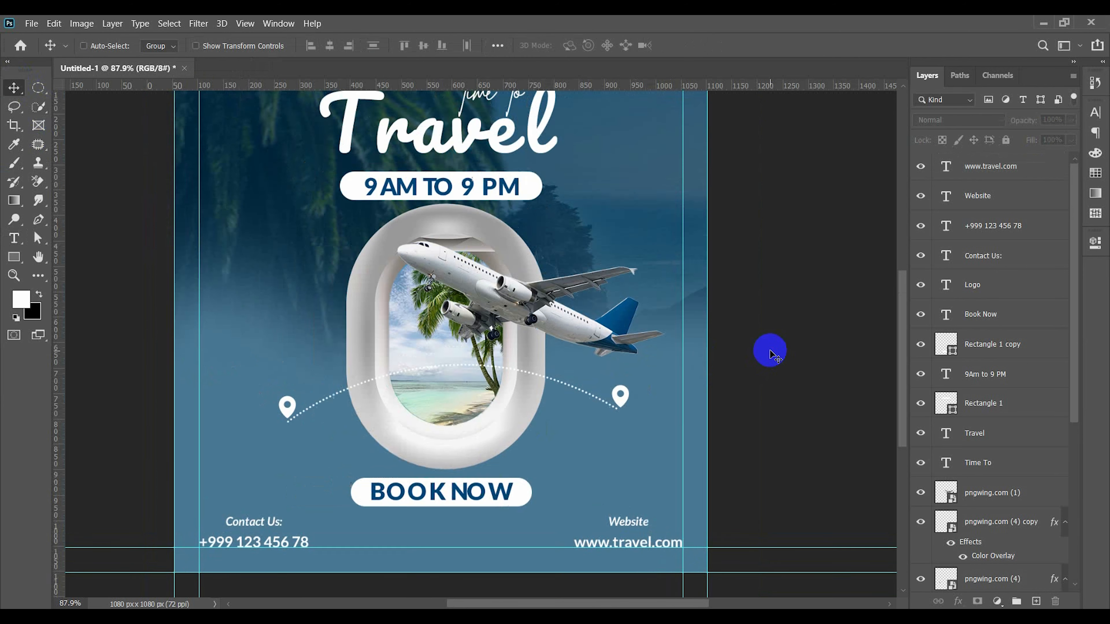
left_click(990, 168)
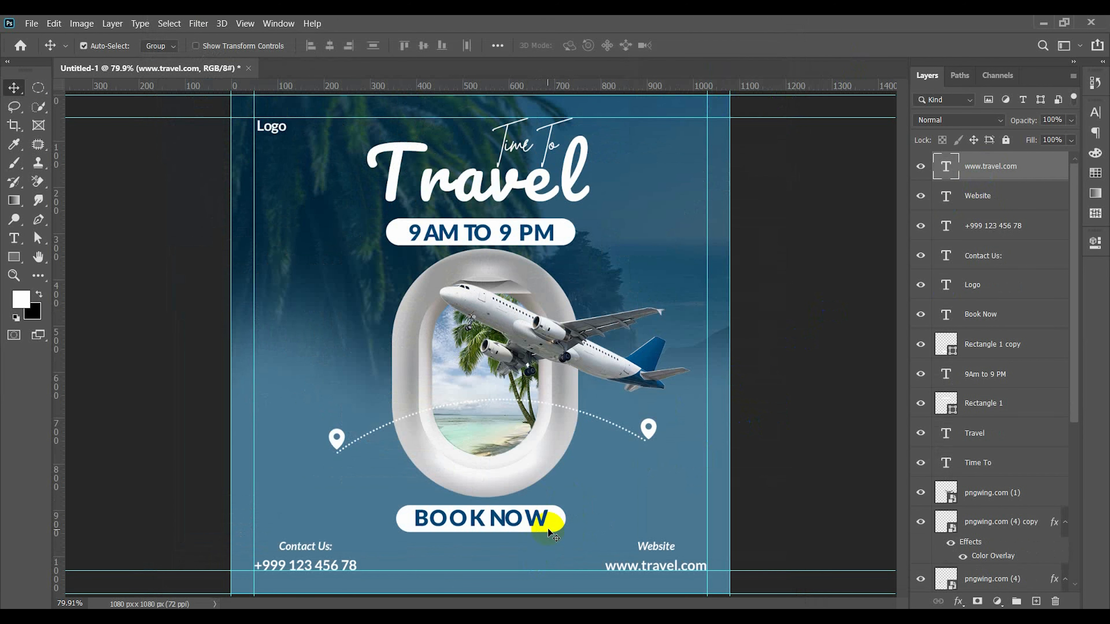
Move the "BOOK NOW" pill down so it sits between the contact details and the website address
left_click_drag(549, 530, 542, 558)
left_click(805, 466)
Add a new empty layer directly below the airplane window layer "pngwing.com (2)"
left_click(488, 476)
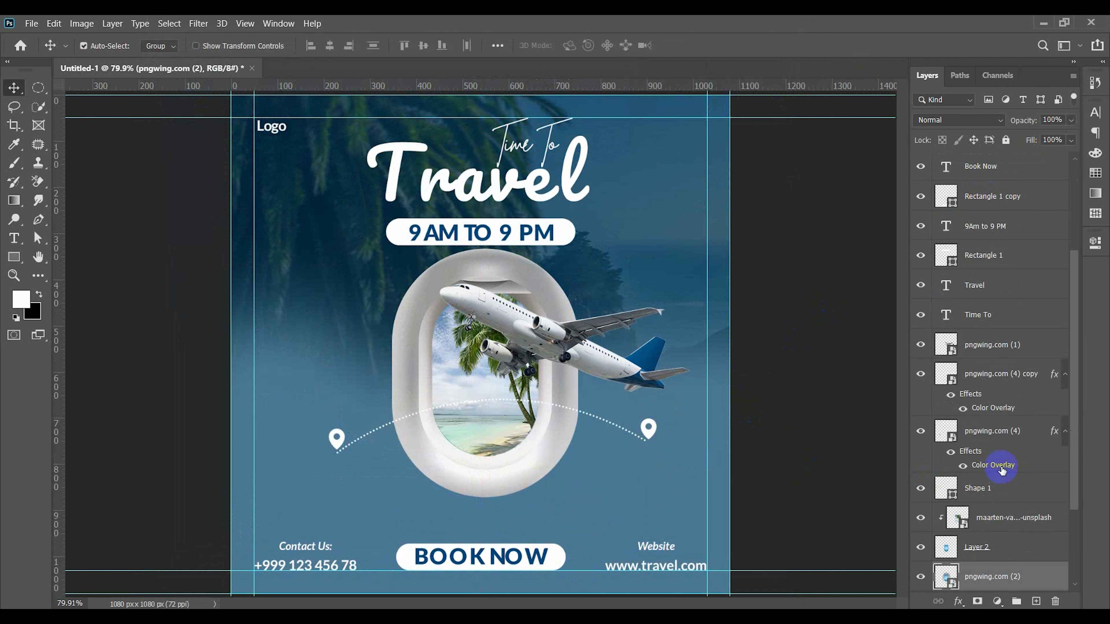
scroll(1002, 470, "down", 3)
left_click(1036, 602)
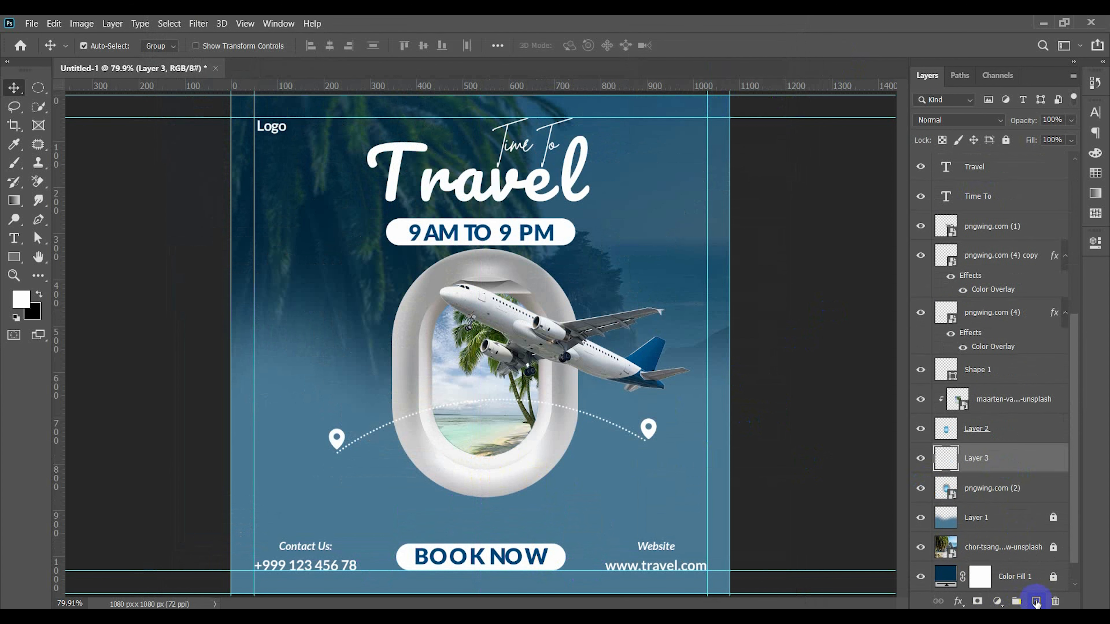
left_click(656, 487)
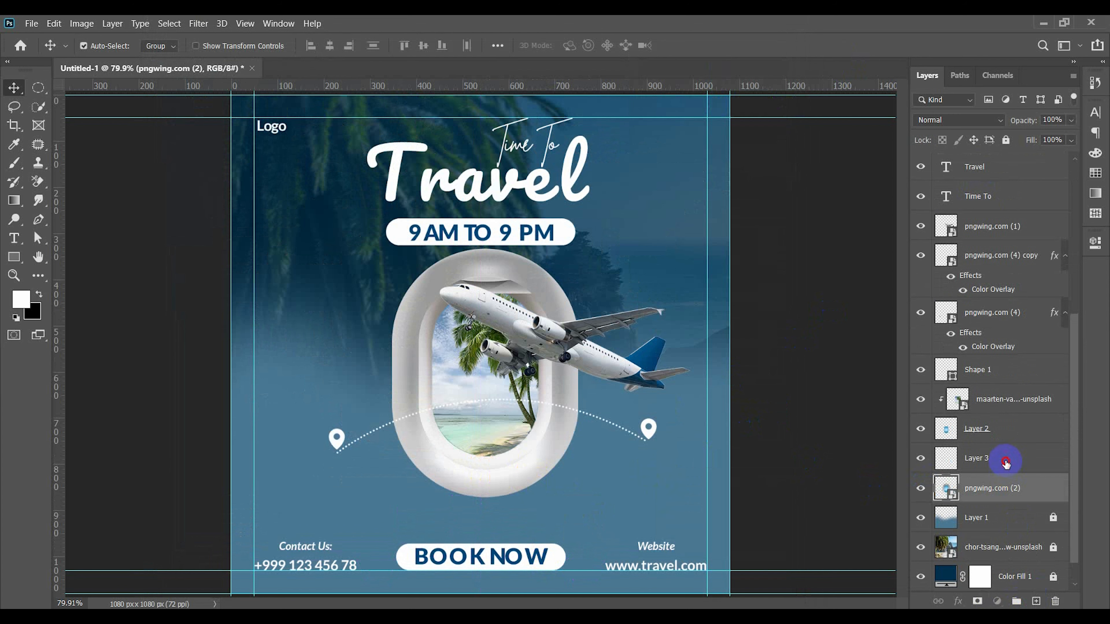
left_click_drag(1005, 463, 998, 509)
Paint one black dab behind the lower half of the window with a soft round 574 px brush at 0% hardness
left_click(15, 166)
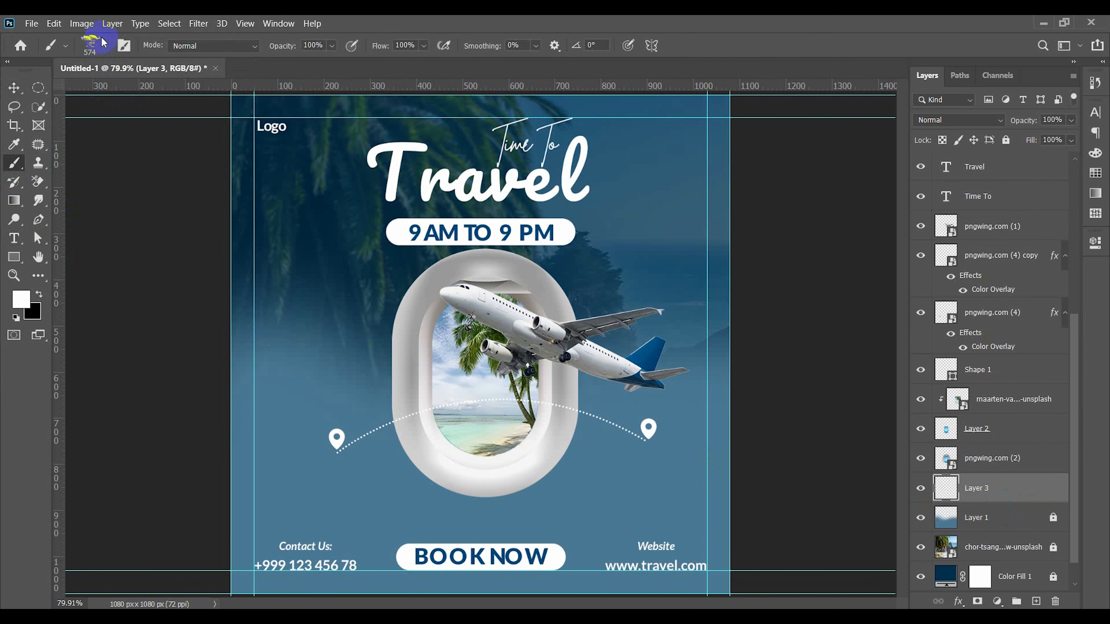
right_click(52, 127)
scroll(34, 206, "up", 5)
left_click(59, 163)
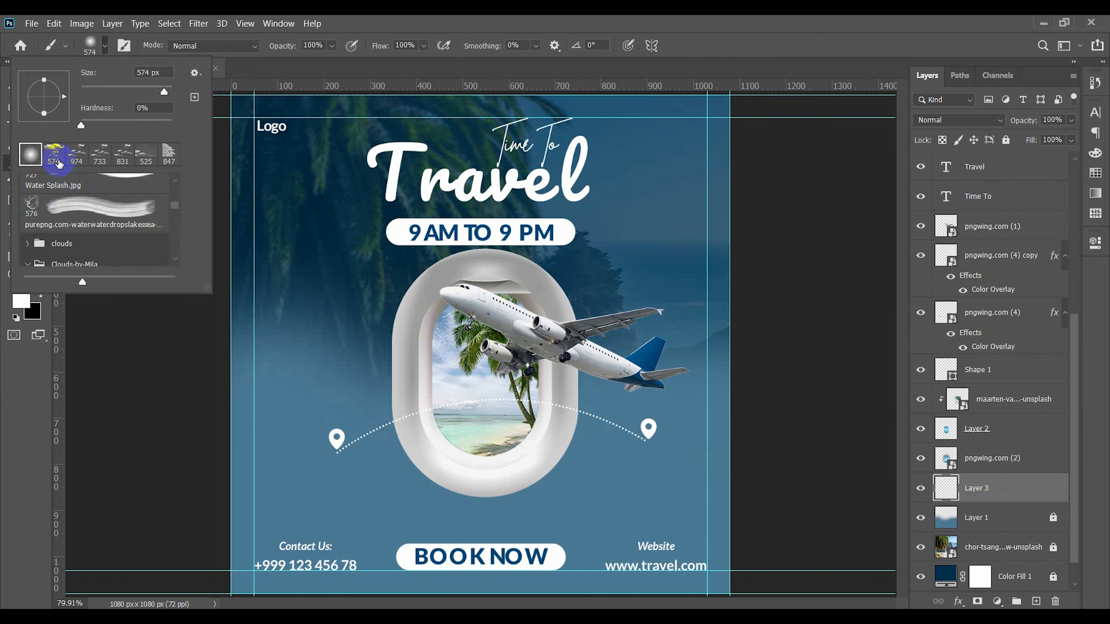
left_click(40, 302)
left_click(489, 429)
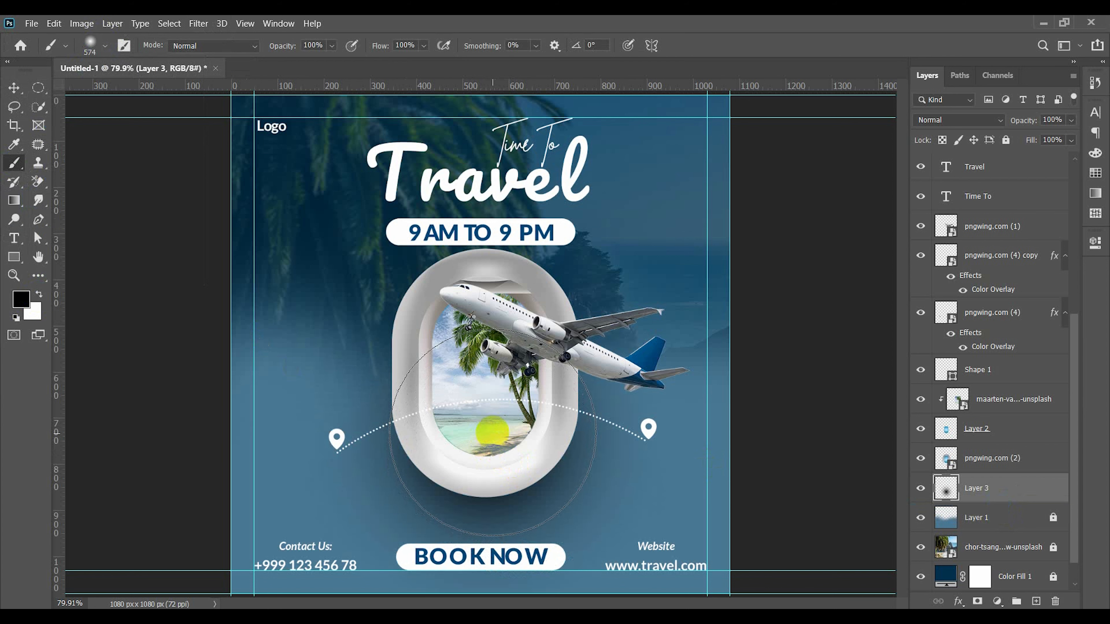
Flatten the black dab to 6.21% height and move it to the window's bottom edge as a ground shadow
key("ctrl+t")
left_click(14, 89)
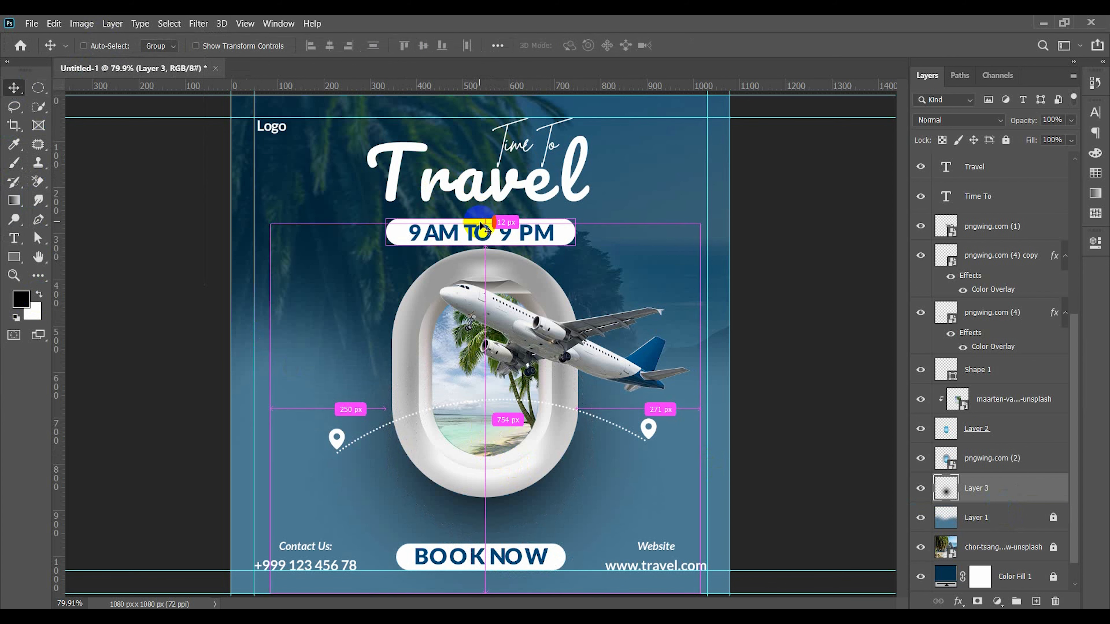
key("ctrl+t")
left_click_drag(485, 223, 509, 571)
left_click_drag(510, 528, 522, 441)
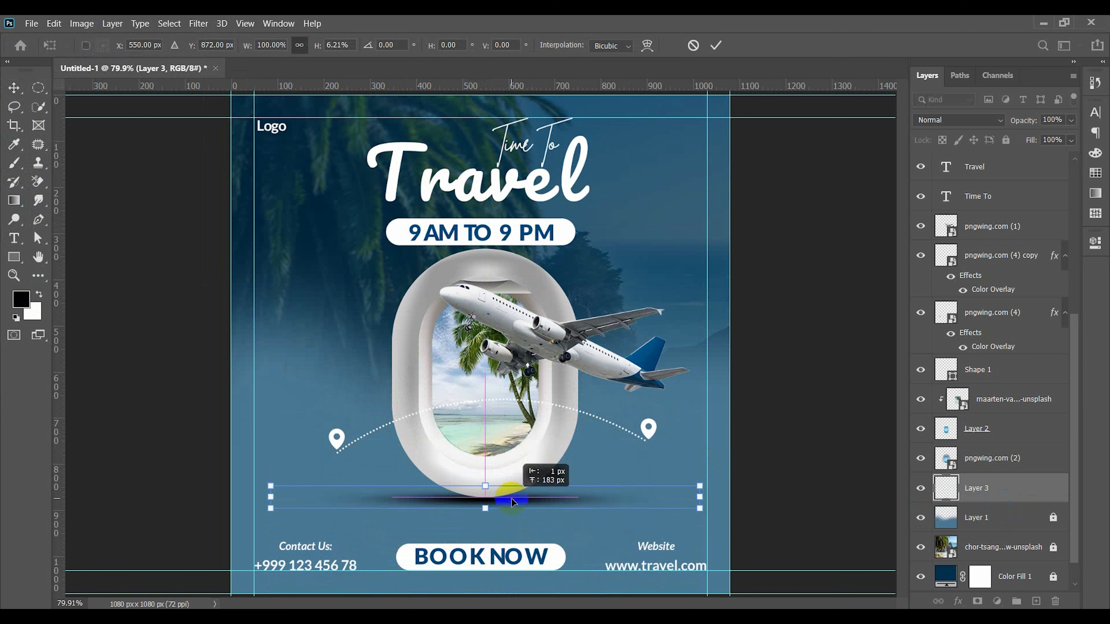
key("Up")
key("Up")
key("Up")
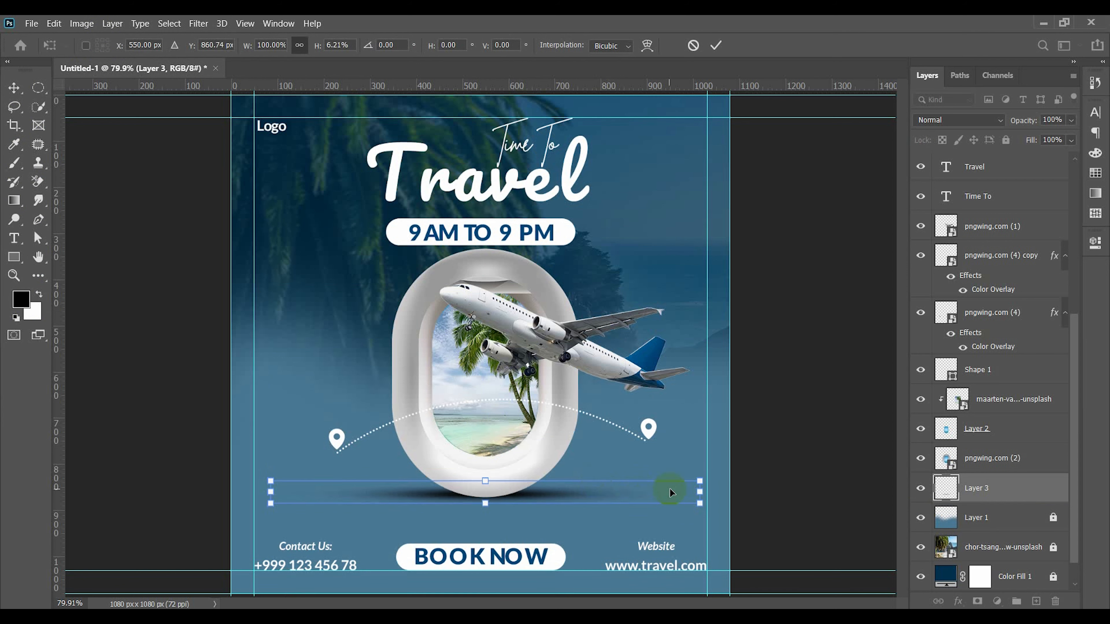
Scale the shadow to 81.15% width and 5.04% height, centred beneath the airplane window
left_click_drag(701, 492, 618, 493)
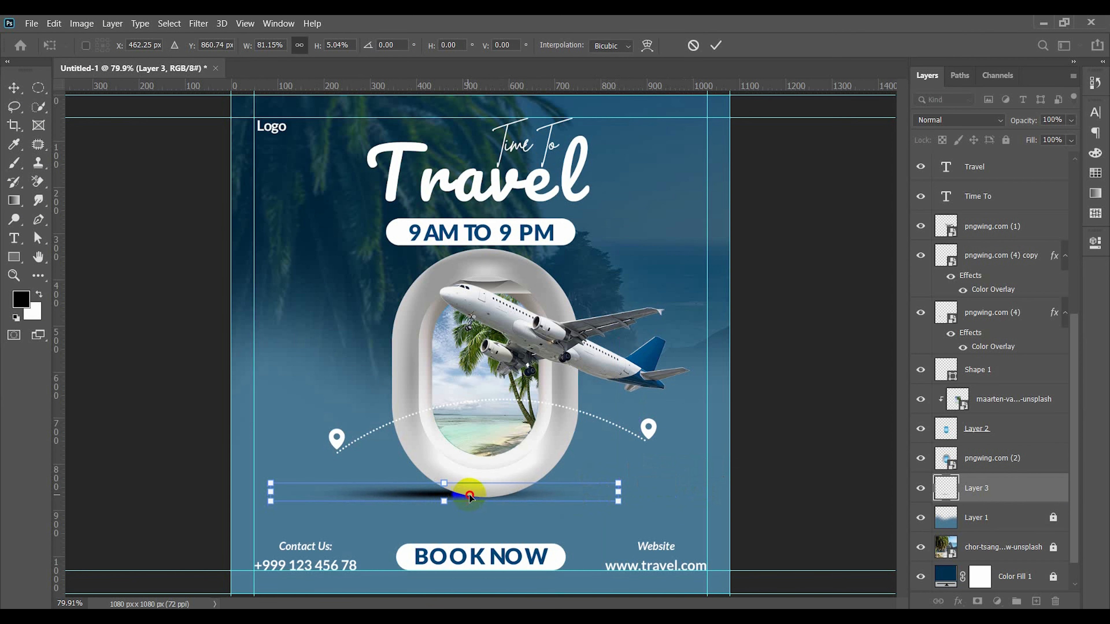
left_click_drag(470, 496, 508, 497)
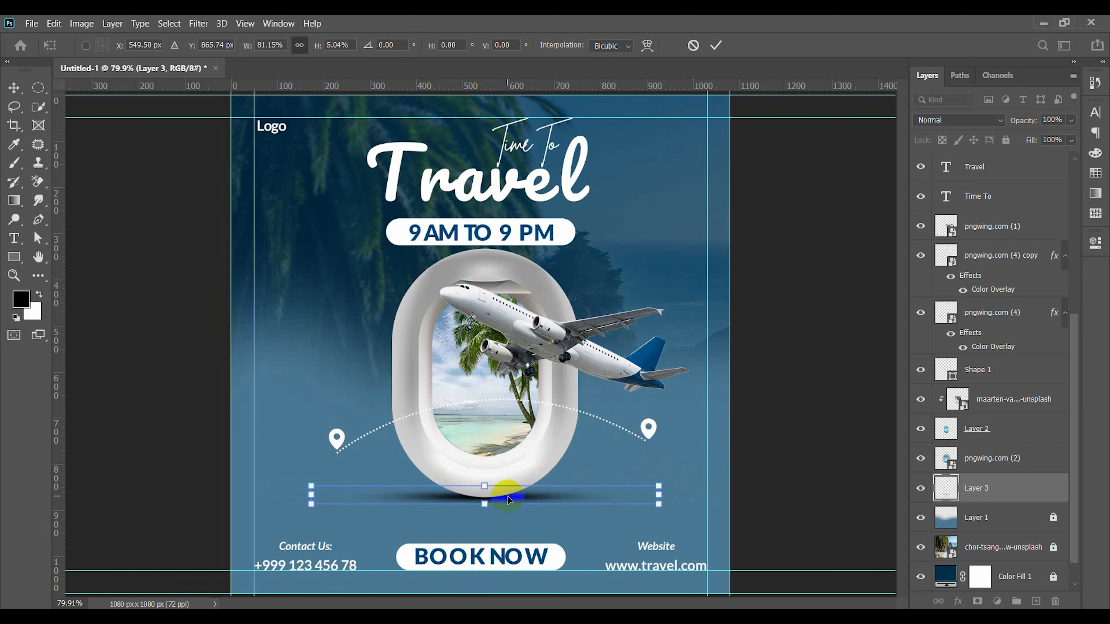
key("Return")
left_click(822, 454)
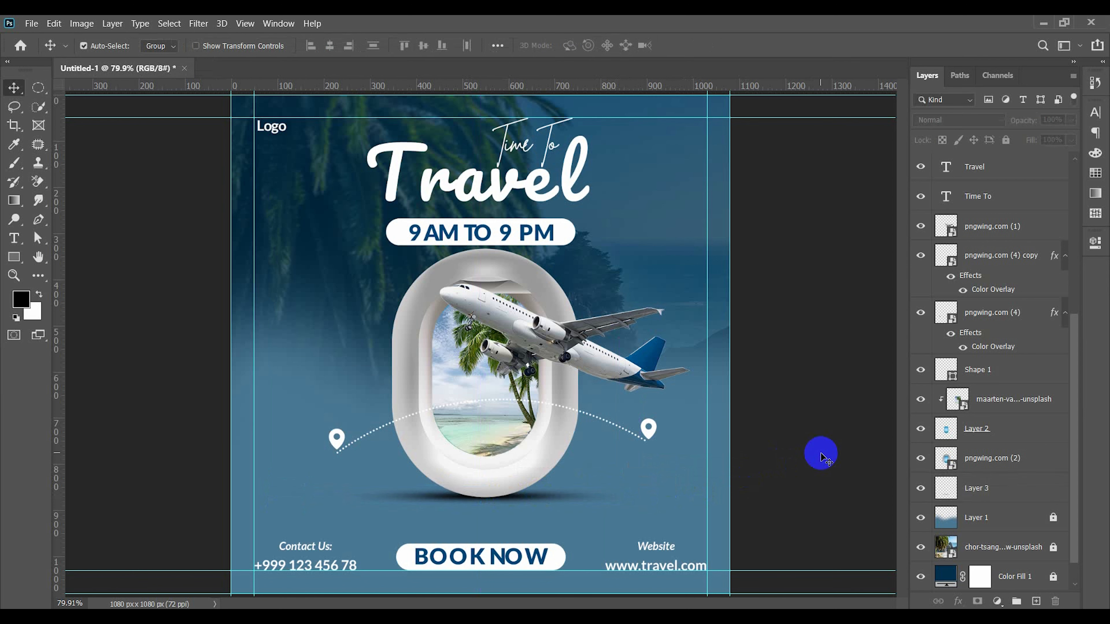
Nudge the "BOOK NOW" pill slightly upward beneath the window's shadow
left_click_drag(553, 556, 556, 554)
left_click(777, 511)
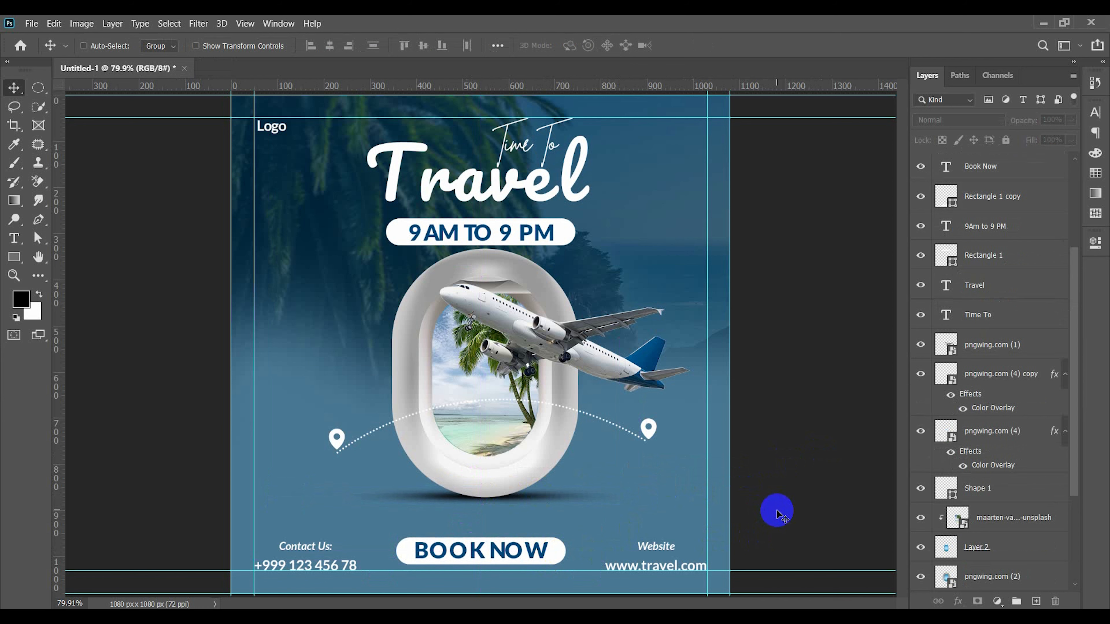
Add a new layer above all others and set up the Cloud415 brush at 499 px
scroll(1053, 403, "up", 4)
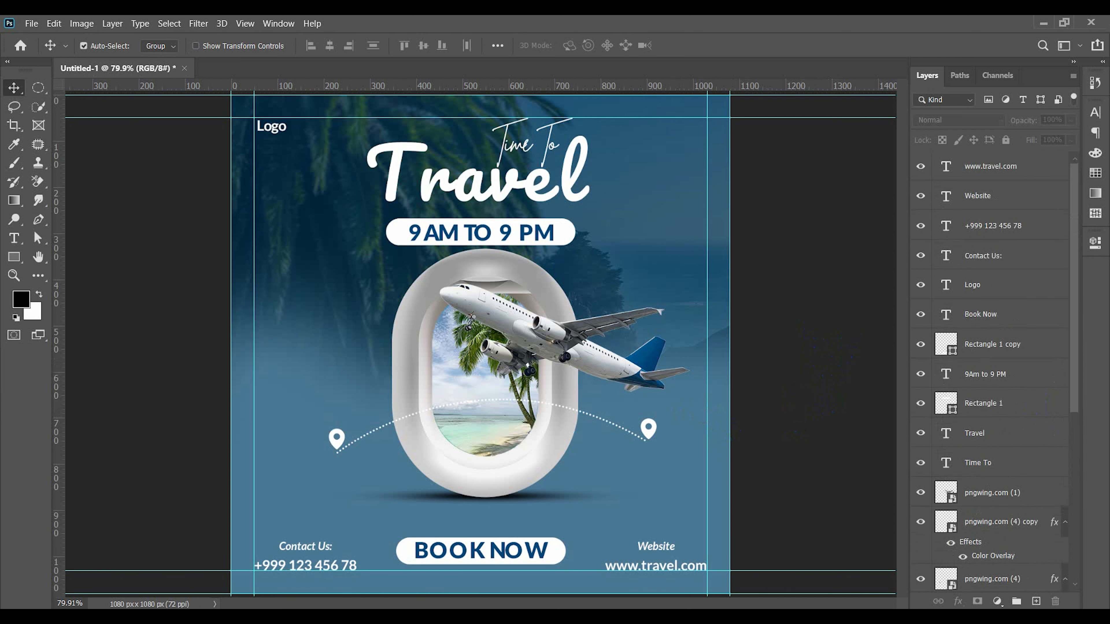
left_click(1036, 602)
left_click(10, 165)
left_click(105, 46)
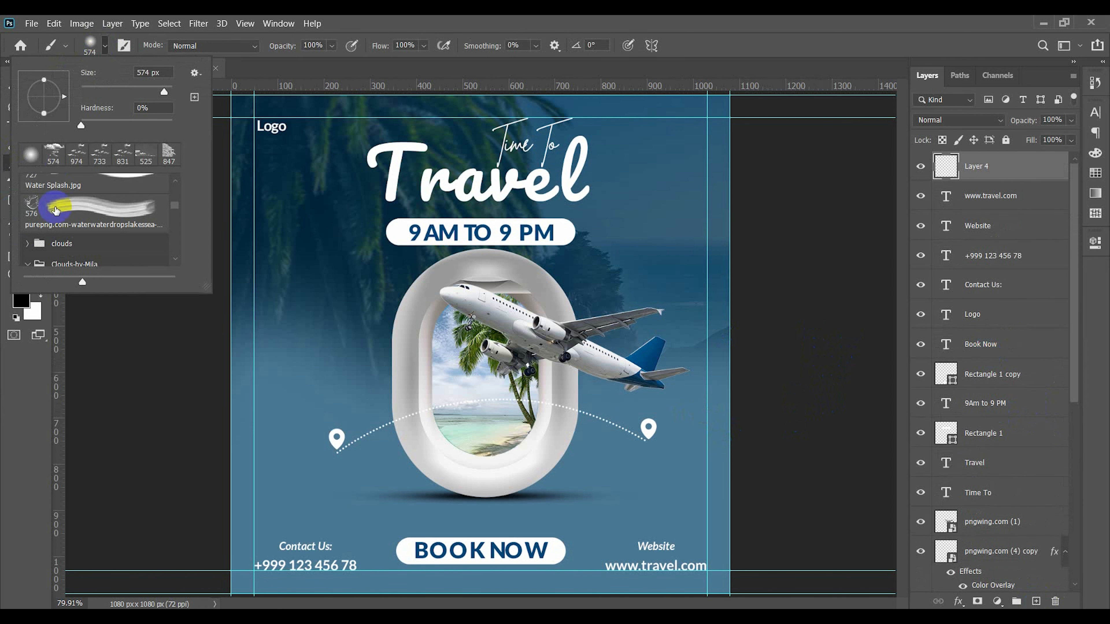
scroll(52, 222, "down", 5)
scroll(55, 224, "down", 10)
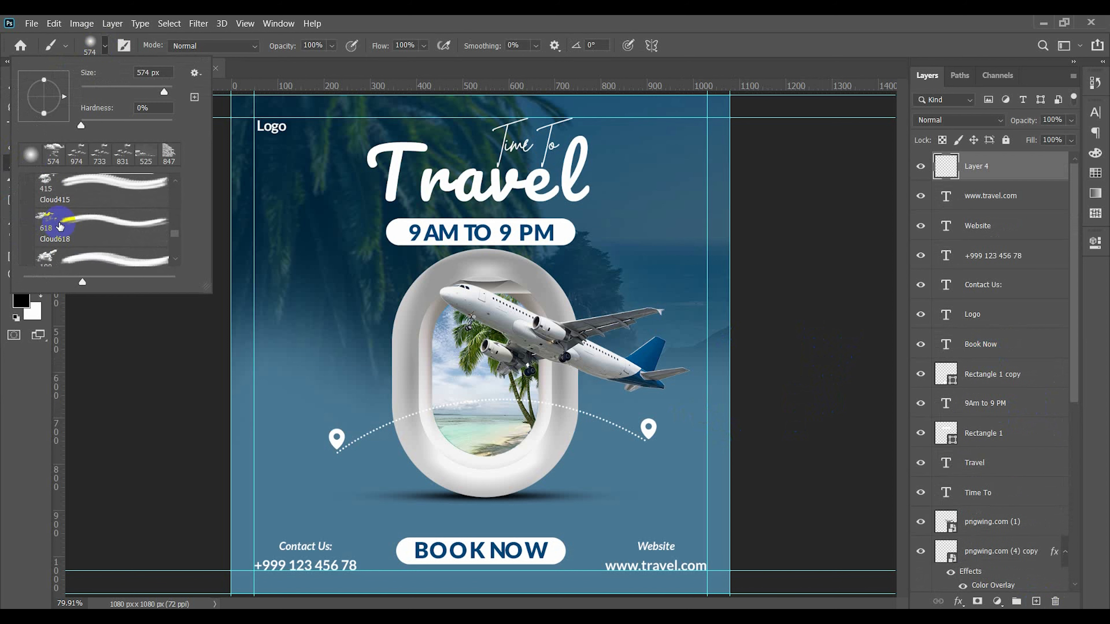
scroll(83, 245, "up", 6)
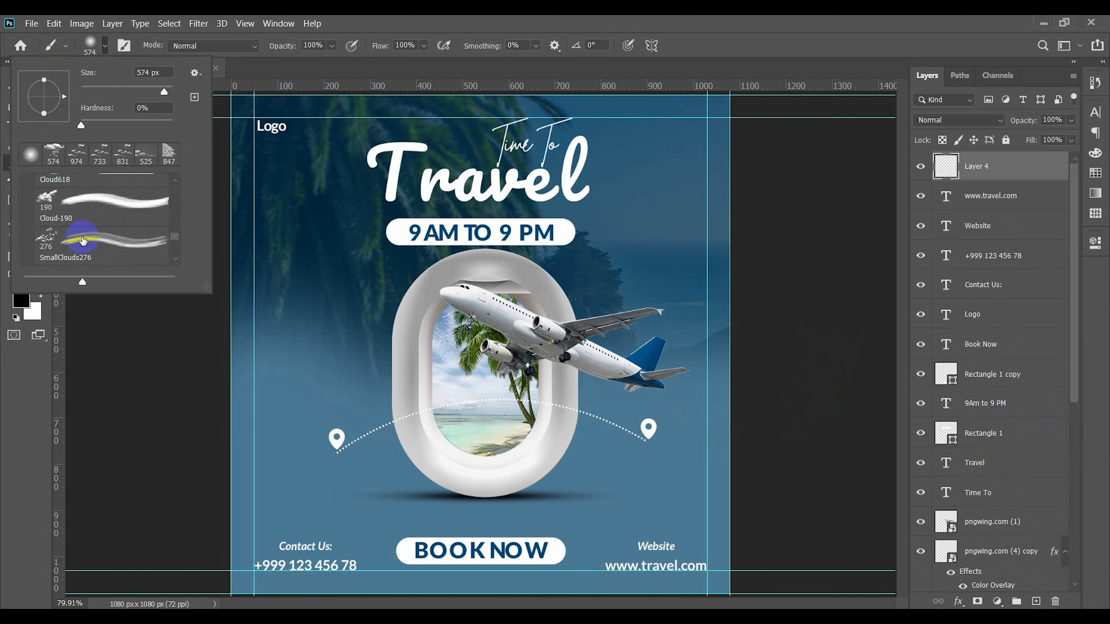
left_click(89, 230)
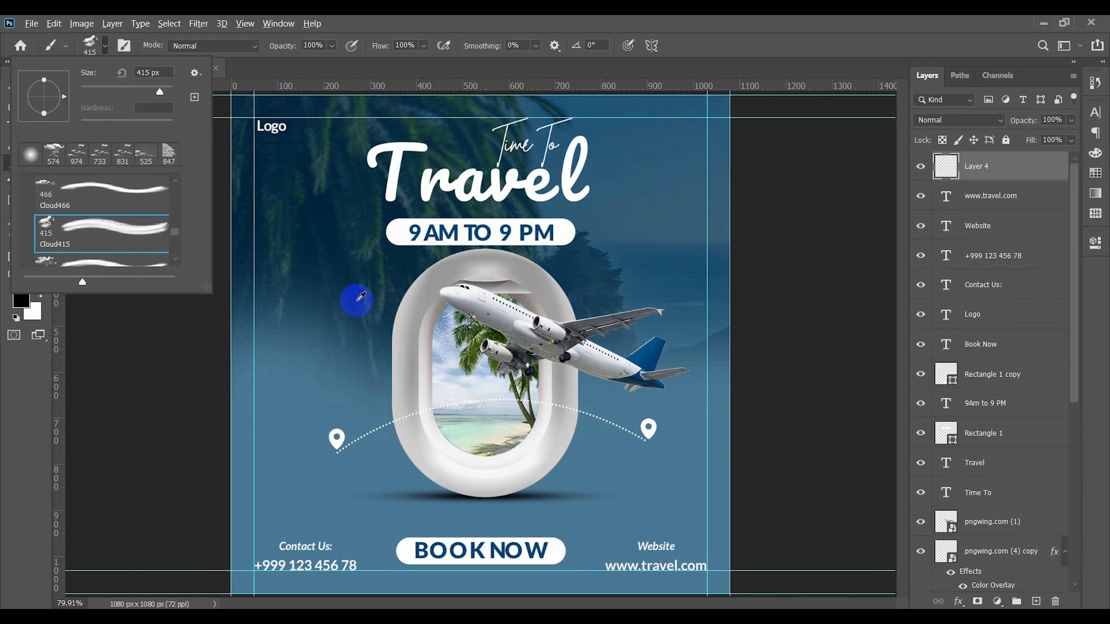
left_click_drag(361, 300, 381, 305)
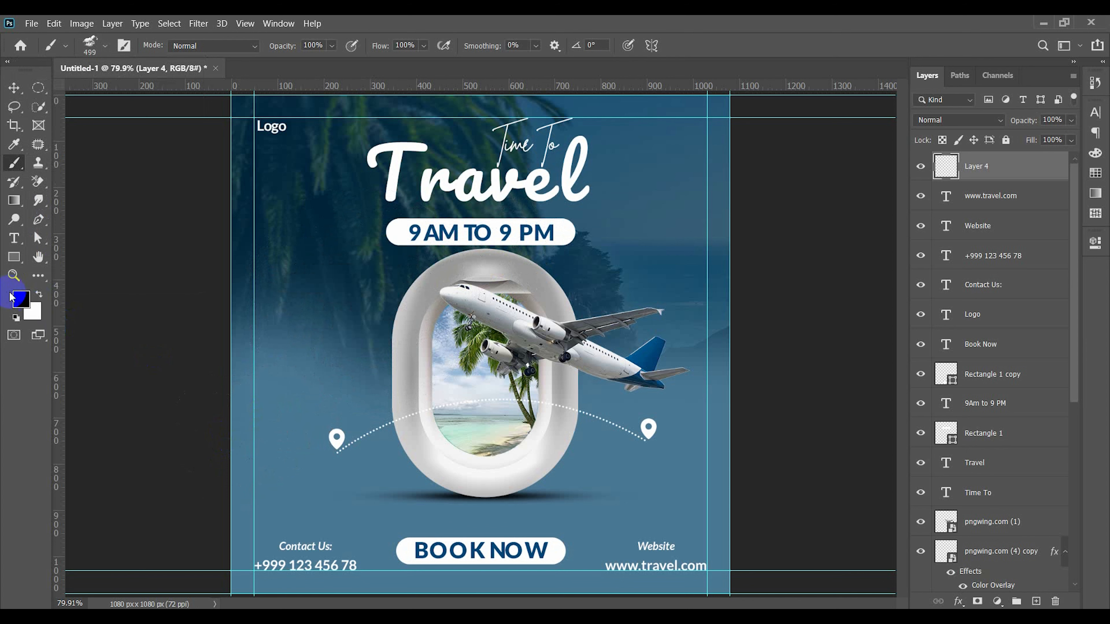
Stamp white 499 px clouds beside the window's left edge and to the right of the "Travel" headline
left_click(21, 299)
left_click(690, 258)
left_click(1019, 253)
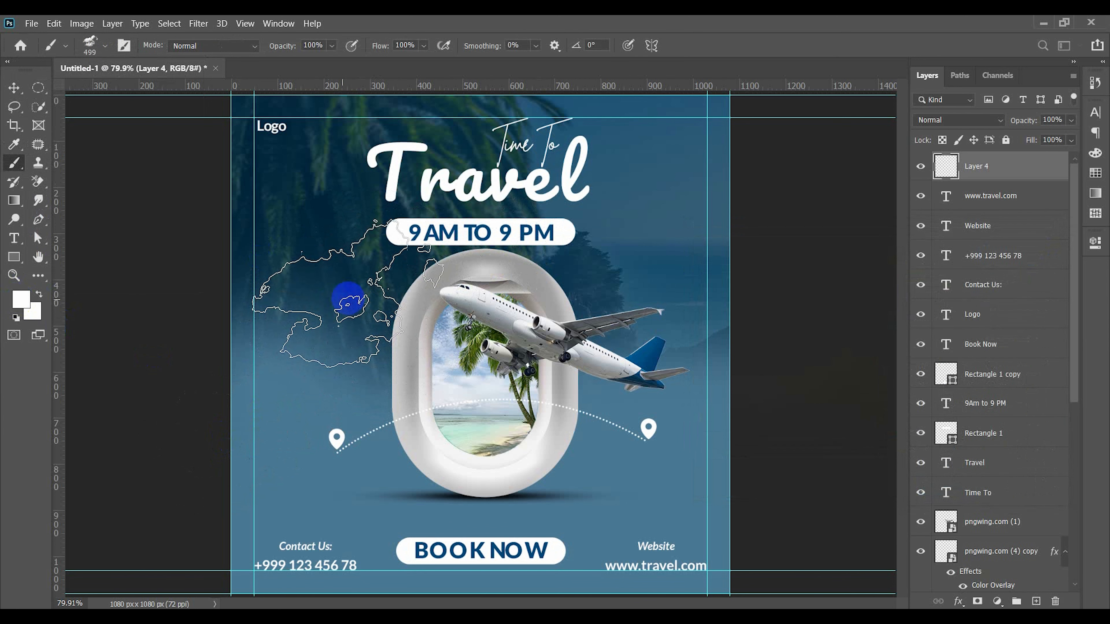
left_click(332, 292)
key("ctrl+z")
left_click(327, 315)
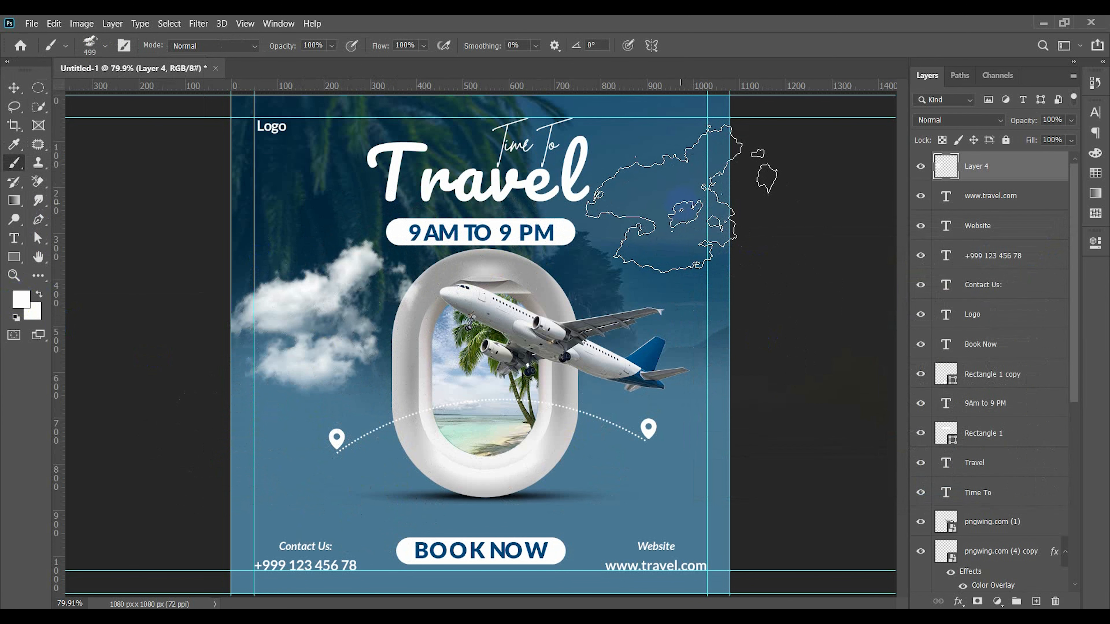
left_click(663, 200)
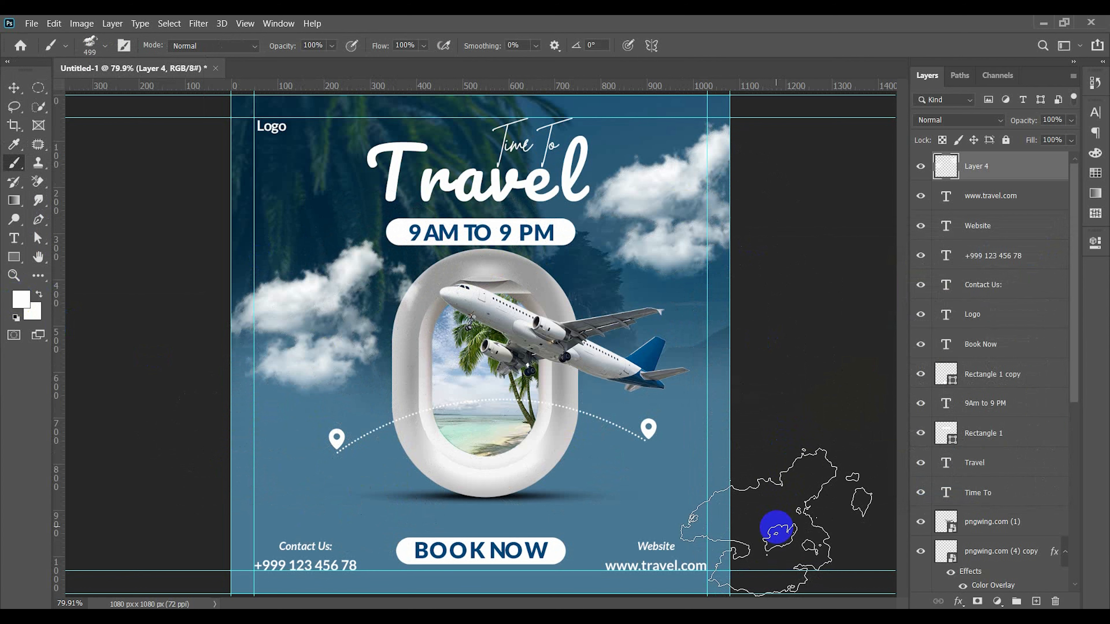
left_click(657, 481)
key("ctrl+z")
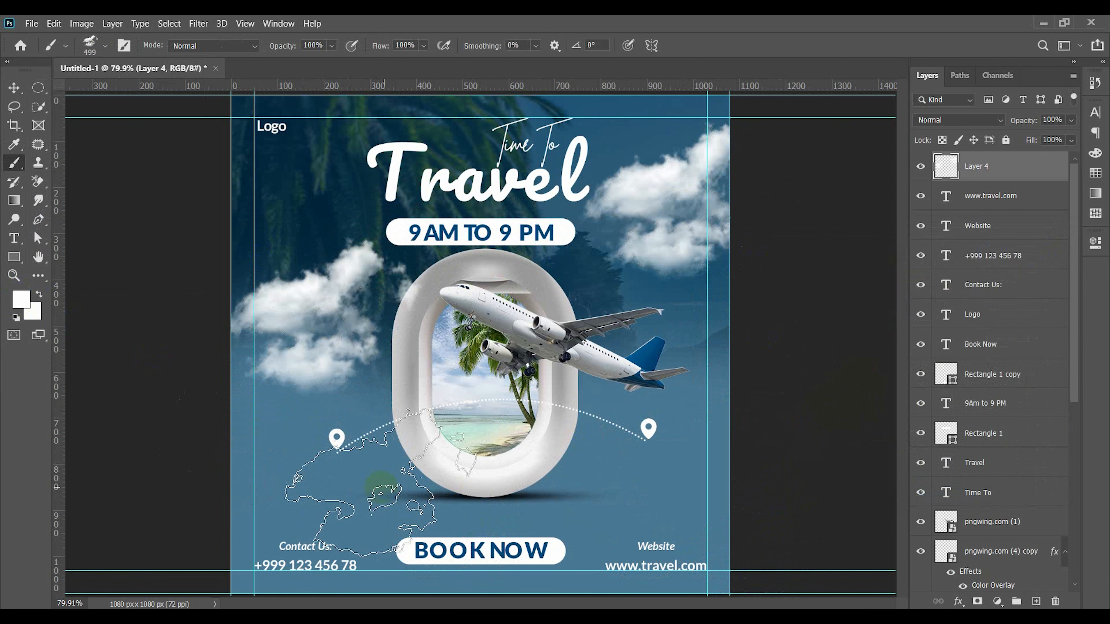
Reduce the cloud brush to 313 px and stamp a smaller white cloud below the "Logo" text
left_click_drag(486, 490, 446, 492)
left_click(299, 205)
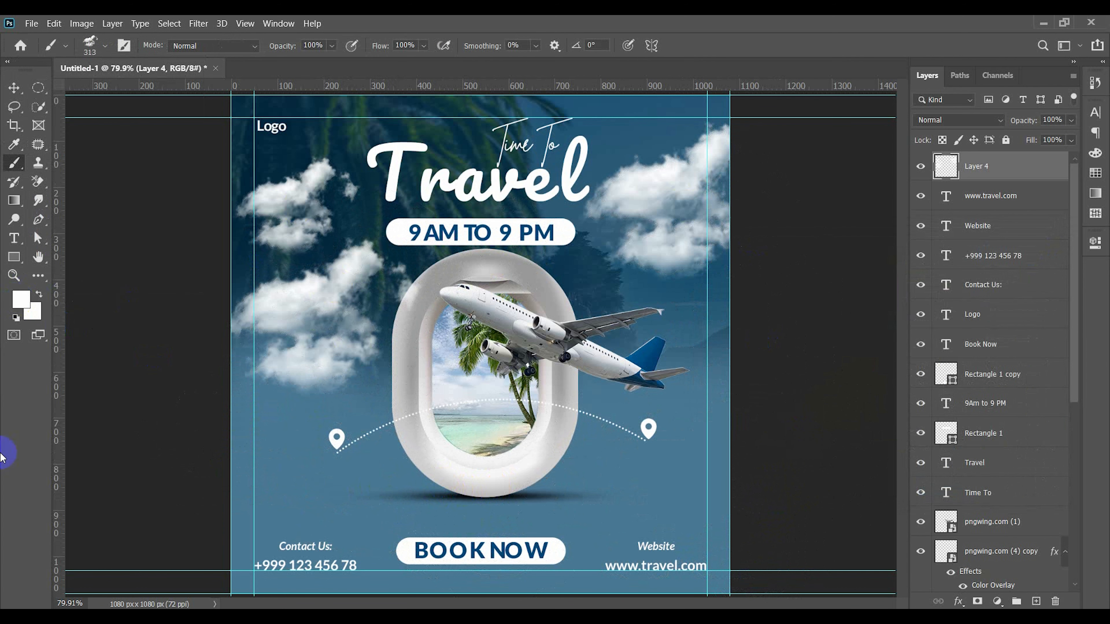
left_click(13, 90)
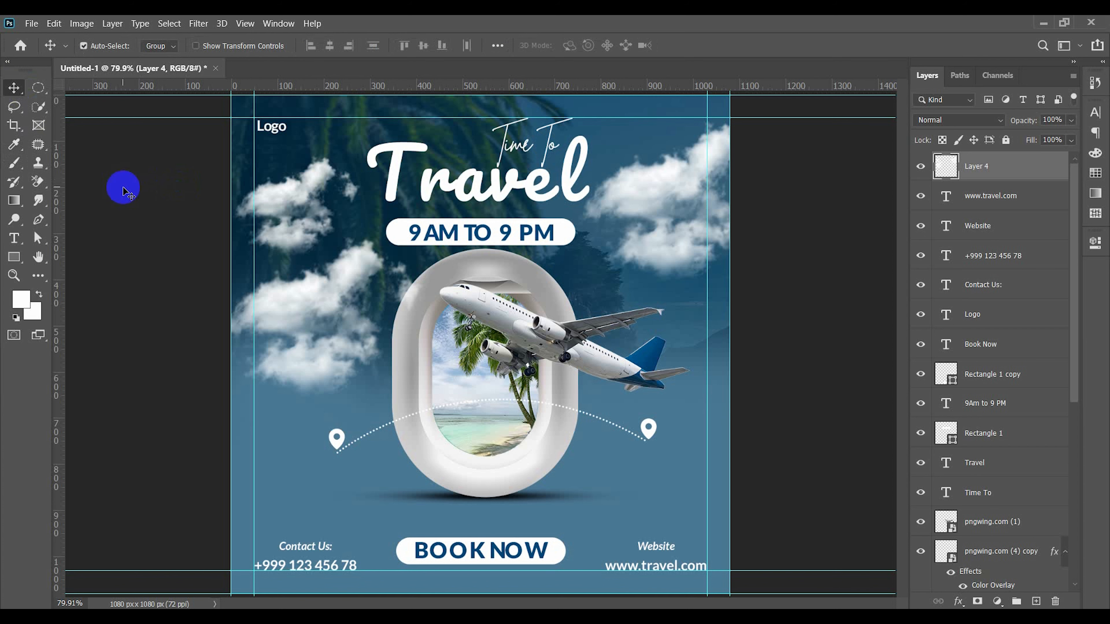
left_click(784, 392)
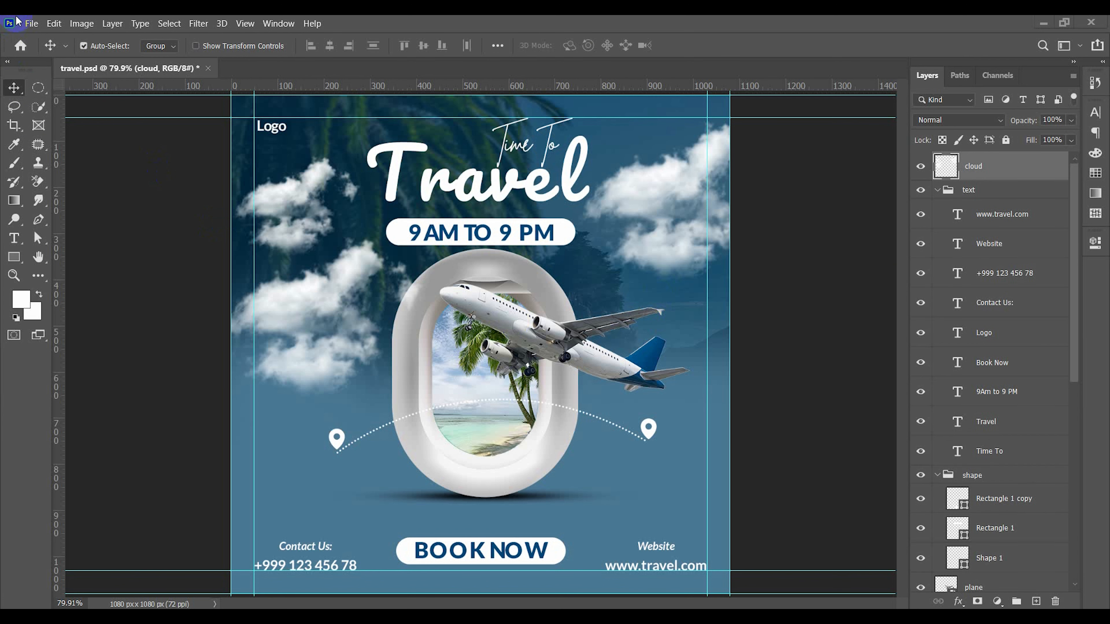
Place the pink heart image "pngwing.com (3)" from the Downloads folder as an embedded object
left_click(29, 23)
left_click(87, 285)
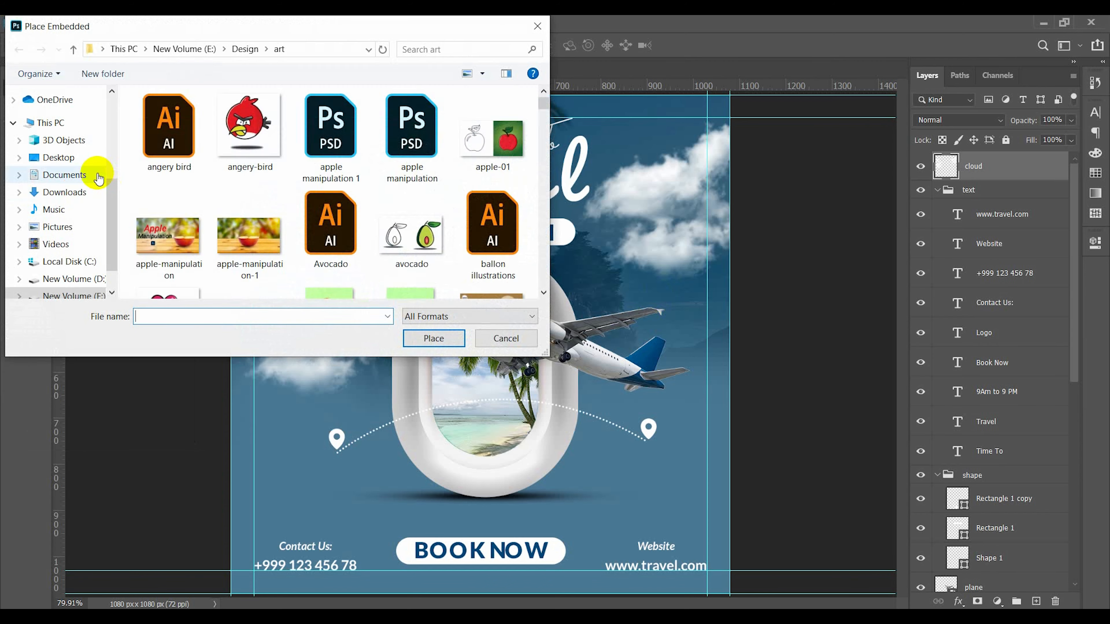
left_click(66, 193)
left_click(247, 131)
left_click(434, 338)
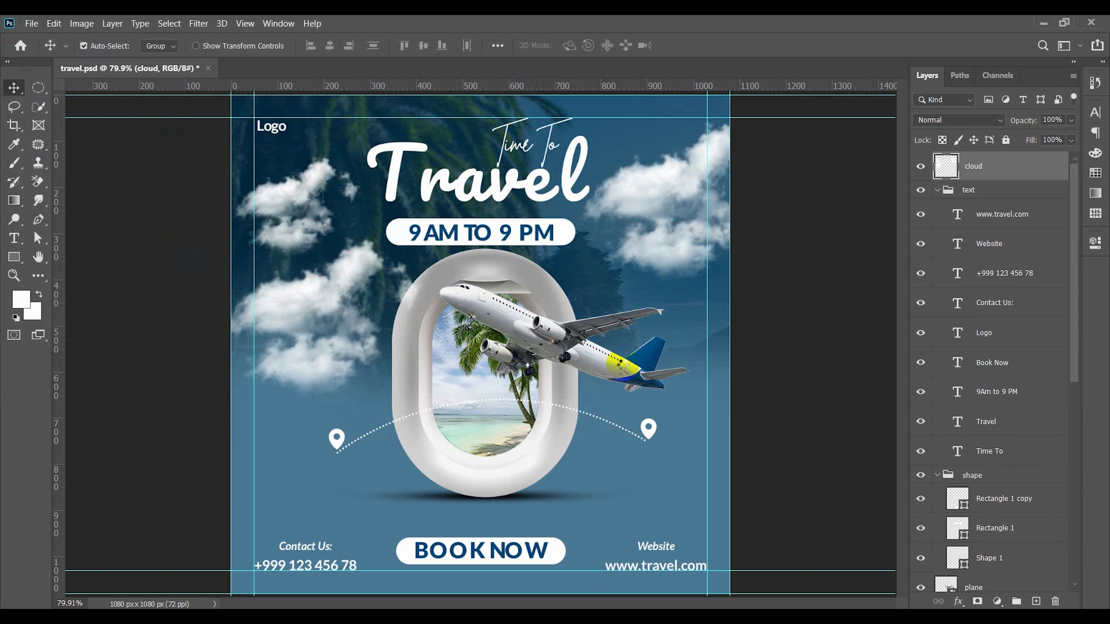
Scale the heart to about 11.7%, rotate it -15.14° and position it at the window's left edge
left_click_drag(733, 347, 471, 352)
left_click_drag(406, 371, 437, 379)
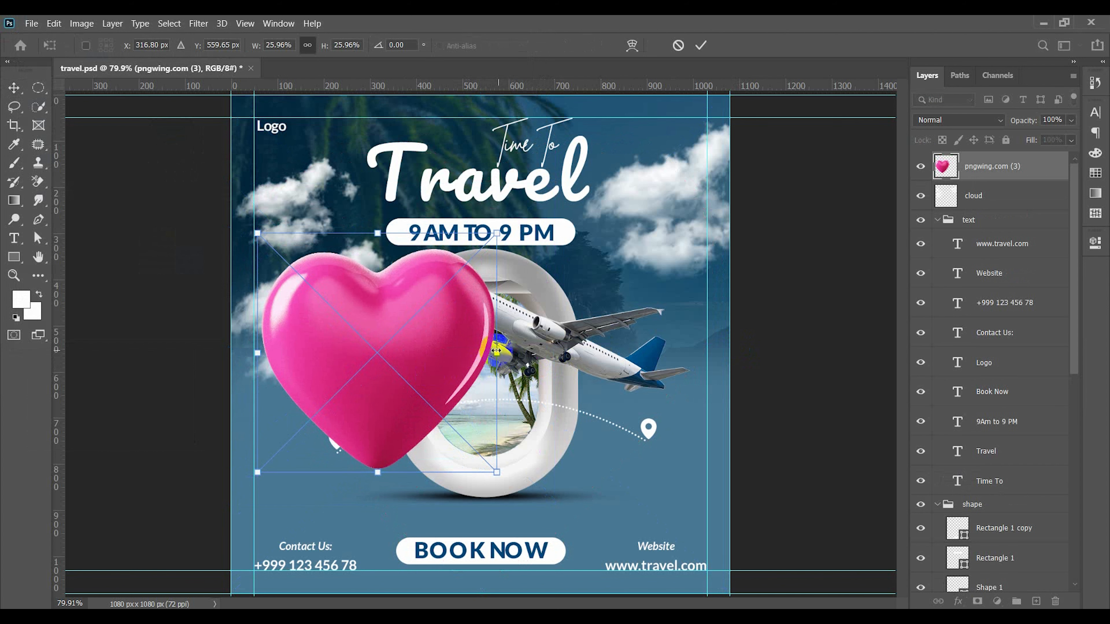
left_click_drag(496, 354, 389, 386)
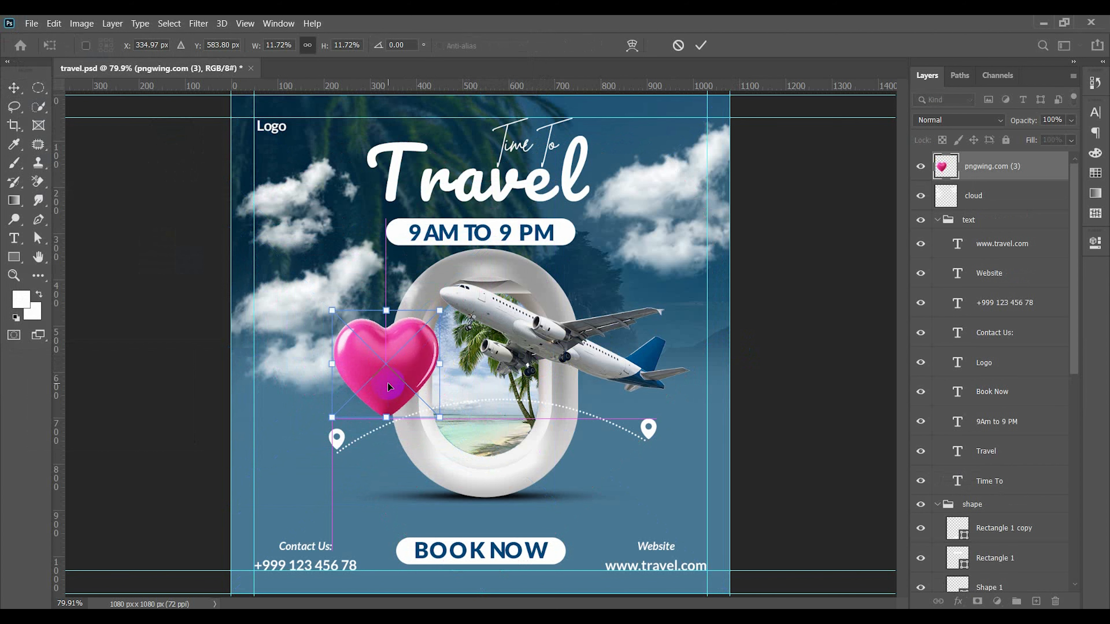
left_click_drag(438, 418, 464, 413)
Duplicate the heart onto the window's lower-right edge near the right pin and scale the copy to 7.71%
left_click_drag(392, 380, 600, 423)
key("Return")
key("ctrl+t")
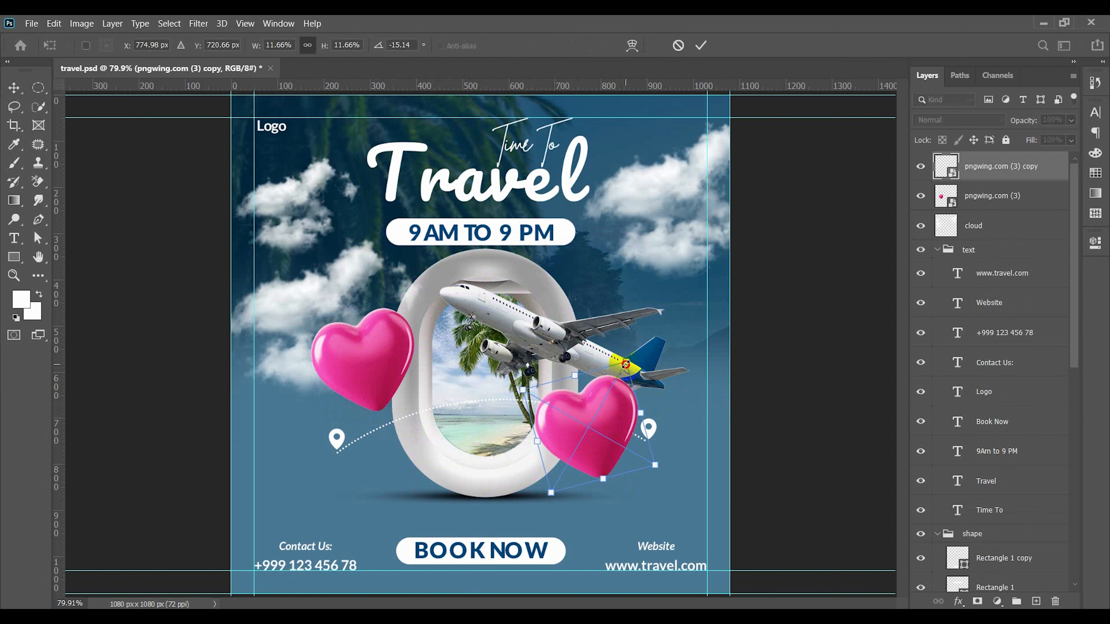
left_click_drag(625, 364, 613, 387)
key("Return")
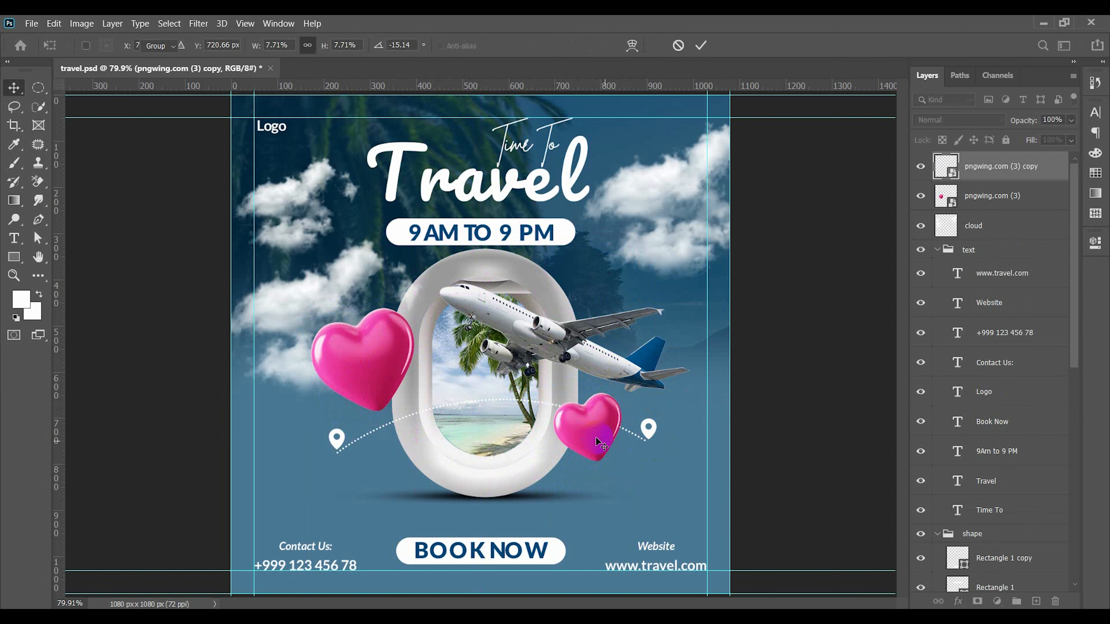
Scale the original heart at the window's left edge to 9.99%
left_click(364, 364)
key("ctrl+t")
left_click_drag(409, 283, 394, 313)
key("Return")
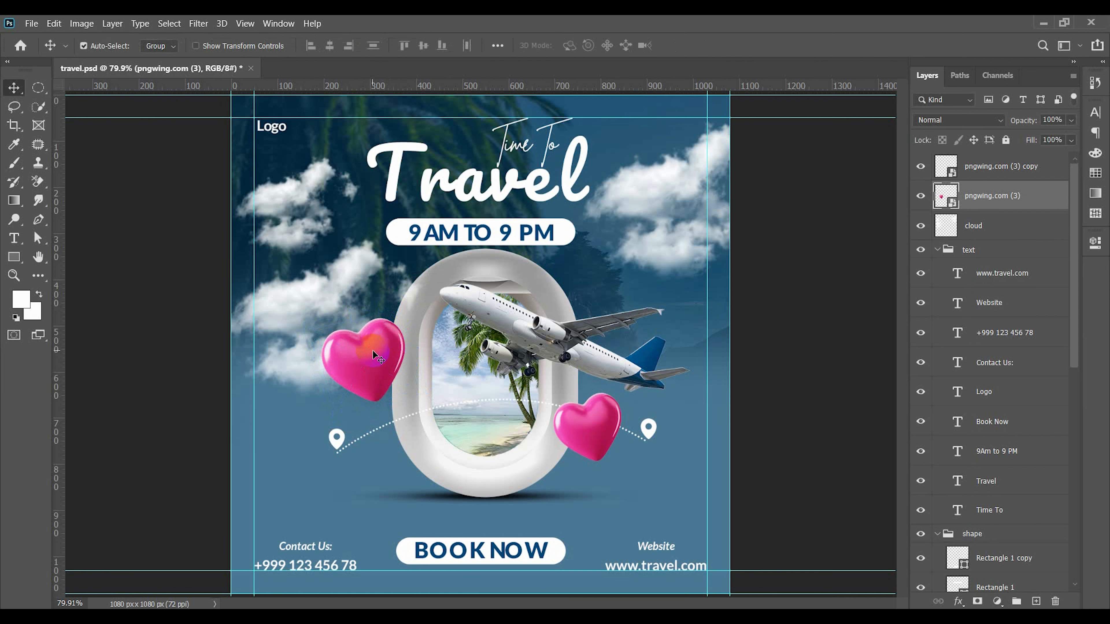
key("ctrl+t")
left_click_drag(395, 312, 398, 307)
double_click(371, 345)
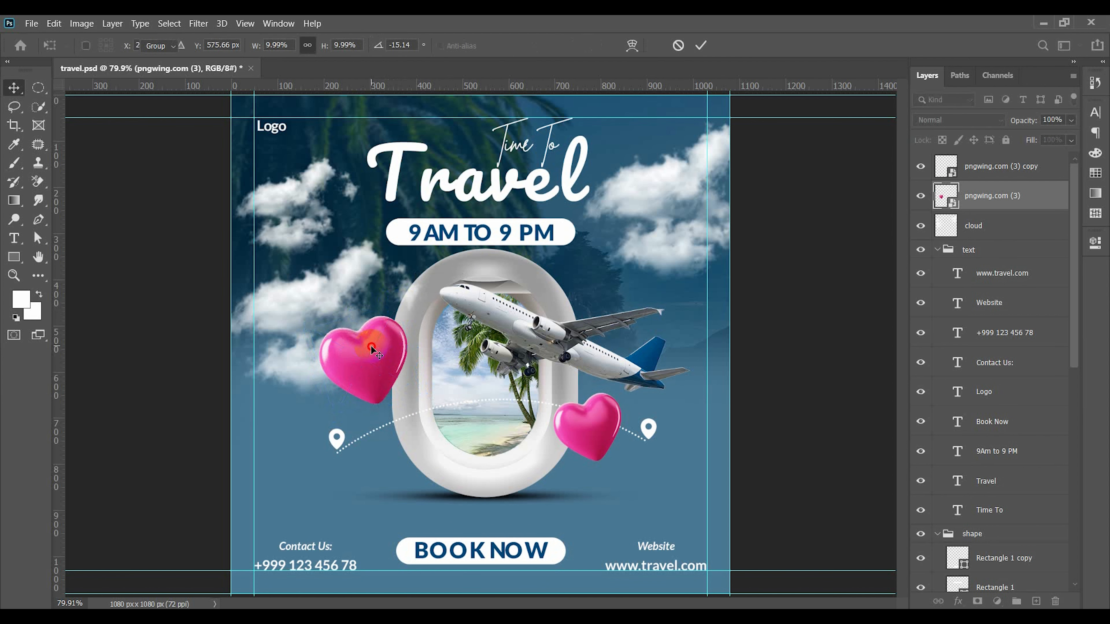
Apply a Gaussian Blur with a 2.6-pixel radius to the pink heart at the window's left edge
left_click(199, 24)
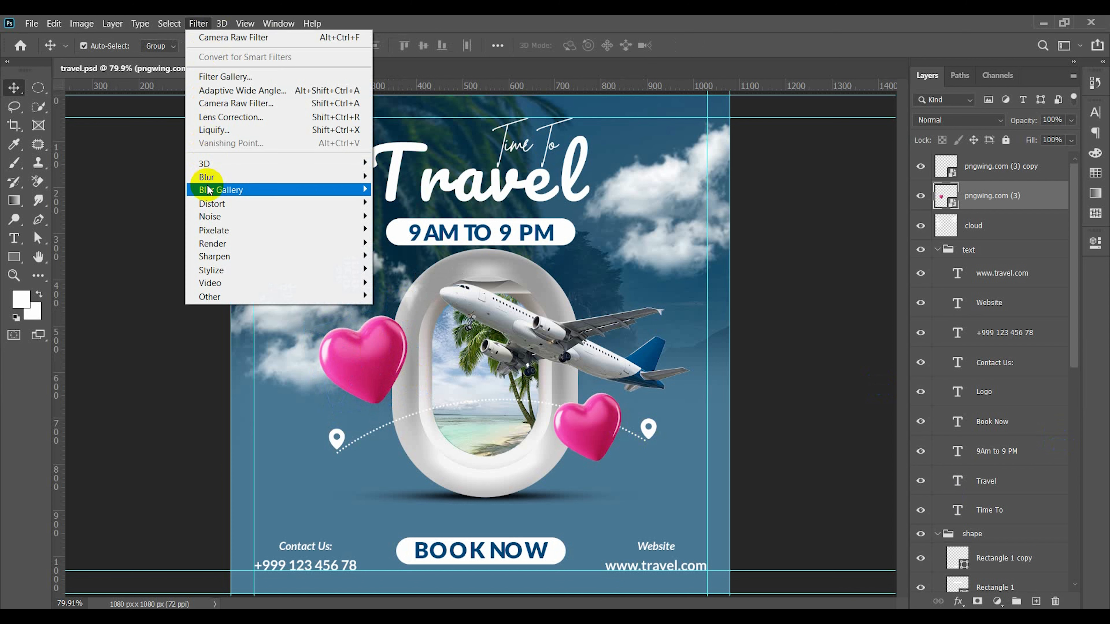
mouse_move(219, 176)
left_click(404, 228)
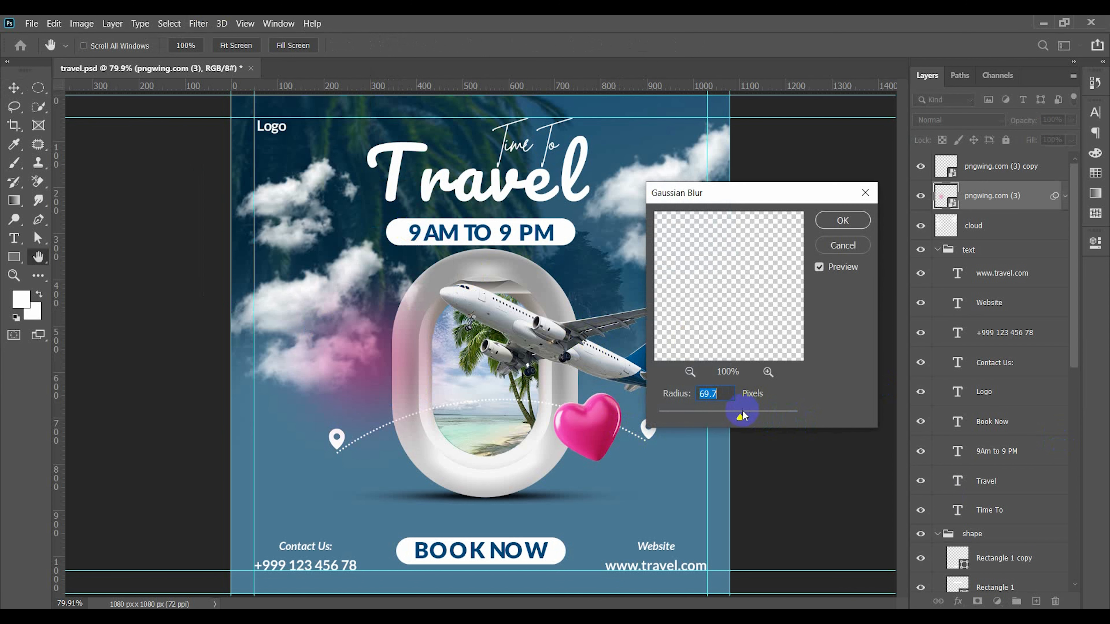
left_click_drag(687, 416, 687, 416)
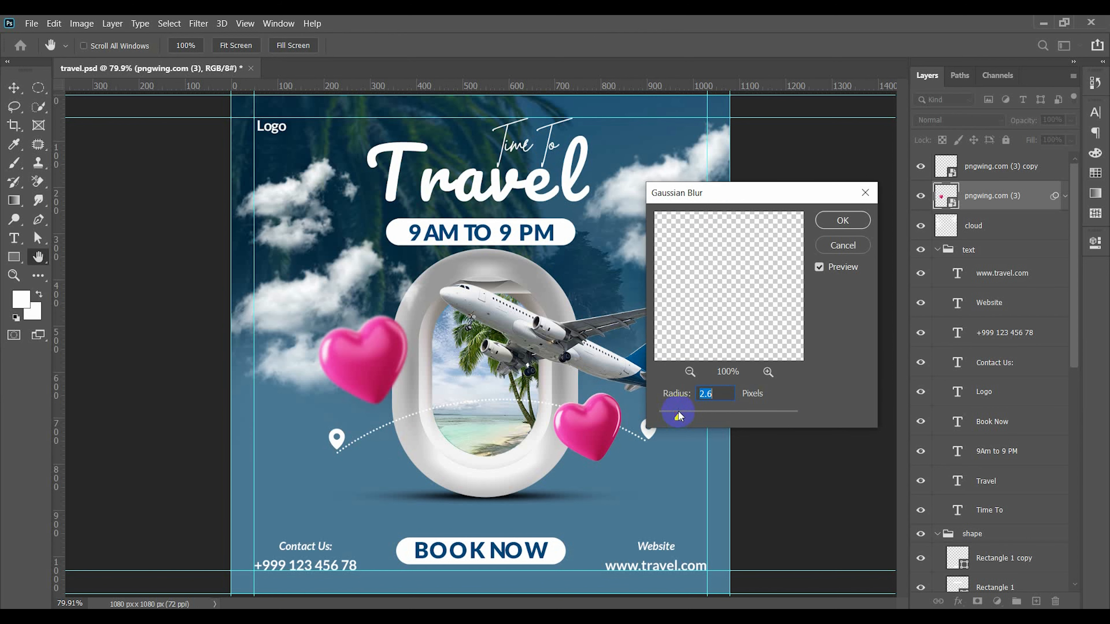
left_click(844, 220)
Recolour the heart near the right pin red with a Hue/Saturation adjustment clipped to its layer, Hue +33
left_click(577, 418)
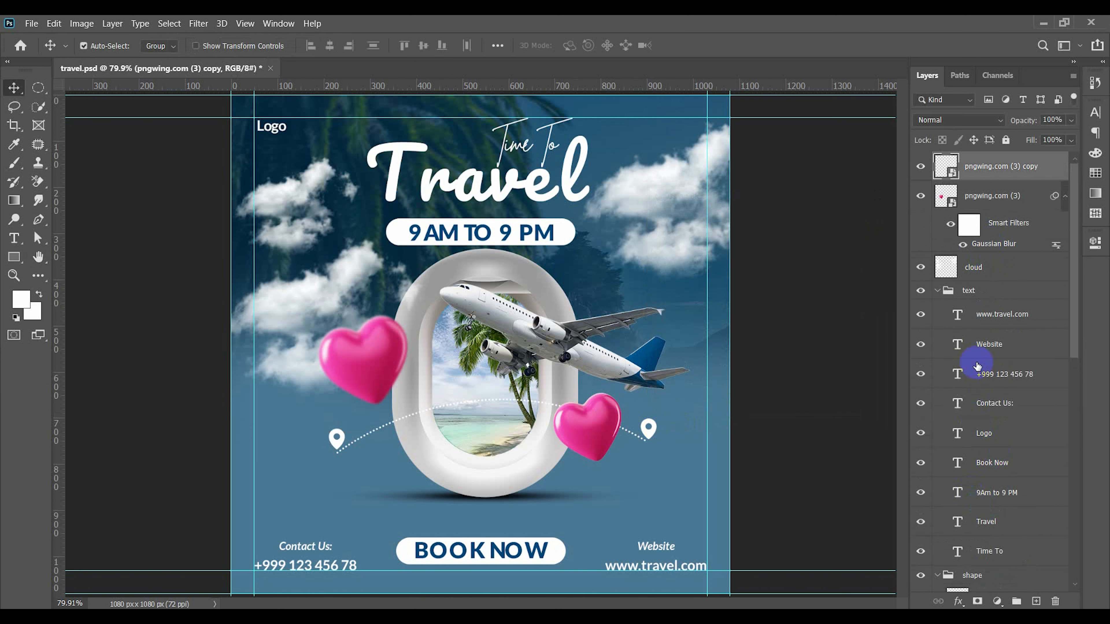
left_click(996, 600)
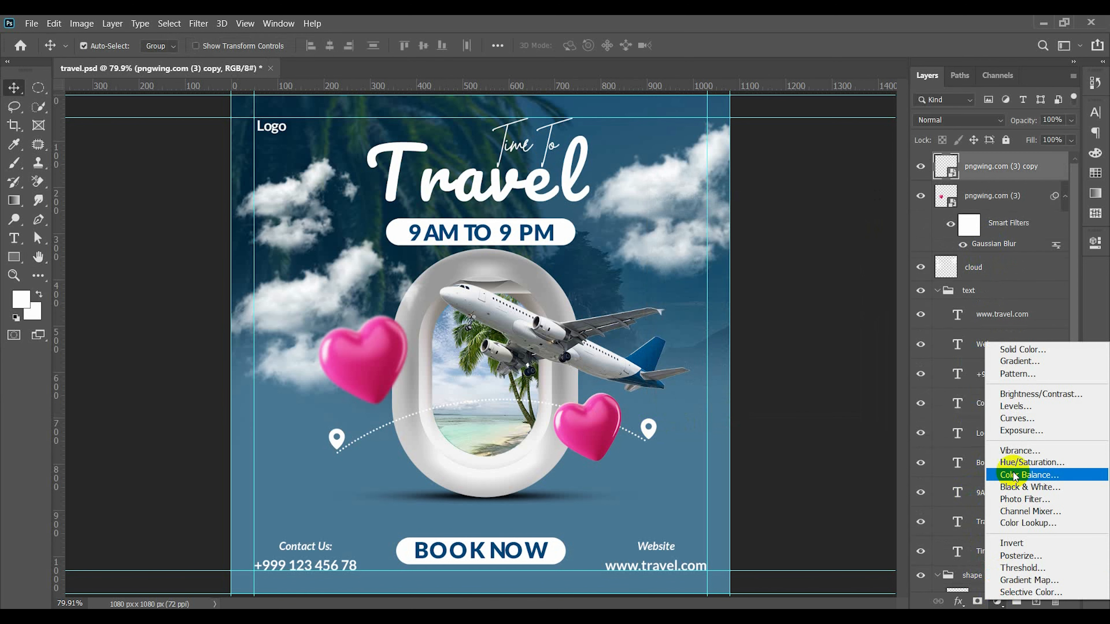
left_click(1030, 458)
left_click(971, 483)
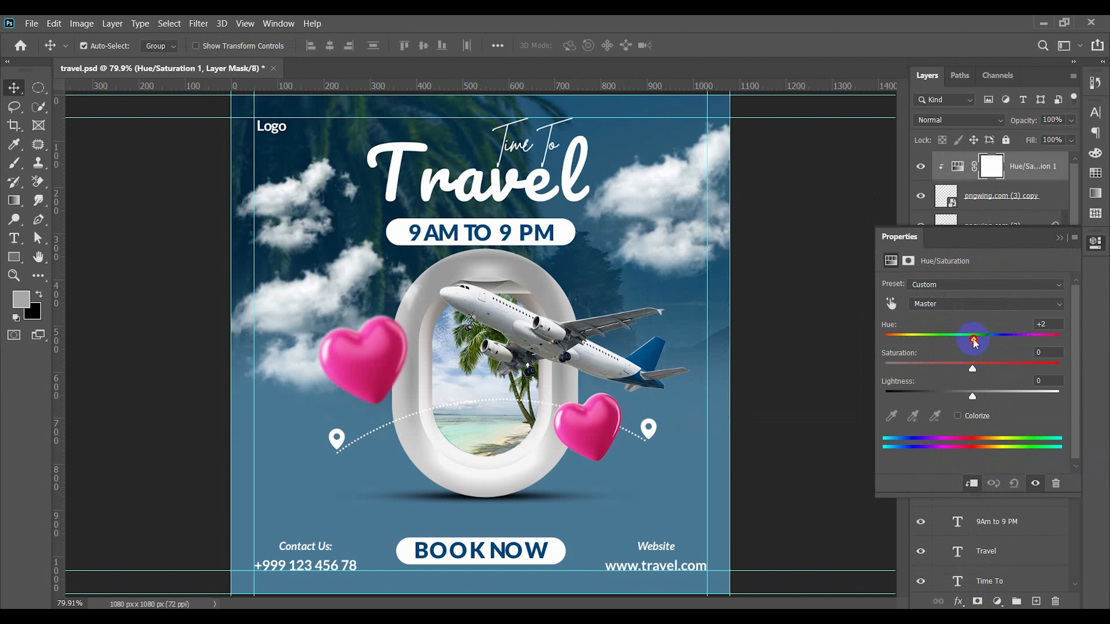
left_click_drag(974, 341, 1035, 338)
left_click_drag(1006, 339, 1002, 341)
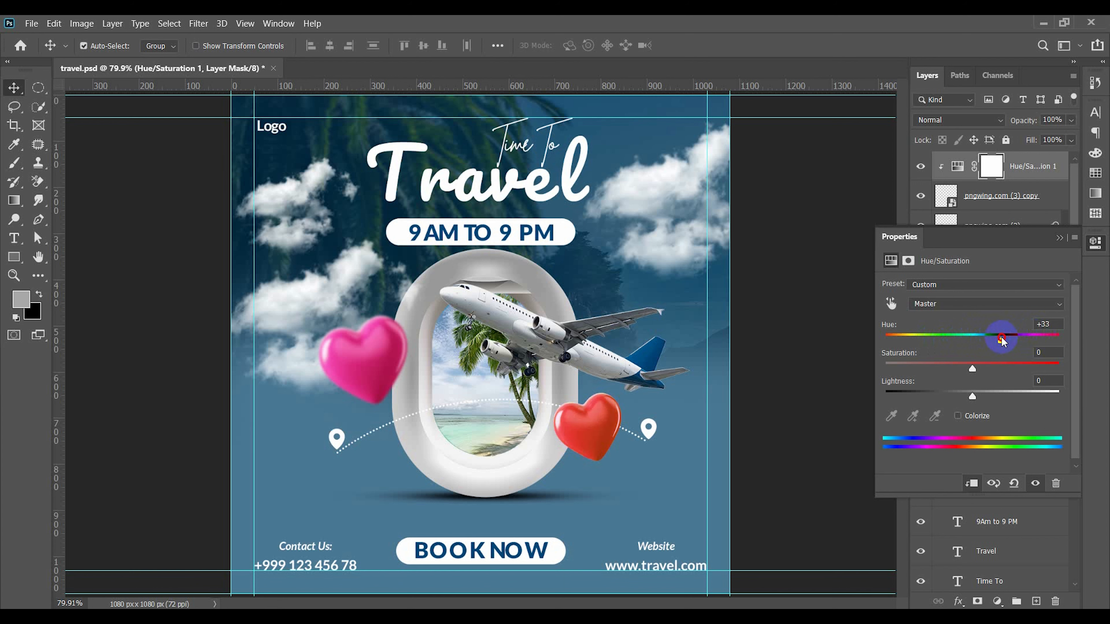
left_click(1059, 238)
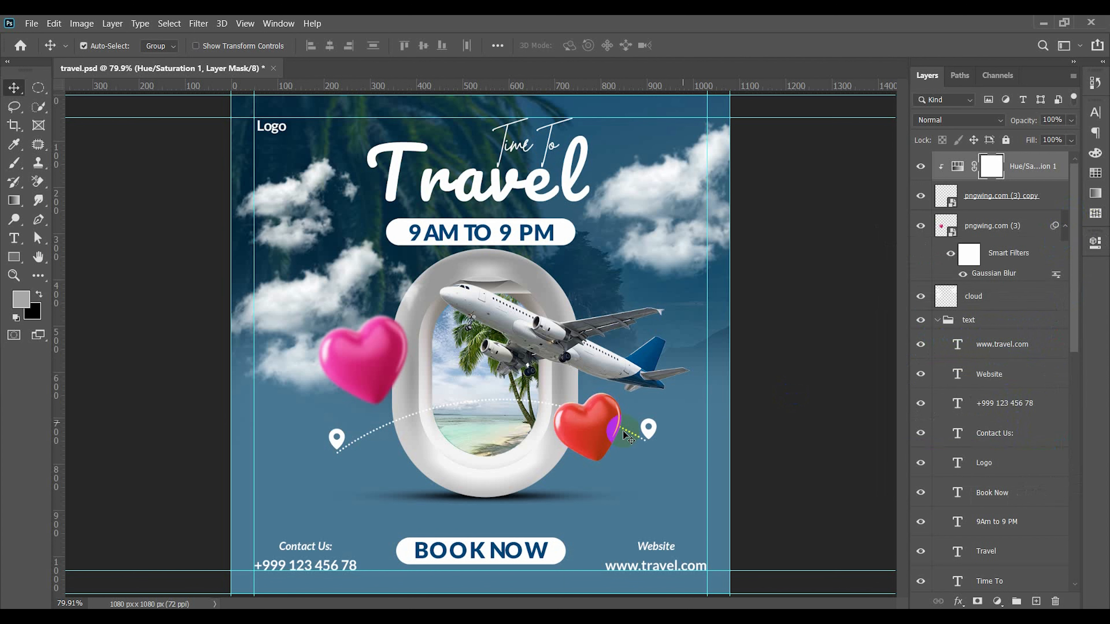
Apply Gaussian Blur to the red heart copy with the filter's preset radius, then deselect the layer
left_click(985, 205)
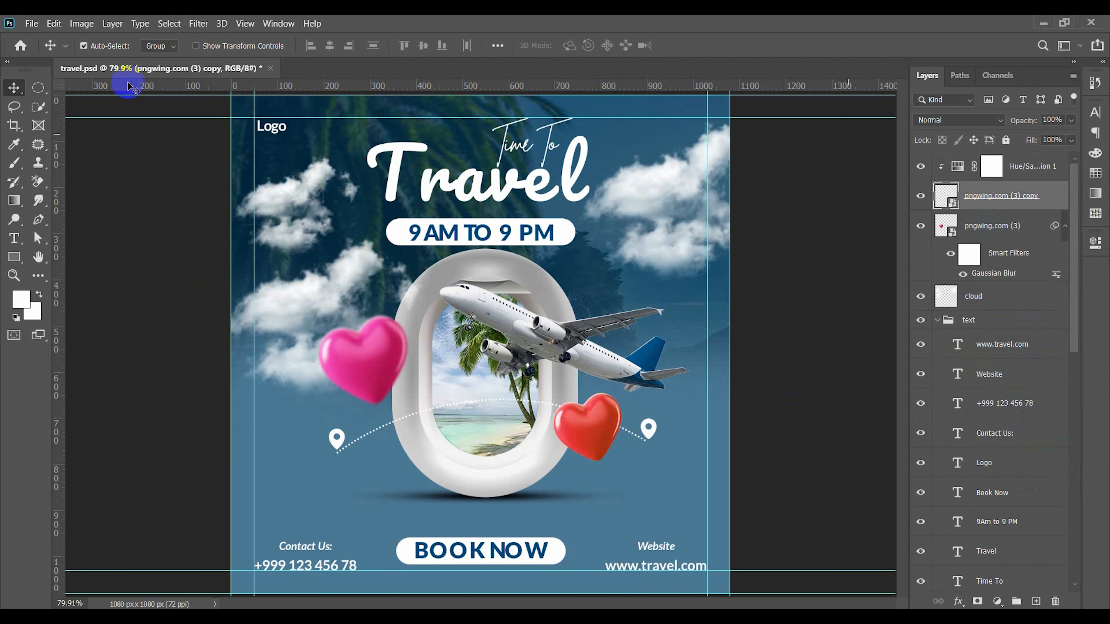
left_click(198, 23)
mouse_move(276, 180)
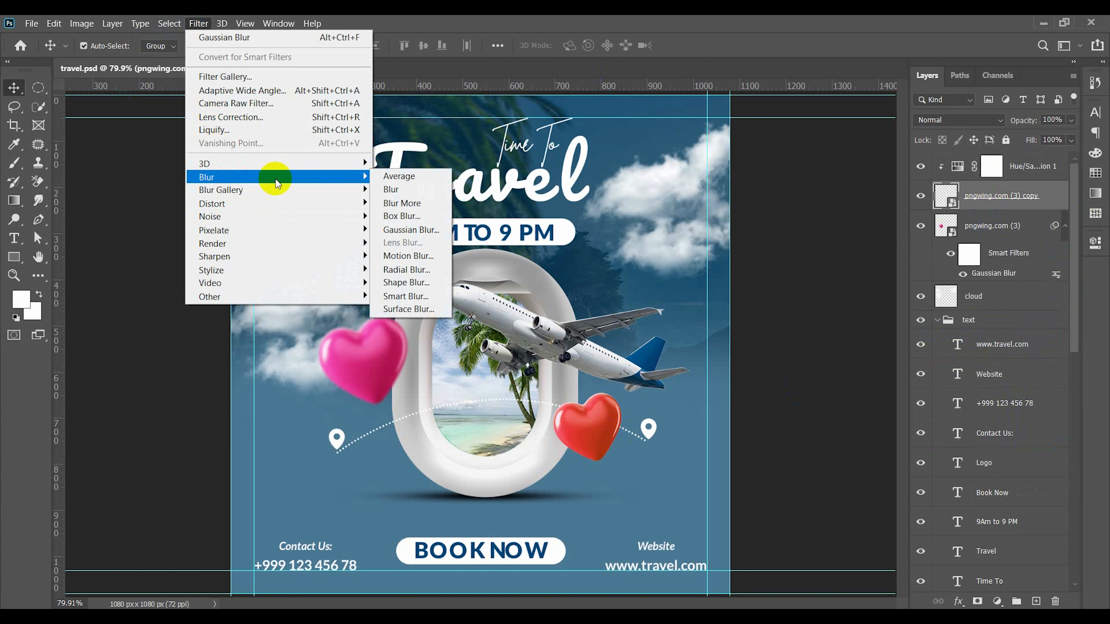
left_click(411, 230)
left_click(842, 220)
key("v")
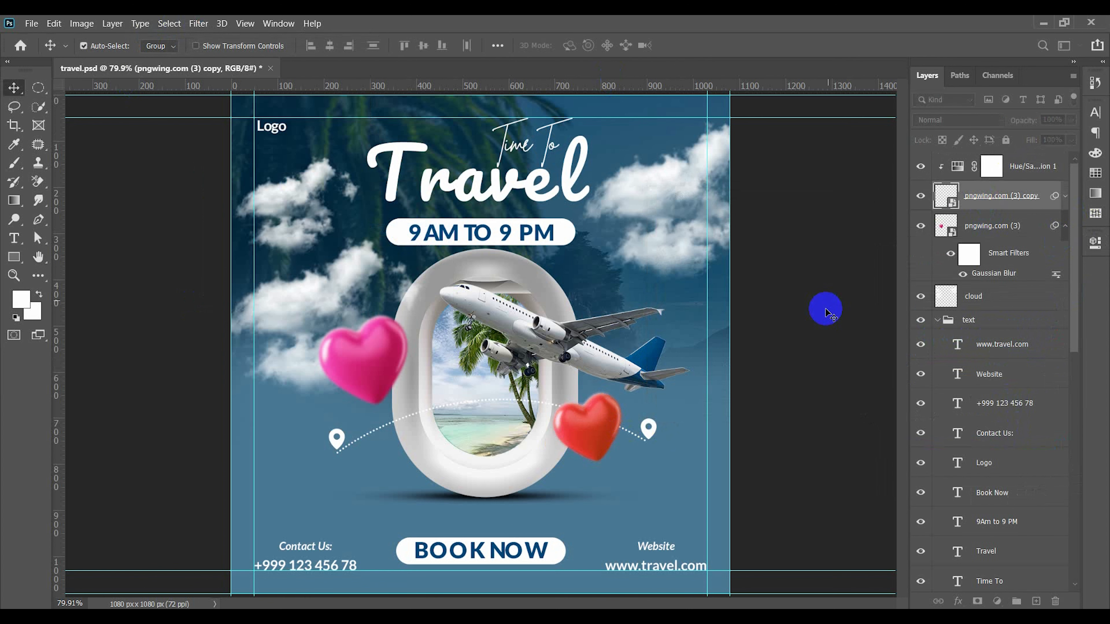
left_click(826, 310)
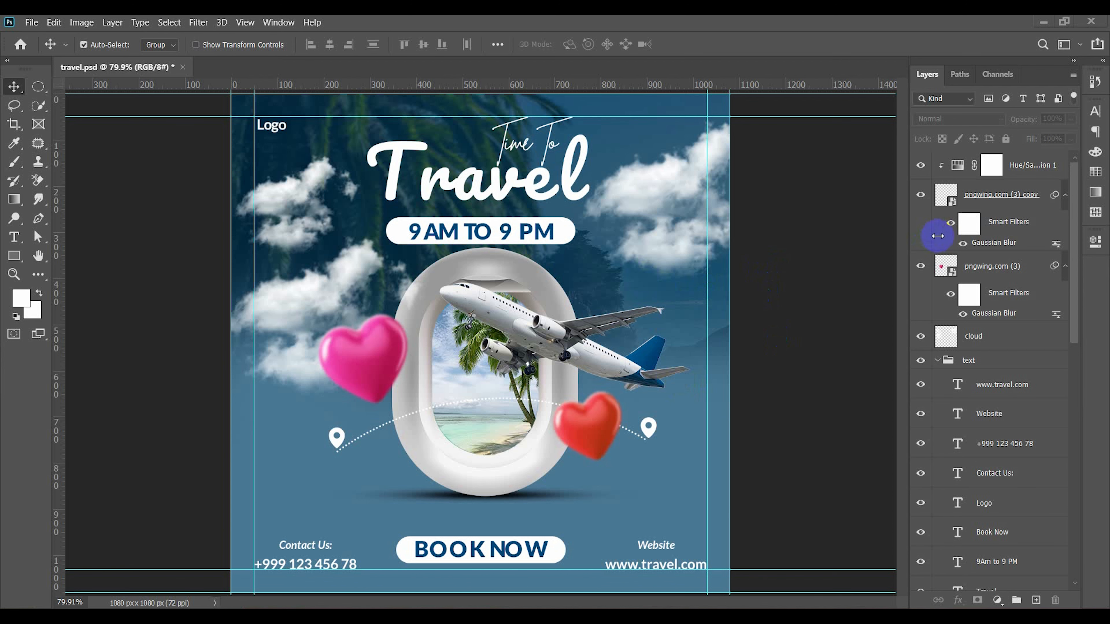
Stamp all visible layers into a new merged layer at the top of the layer stack
scroll(956, 272, "down", 2)
scroll(955, 272, "up", 2)
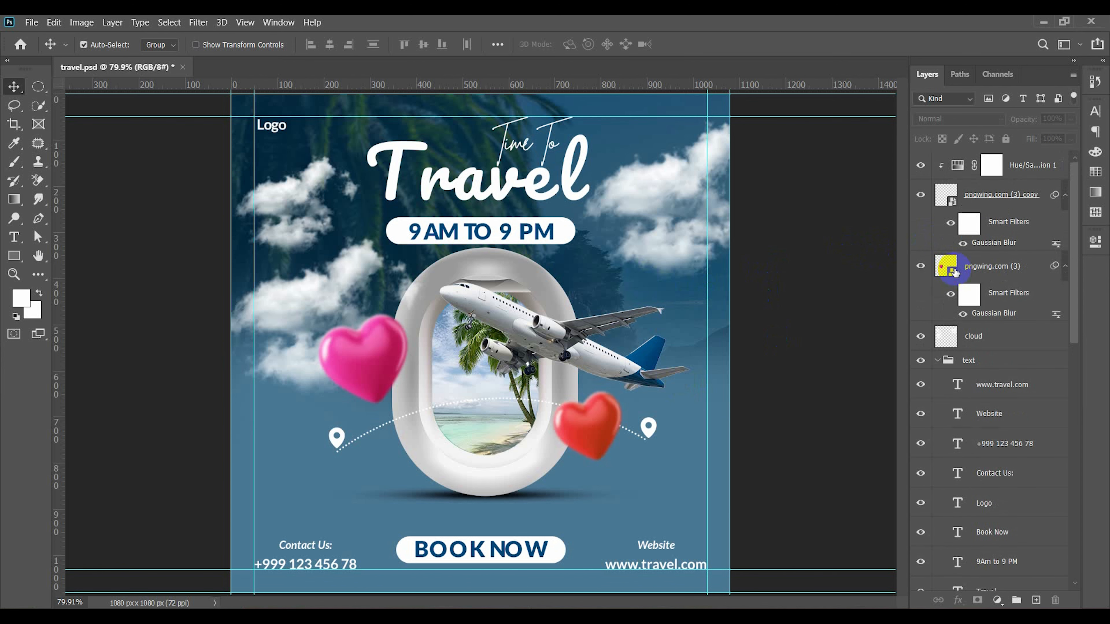
scroll(989, 278, "down", 4)
scroll(990, 278, "up", 4)
scroll(983, 279, "down", 2)
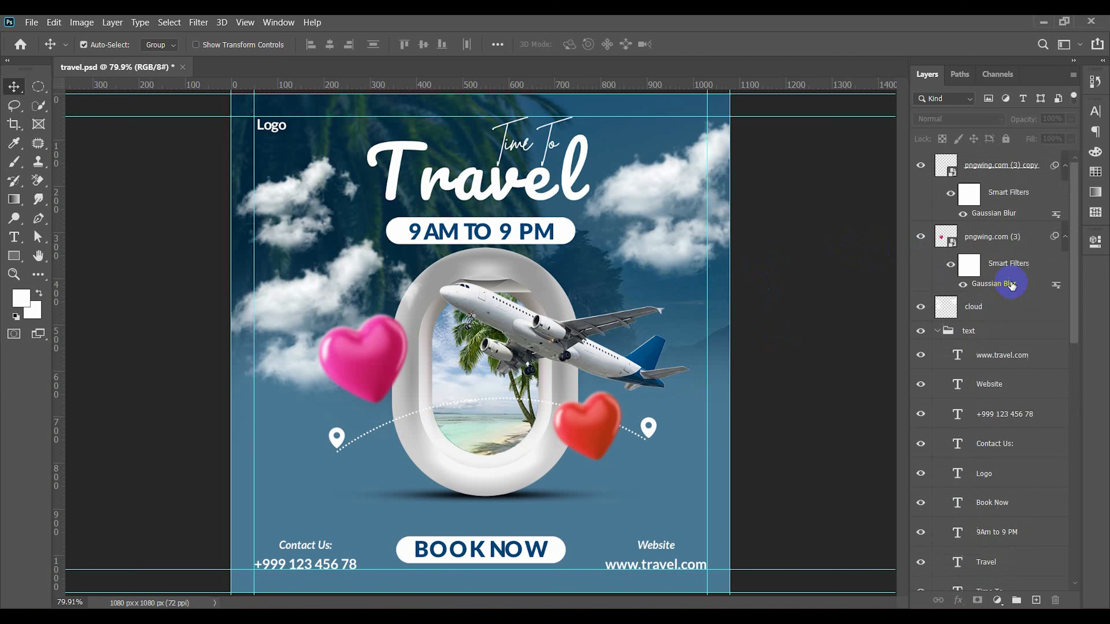
scroll(1011, 280, "up", 2)
key("ctrl")
key("ctrl+shift+alt+e")
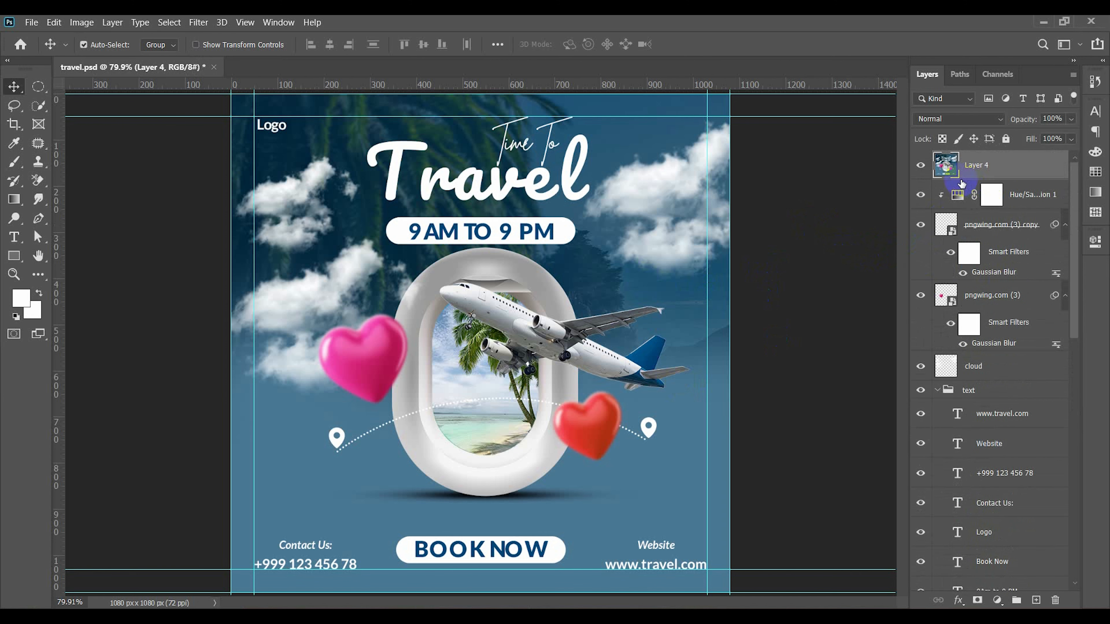
Grade the merged layer with the Camera Raw Filter: Temperature -2, Tint +5, Vibrance +4 and Saturation +18
left_click(199, 22)
left_click(227, 103)
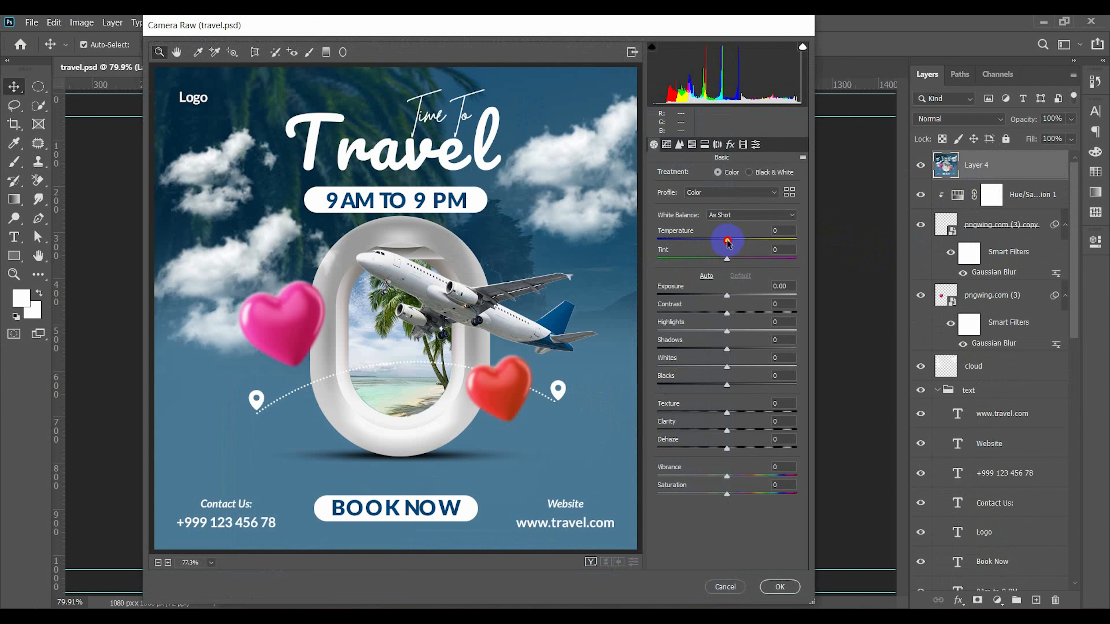
left_click_drag(728, 242, 738, 258)
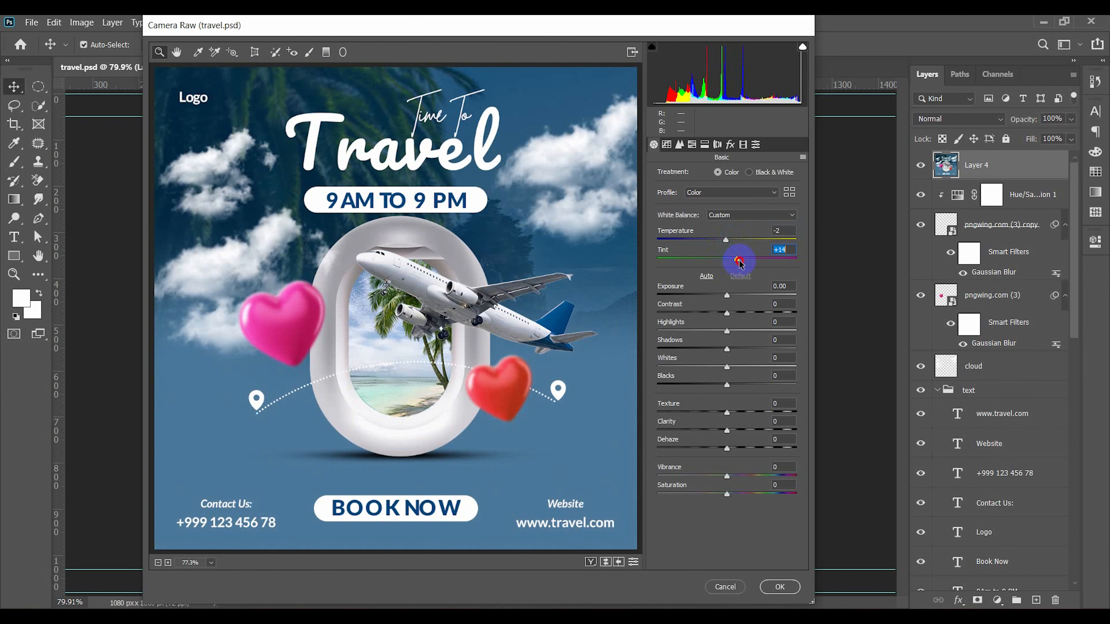
mouse_move(726, 478)
left_mouse_down()
mouse_move(740, 475)
mouse_move(756, 497)
mouse_move(719, 478)
mouse_move(751, 484)
mouse_move(724, 486)
mouse_move(738, 493)
left_mouse_up()
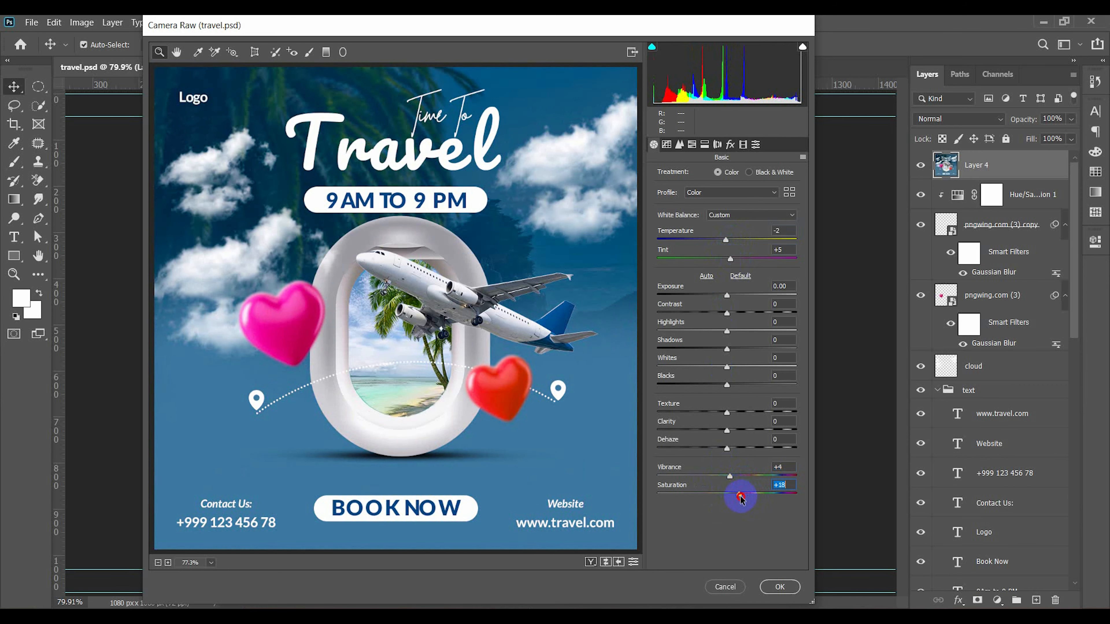
left_click(779, 587)
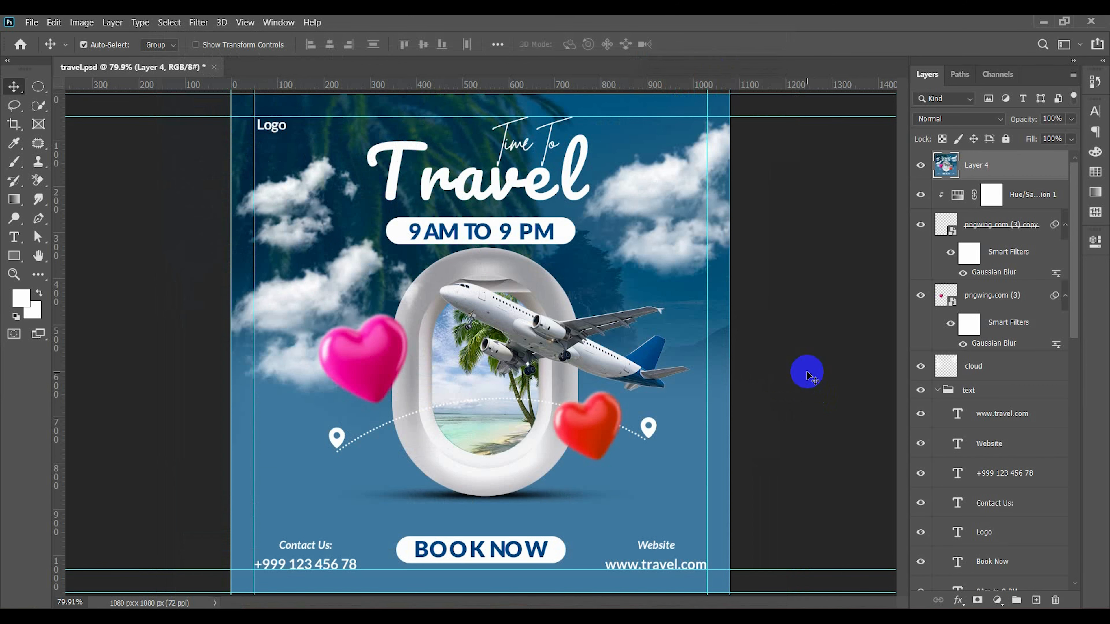
Hide and show the merged layer to compare the poster before and after the colour grading
left_click(809, 342)
left_click(921, 166)
left_click(920, 167)
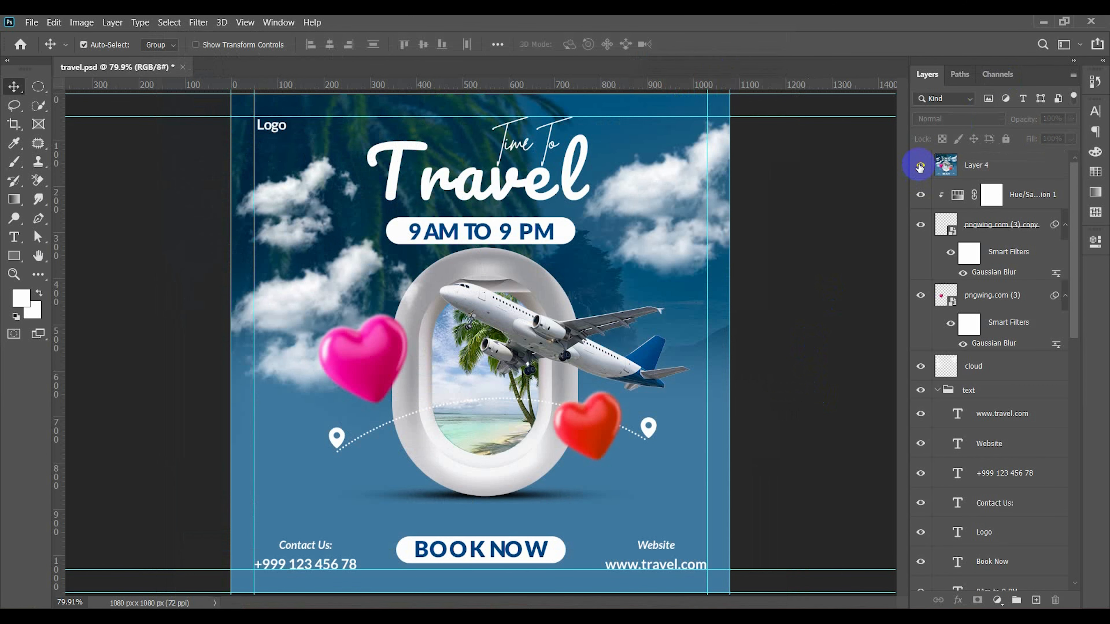